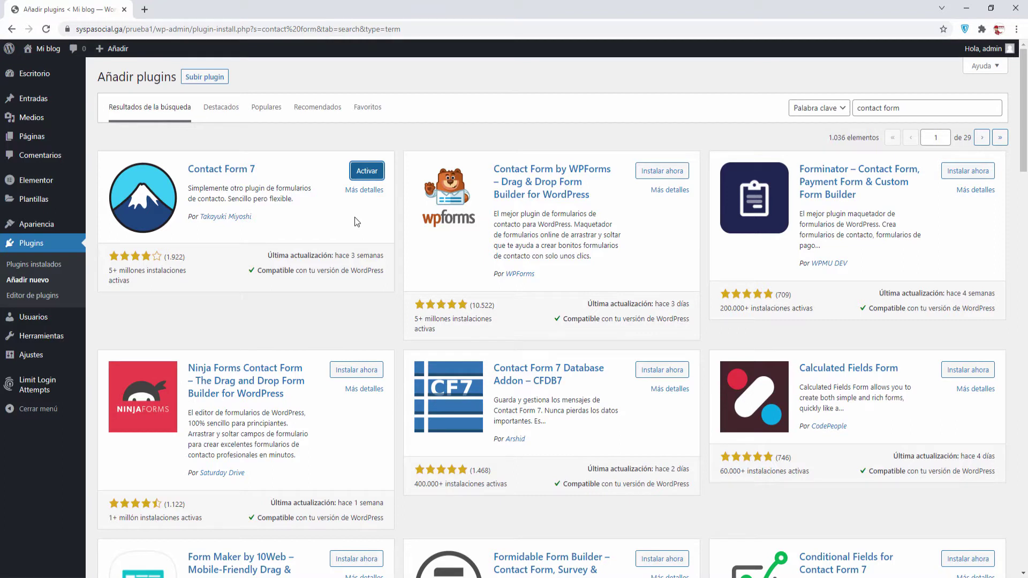
Activate Contact Form 7 from the 'contact form' plugin search results
left_click(360, 172)
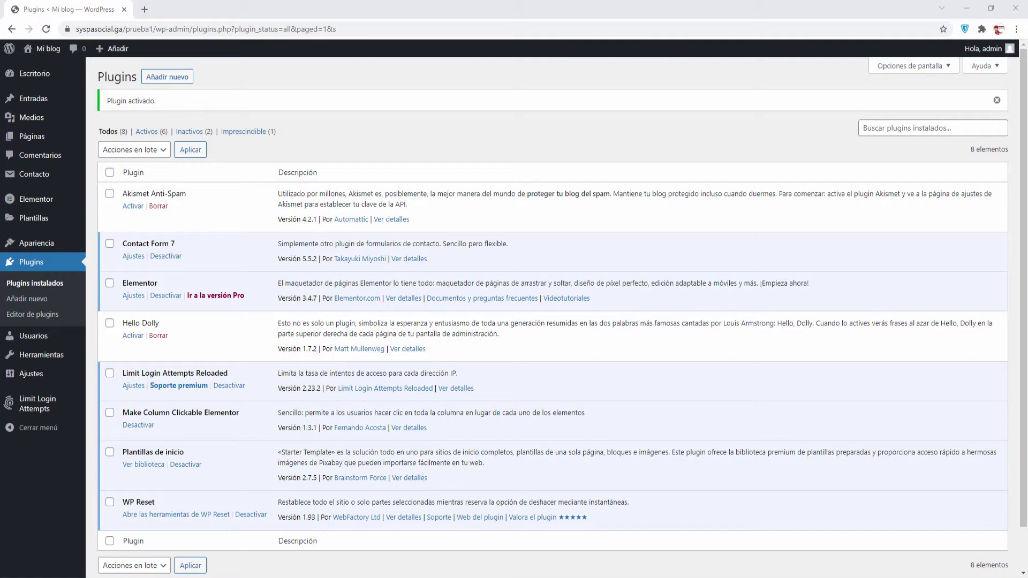
Search plugins for 'contact form 7 conditional fields', then install and activate Conditional Fields for Contact Form 7
left_click(42, 303)
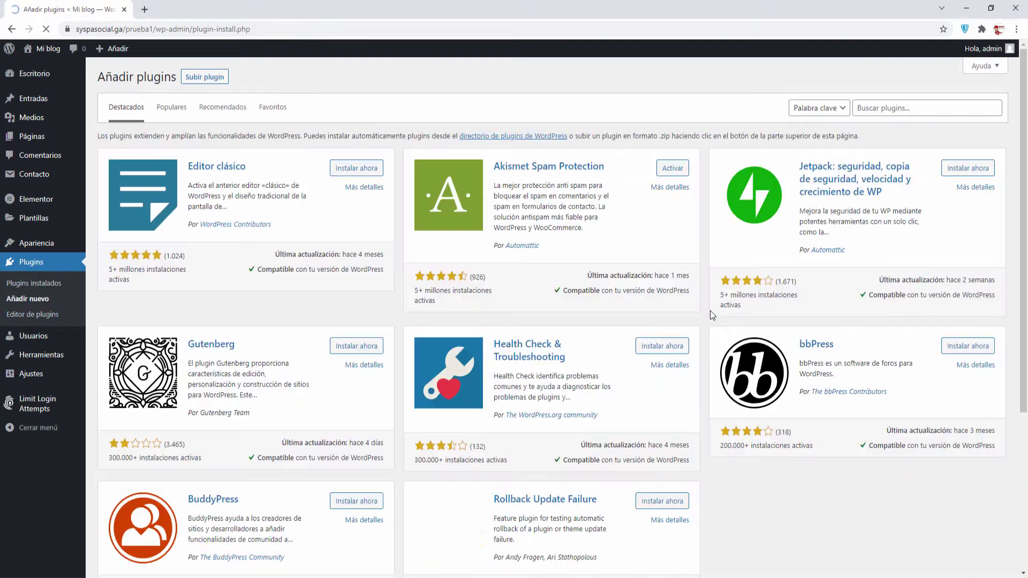
left_click(868, 107)
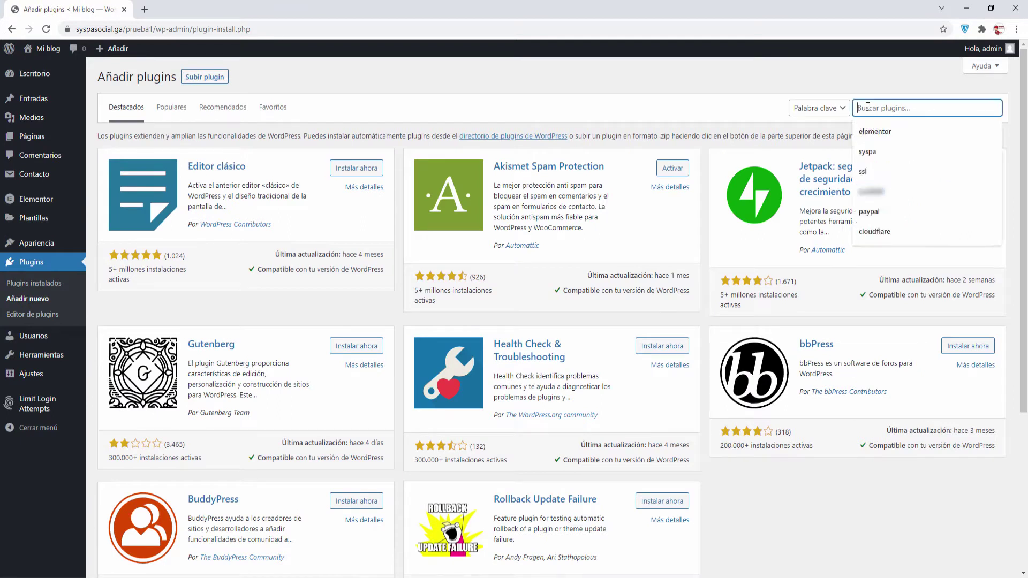
left_click(884, 130)
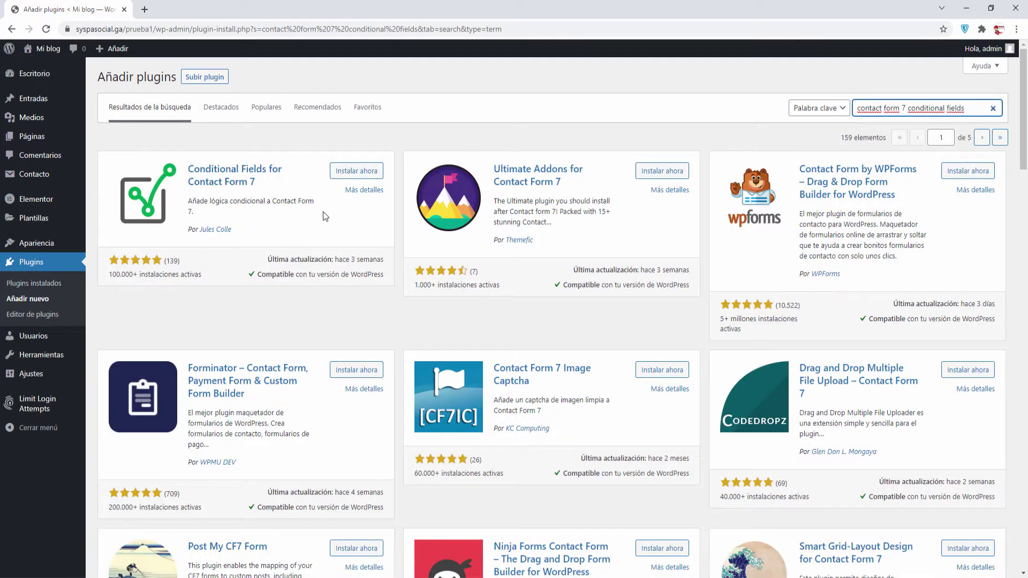
left_click(356, 171)
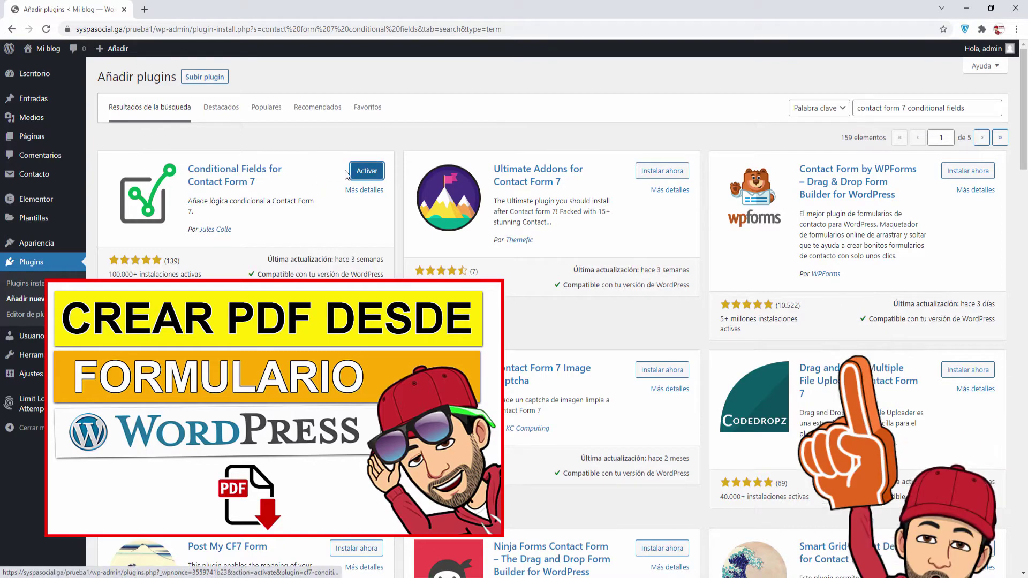
left_click(366, 172)
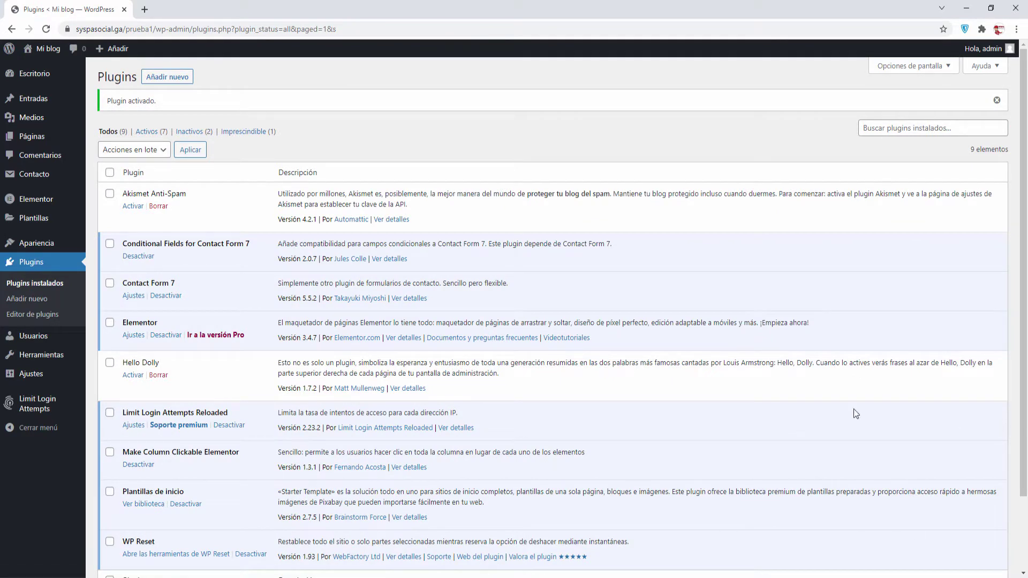
Duplicate Formulario de contacto 1 from the contact forms list, opening Formulario de contacto 1_copy
mouse_move(31, 184)
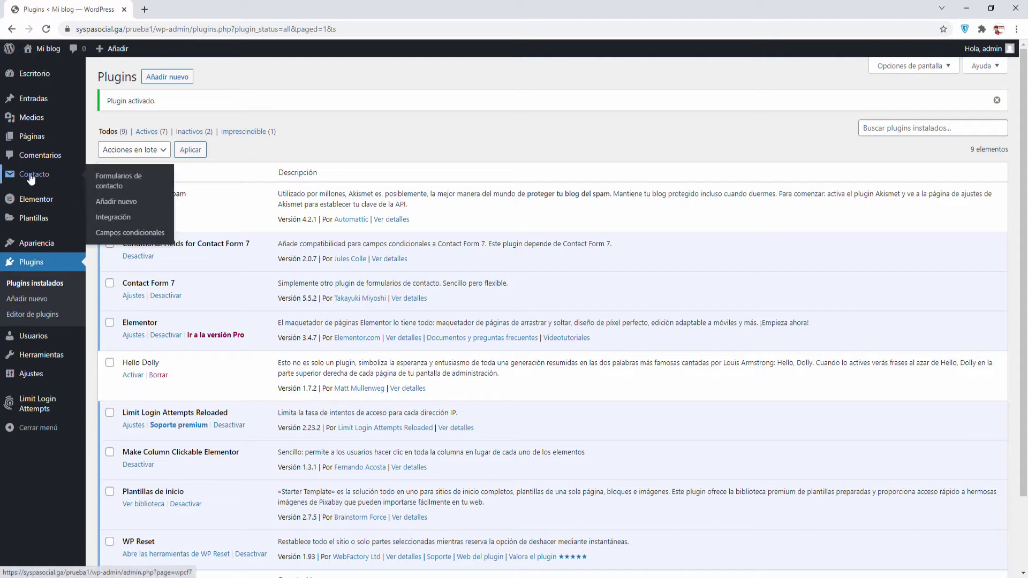
left_click(118, 181)
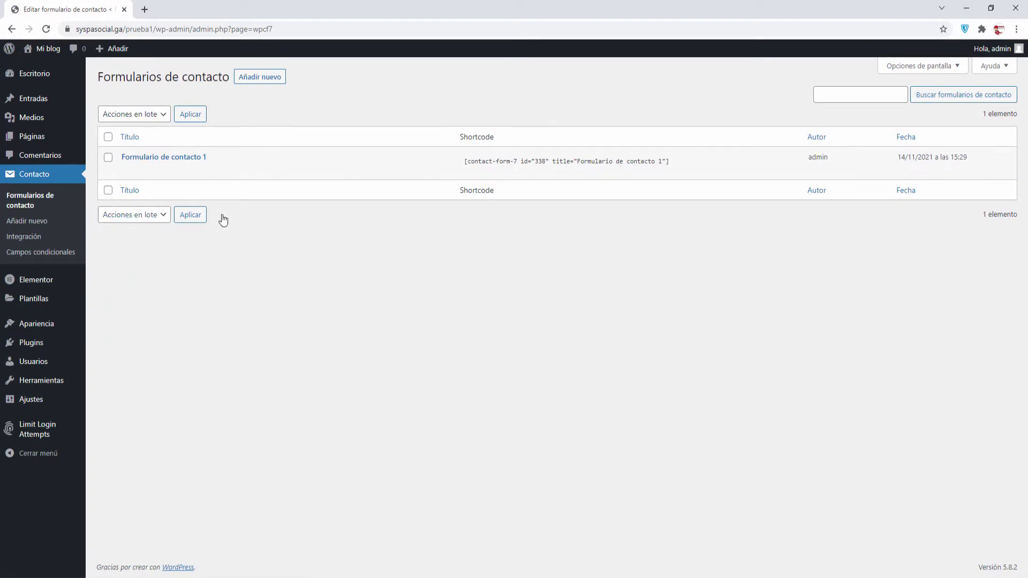
left_click(153, 174)
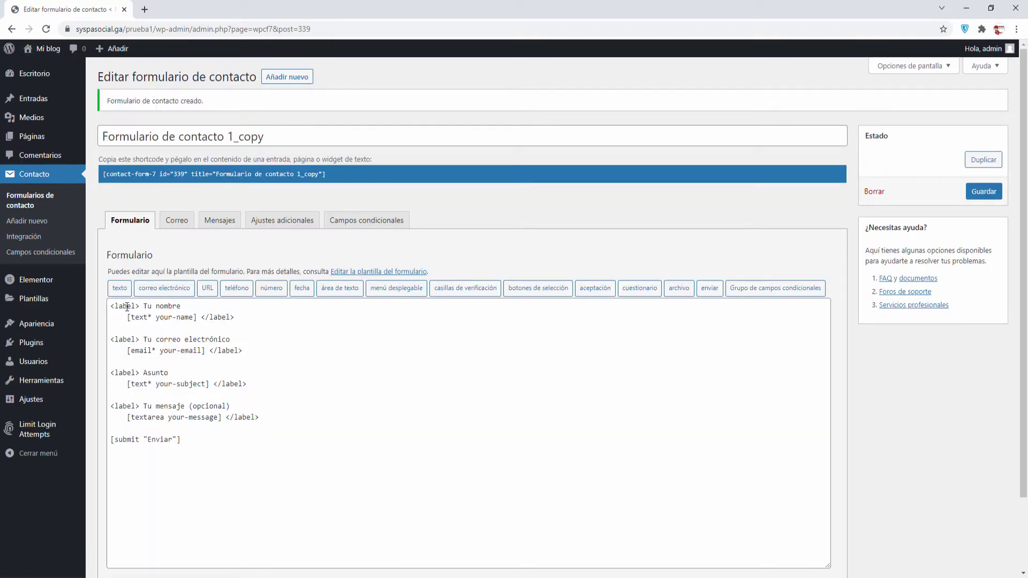
Join the name and e-mail fields onto their label lines in the template
left_click(188, 305)
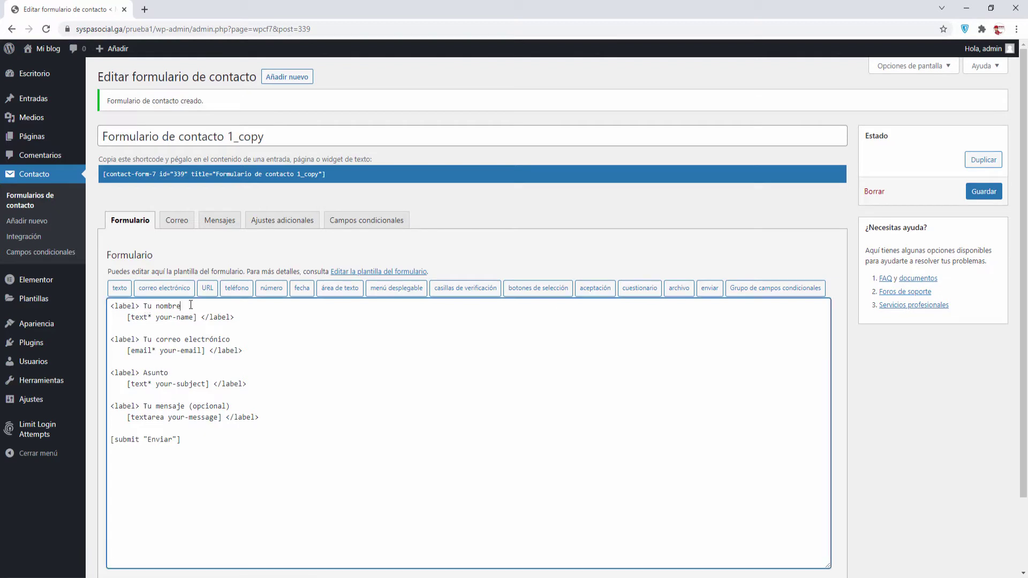
key("Delete")
key("Delete")
key("Delete")
key("Delete")
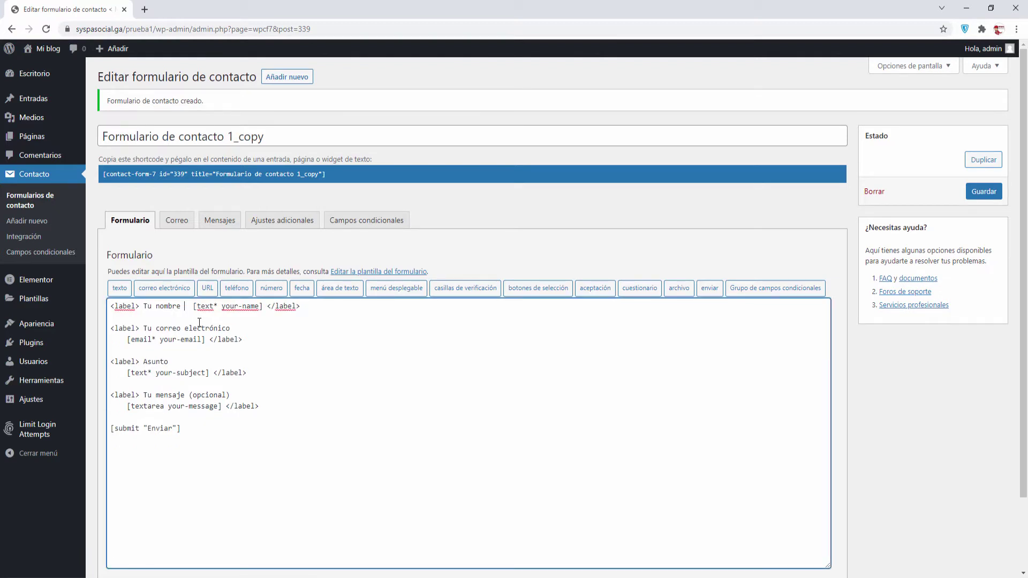
key("Down")
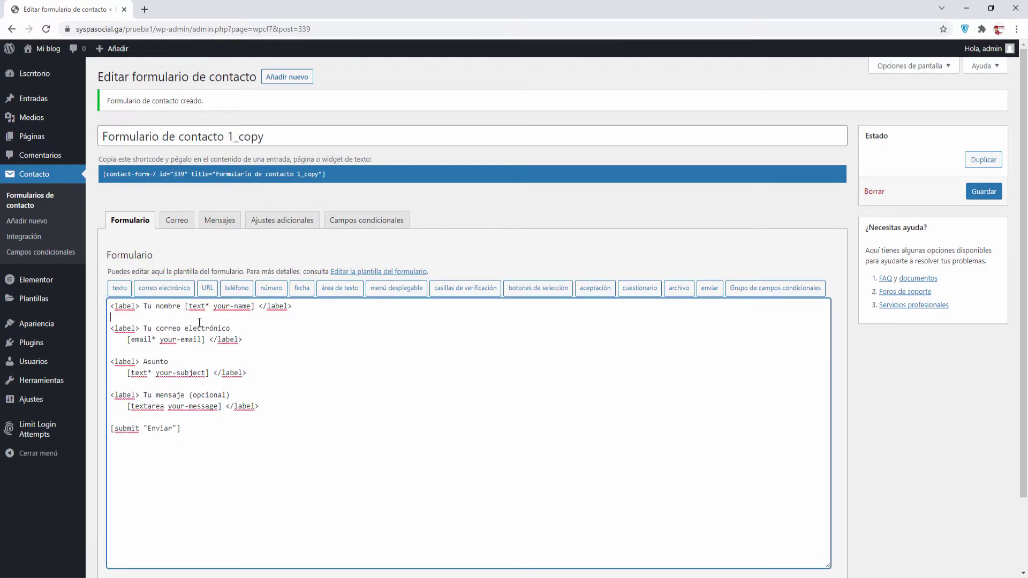
key("Delete")
key("Delete")
key("Delete")
key("Delete")
key("Delete")
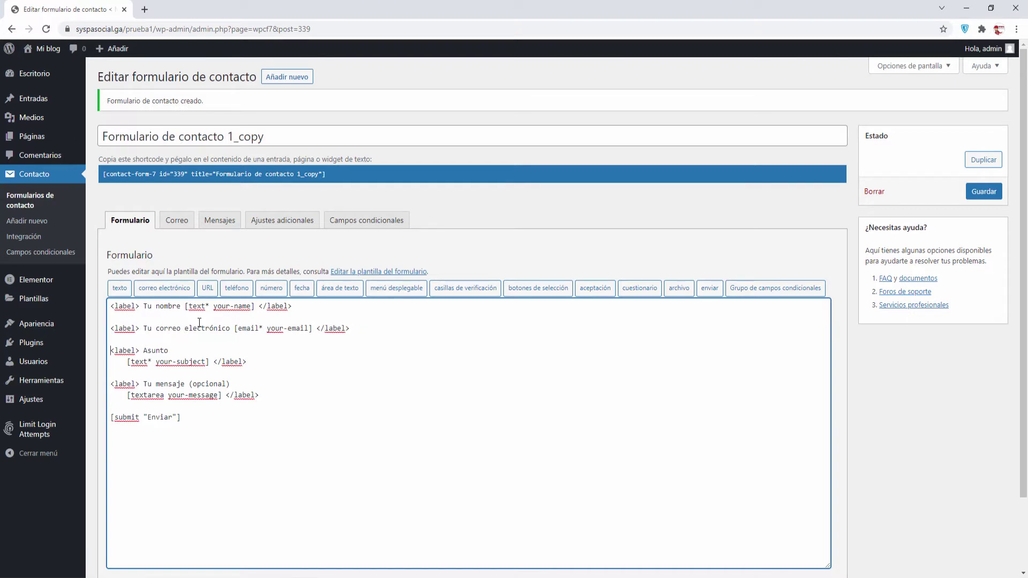
Delete the Asunto and Tu mensaje blocks and type 'Continente' on the emptied label line
key("shift+Down")
key("shift+Down")
key("shift+Down")
key("shift+Down")
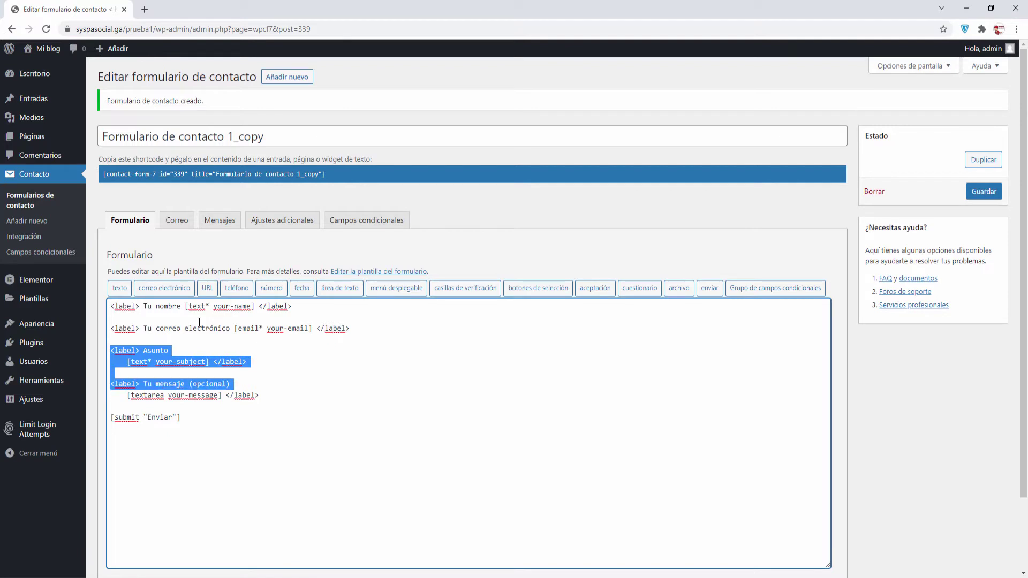
key("shift+Down")
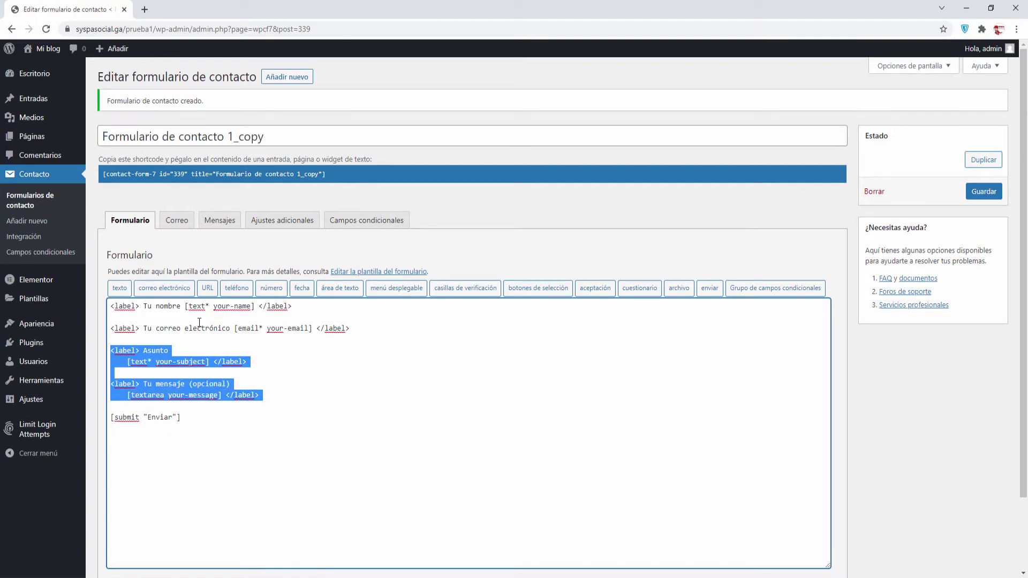
key("Up")
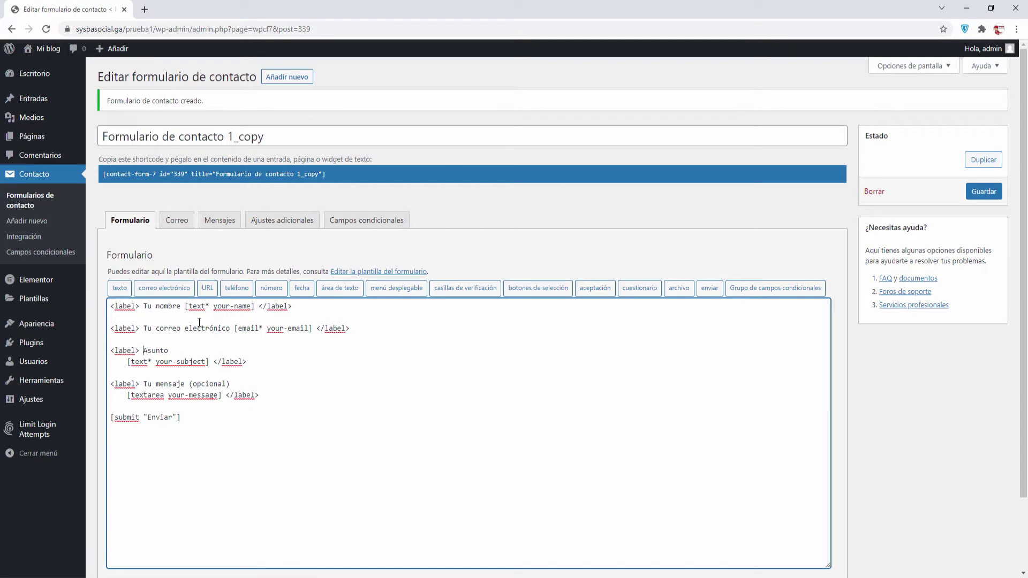
key("shift+Down")
key("shift+Right")
key("shift+Right")
key("shift+Right")
key("shift+Right")
key("shift+Right")
key("shift+Right")
key("shift+Right")
key("shift+Right")
key("shift+Right")
key("shift+Right")
key("shift+Right")
key("shift+Right")
key("shift+Right")
key("shift+Right")
key("shift+Right")
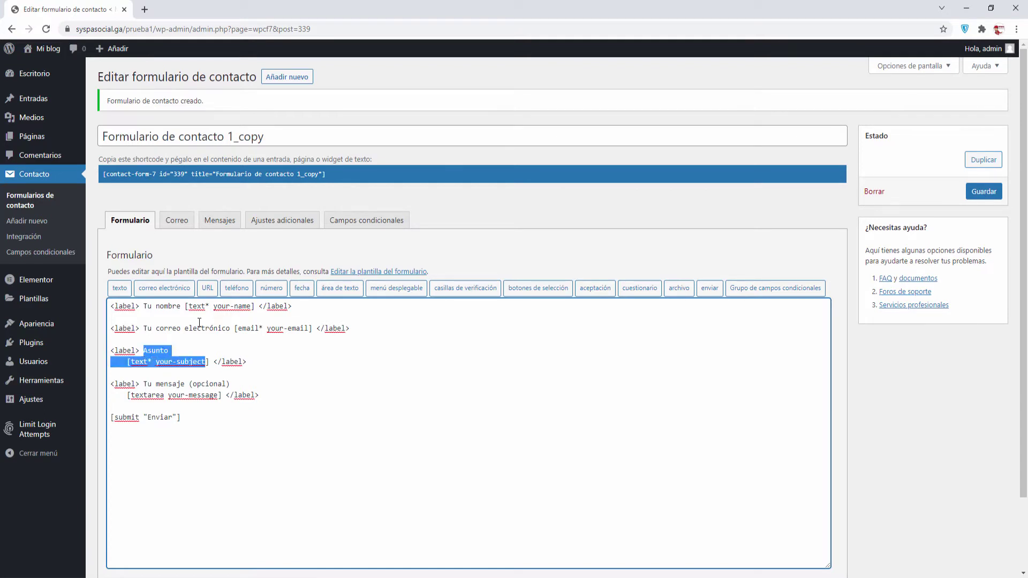
key("shift+Right")
key("Delete")
key("Down")
key("Down")
key("Home")
key("shift+Down")
key("shift+Down")
key("Delete")
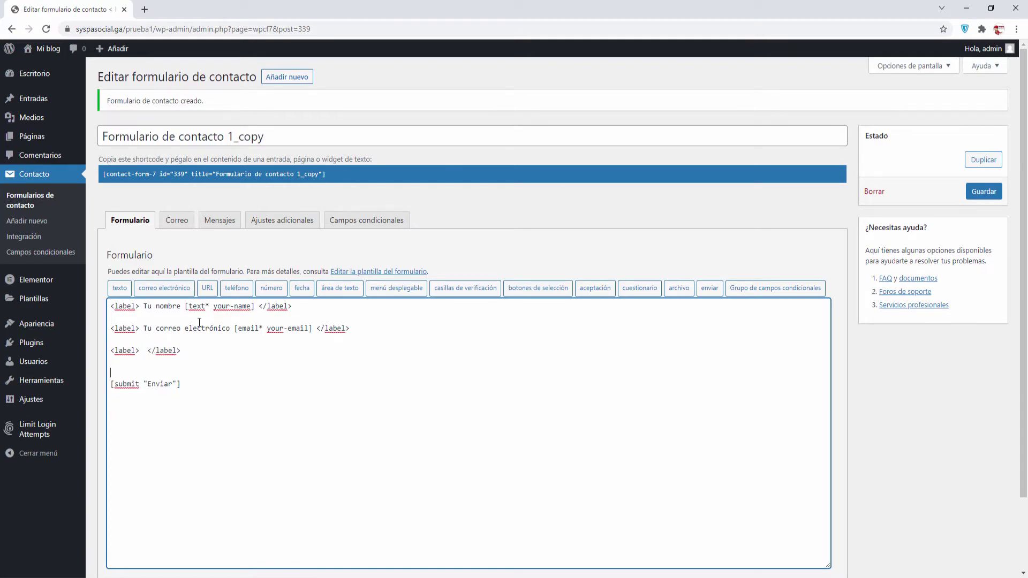
key("Up")
key("Up")
type("Continente")
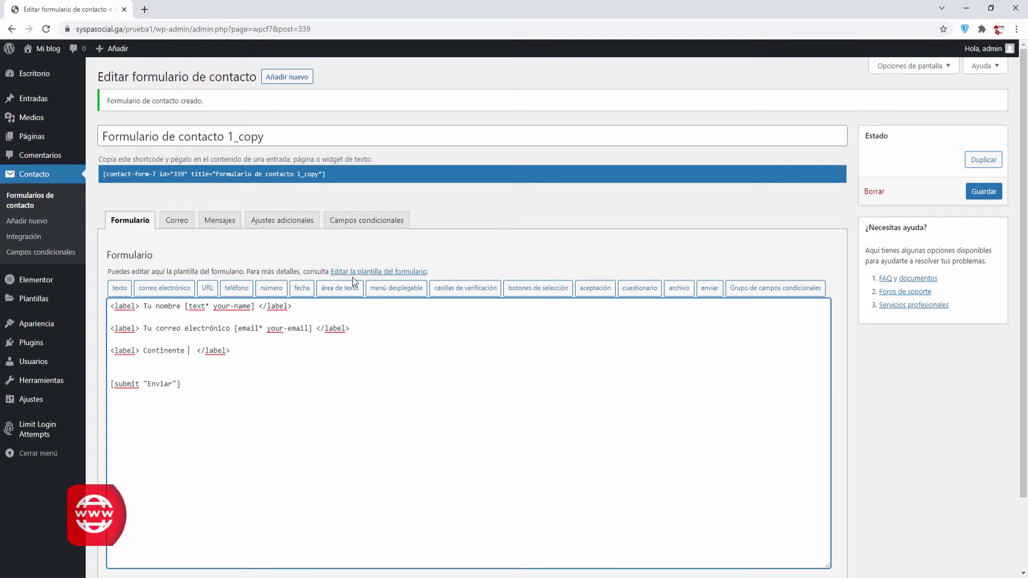
Start a dropdown tag named continente, marked required with a blank first option
left_click(394, 289)
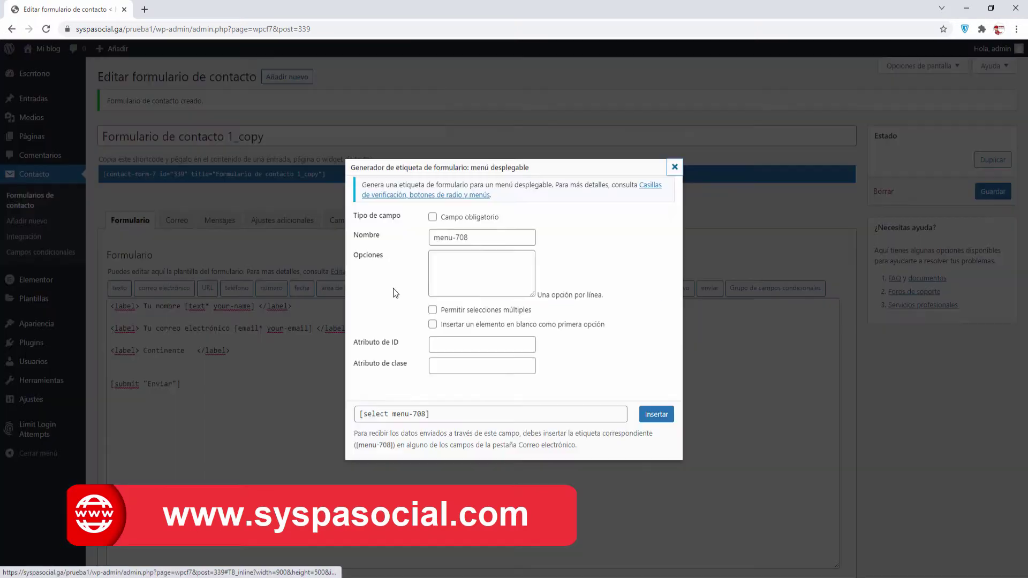
left_click(484, 236)
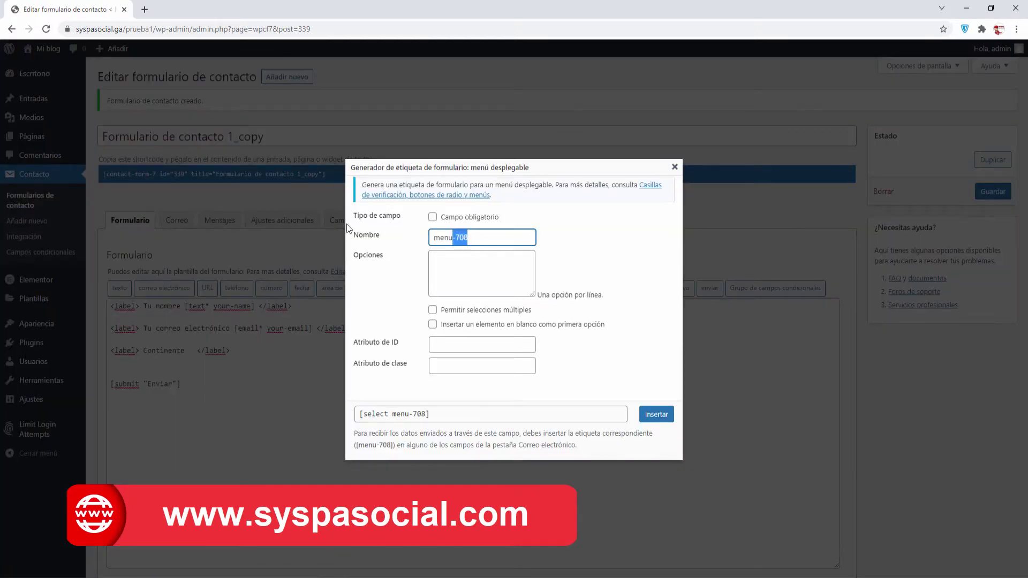
type("conti")
left_click(460, 262)
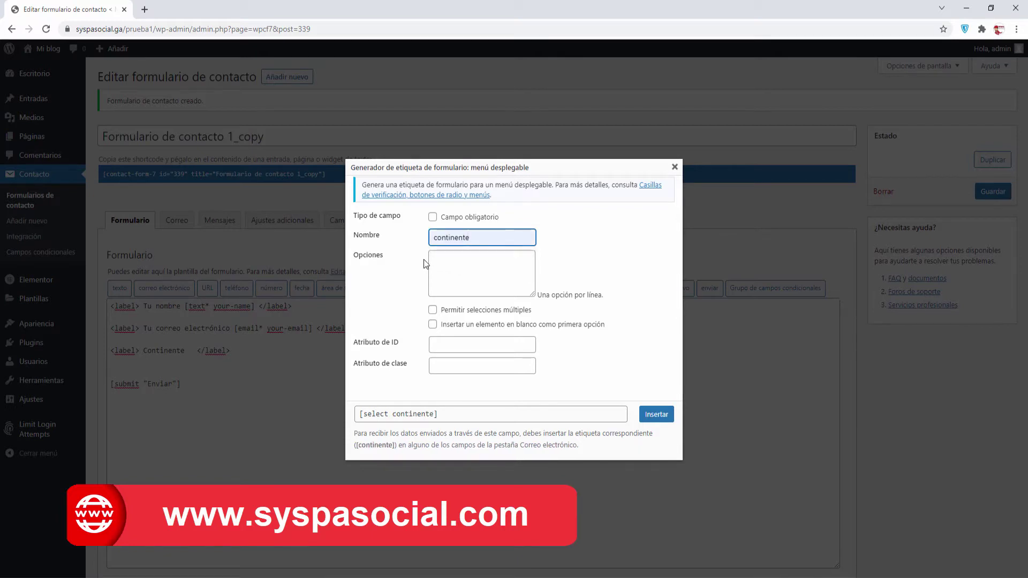
left_click(433, 218)
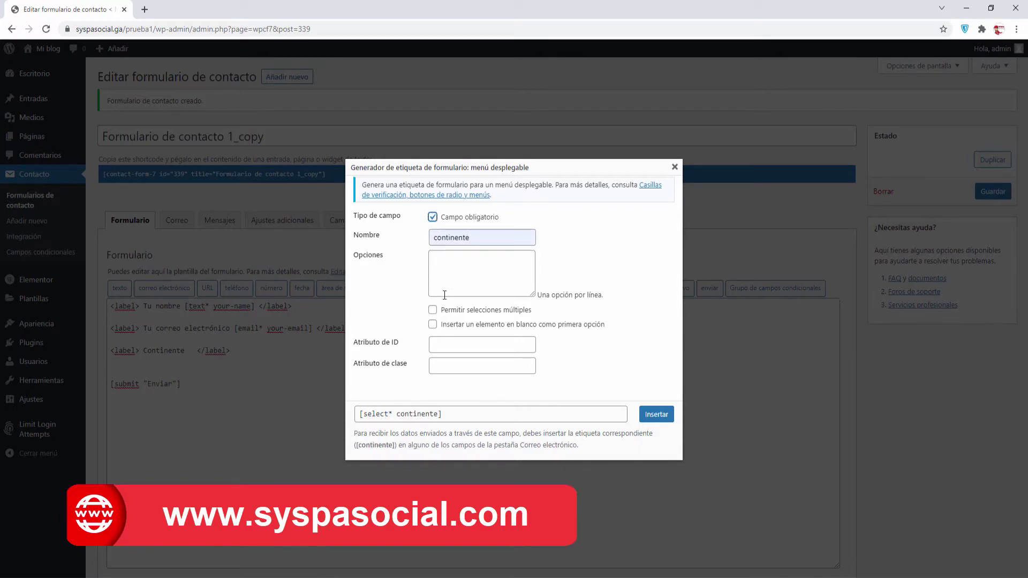
left_click(433, 326)
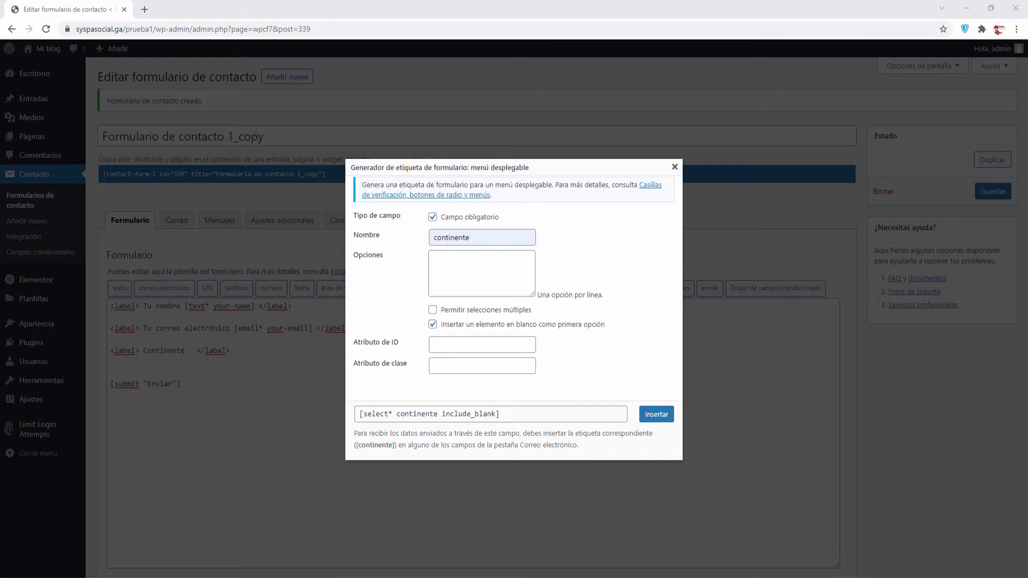
Enter the options America, Europa, Asia, Oceania and Africa, one per line without gaps
left_click(500, 266)
key("ctrl+v")
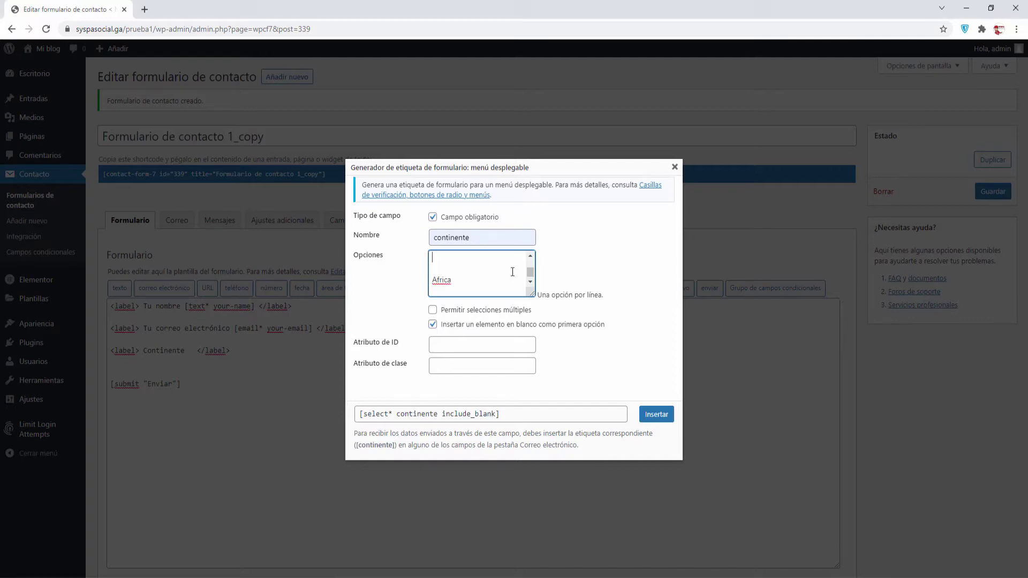
type("America")
key("Return")
key("Delete")
key("Delete")
key("Delete")
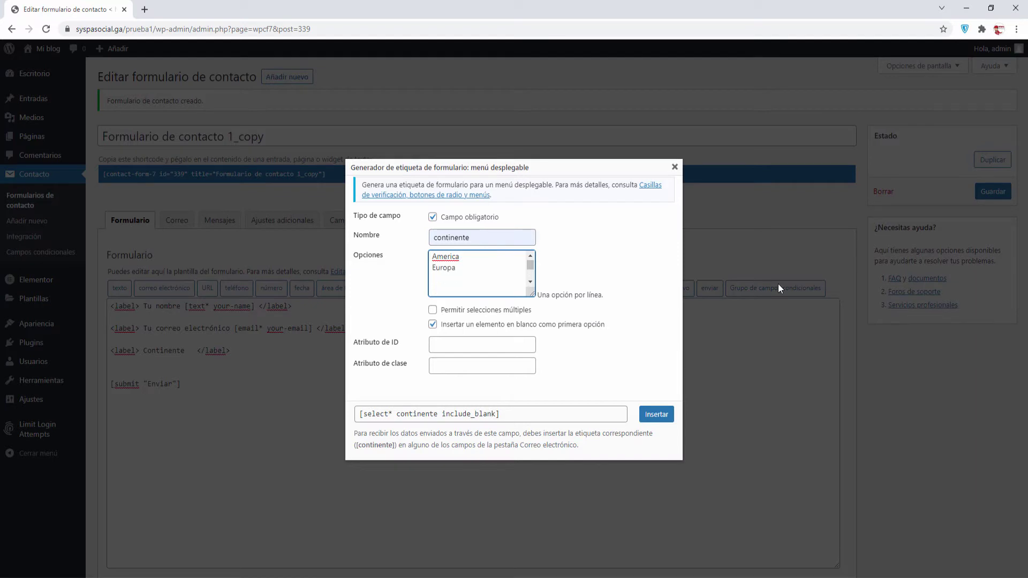
key("Down")
key("Delete")
key("Delete")
key("Down")
key("Delete")
key("Down")
key("Delete")
key("Down")
key("BackSpace")
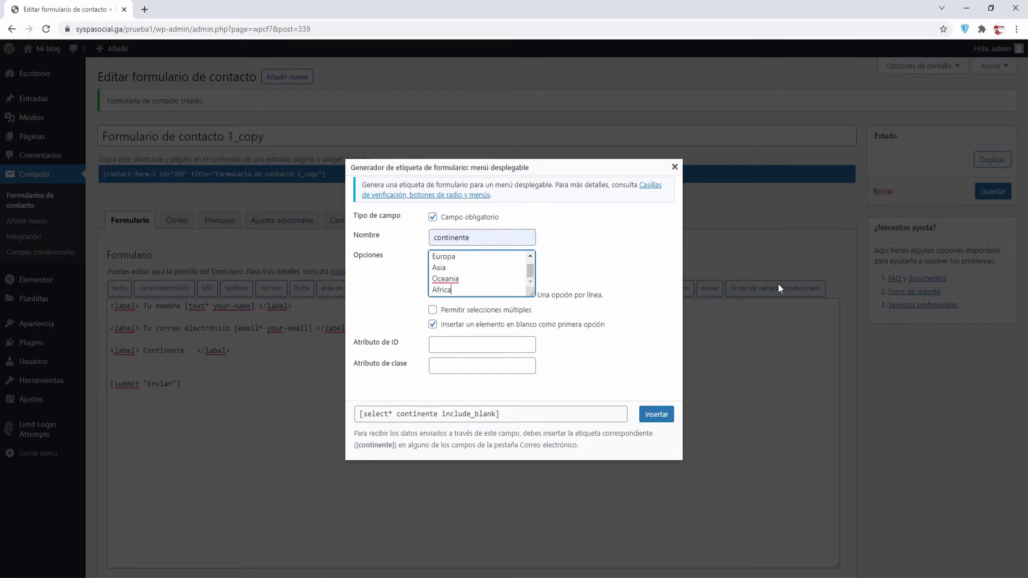
Insert the continente dropdown tag into the form template
scroll(469, 270, "up", 1)
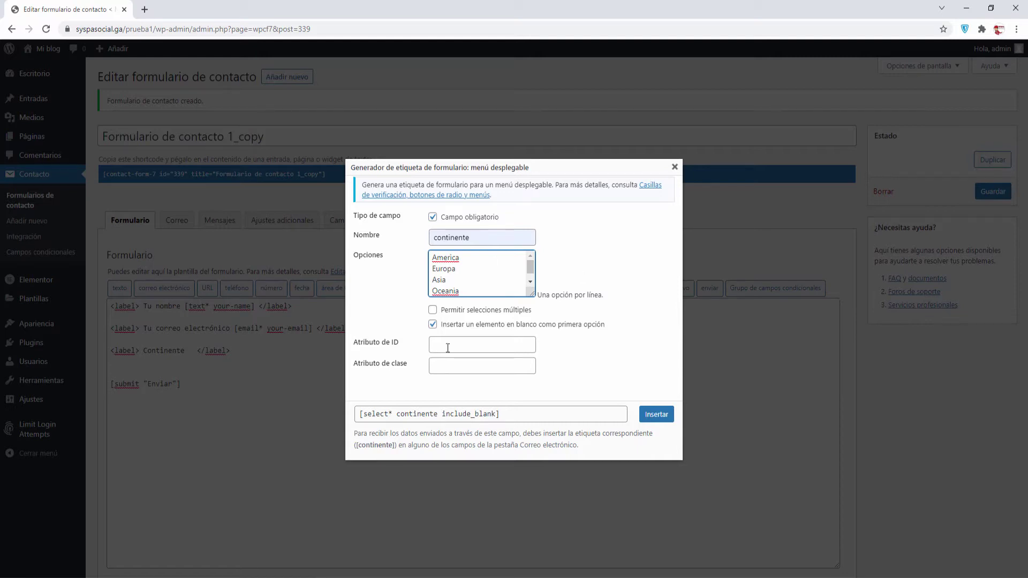
left_click(642, 421)
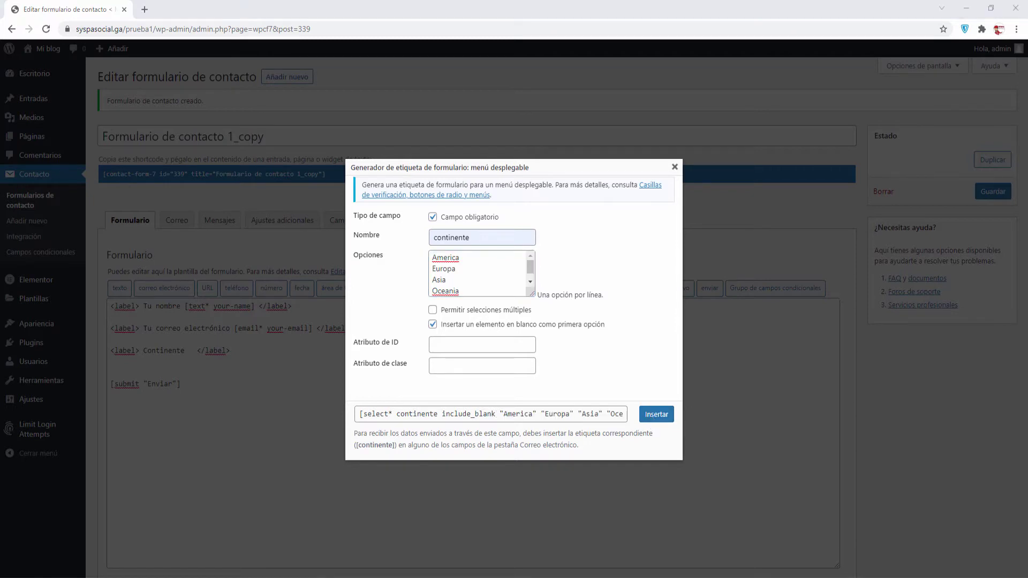
left_click(656, 415)
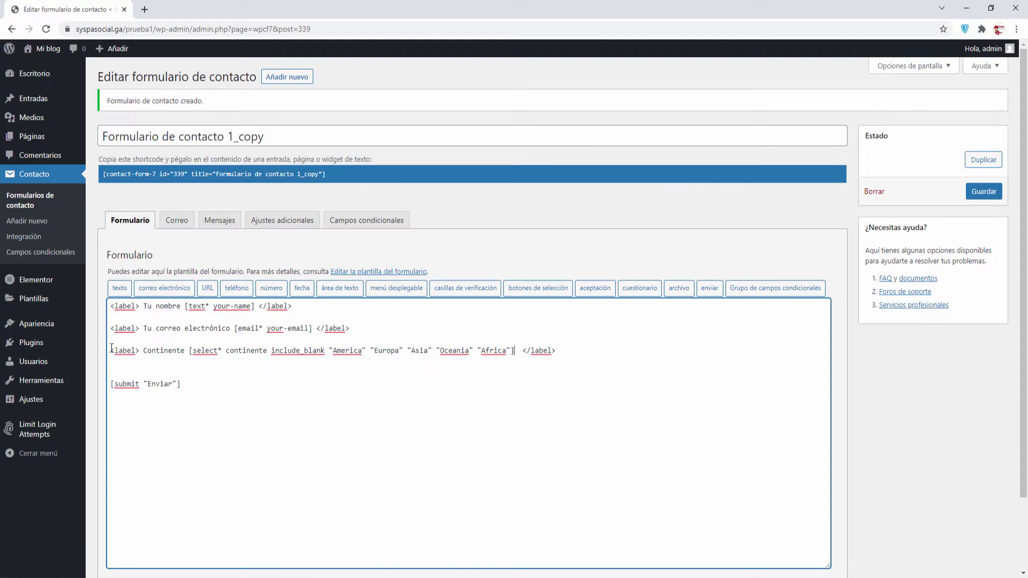
Accept spelling suggestions América, Oceanía and África, then add empty lines after the Continente line
left_click_drag(111, 349, 520, 350)
left_click(190, 352)
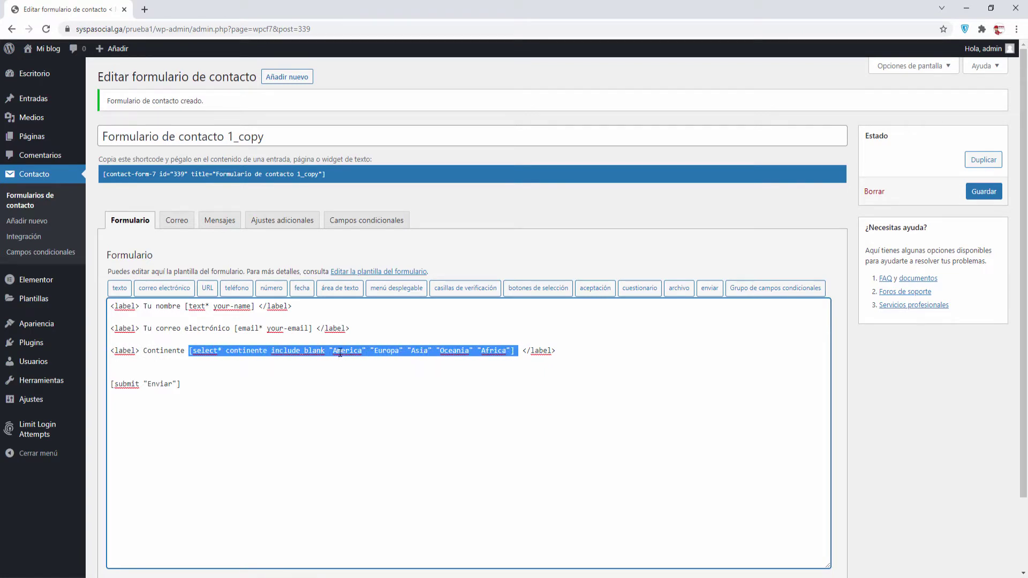
left_click(339, 352)
right_click(340, 349)
left_click(369, 359)
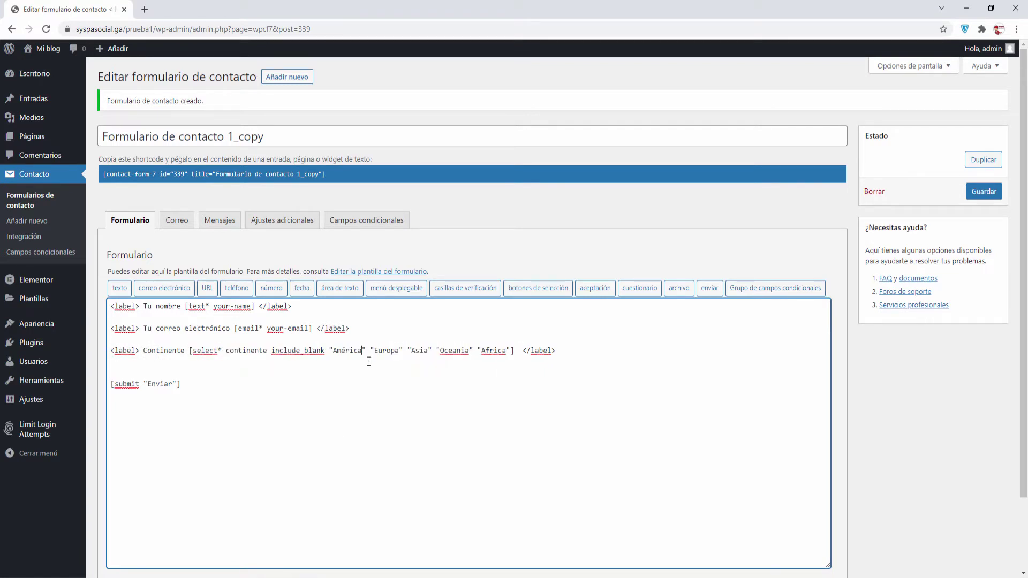
right_click(458, 354)
left_click(471, 360)
right_click(499, 352)
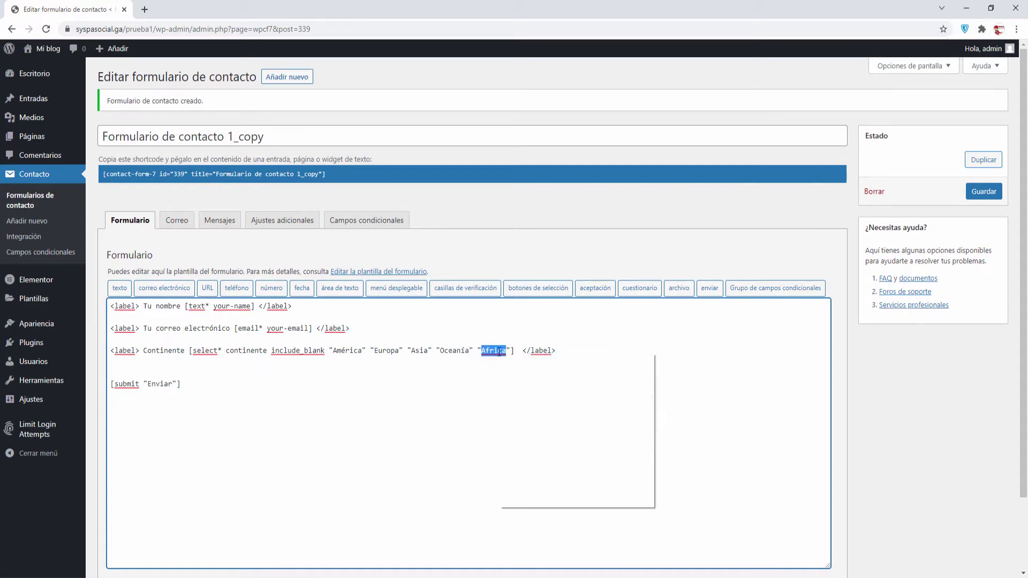
left_click(516, 362)
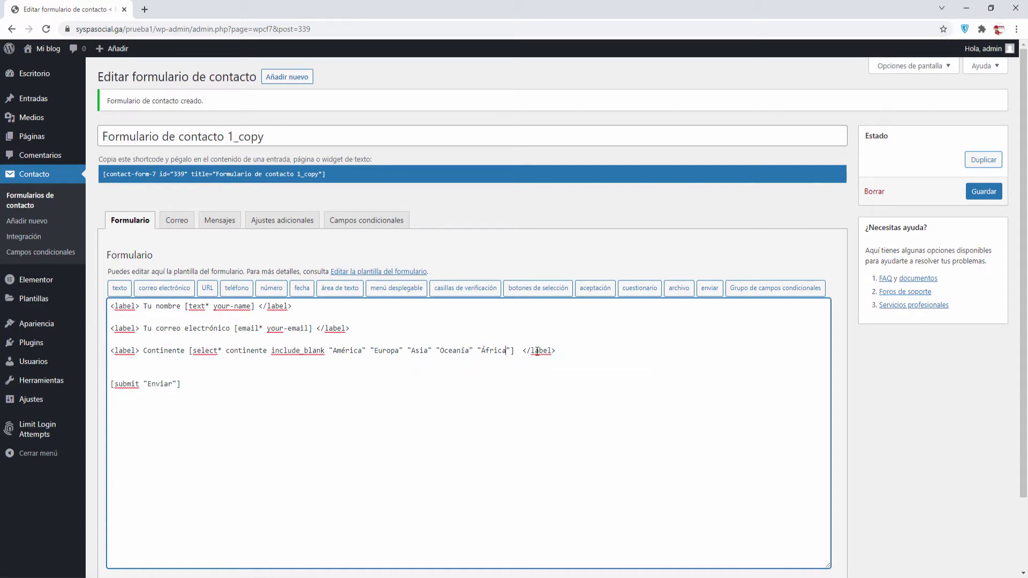
left_click(579, 350)
key("Return")
key("Return")
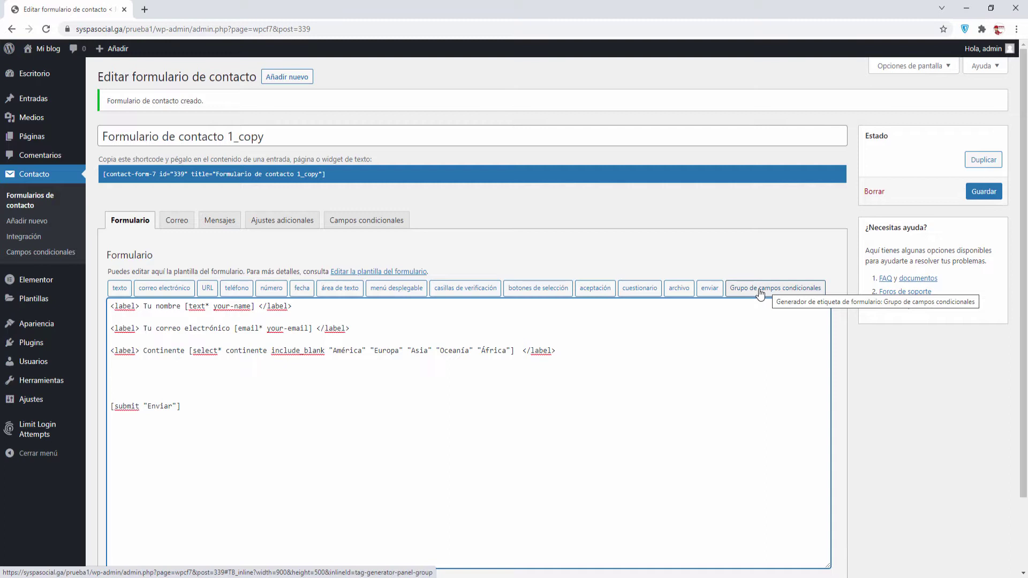
Insert a conditional group tag named g-paisesamerica with 'Borrar al ocultar' (clear_on_hide) enabled
left_click(760, 293)
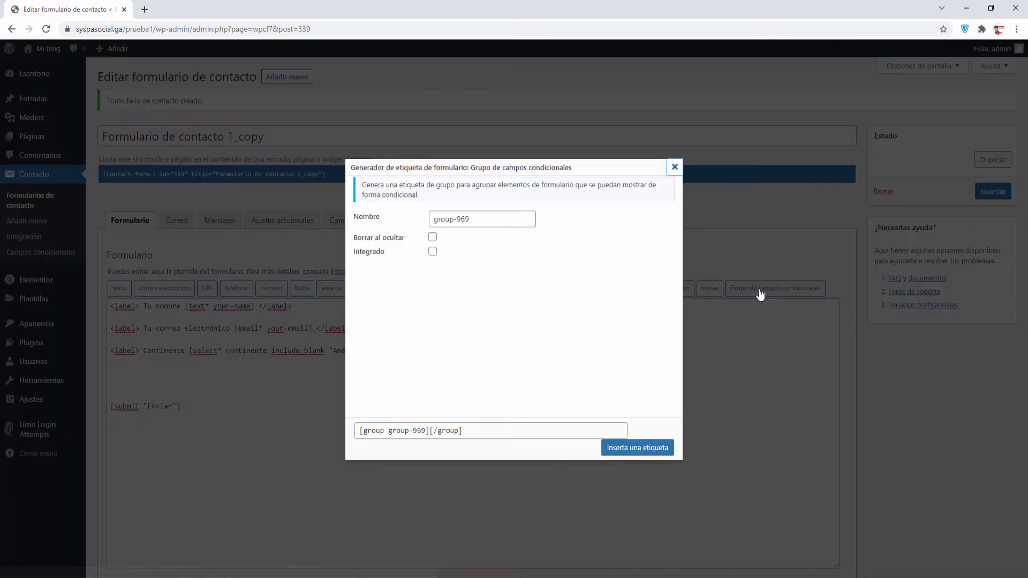
left_click_drag(499, 219, 432, 219)
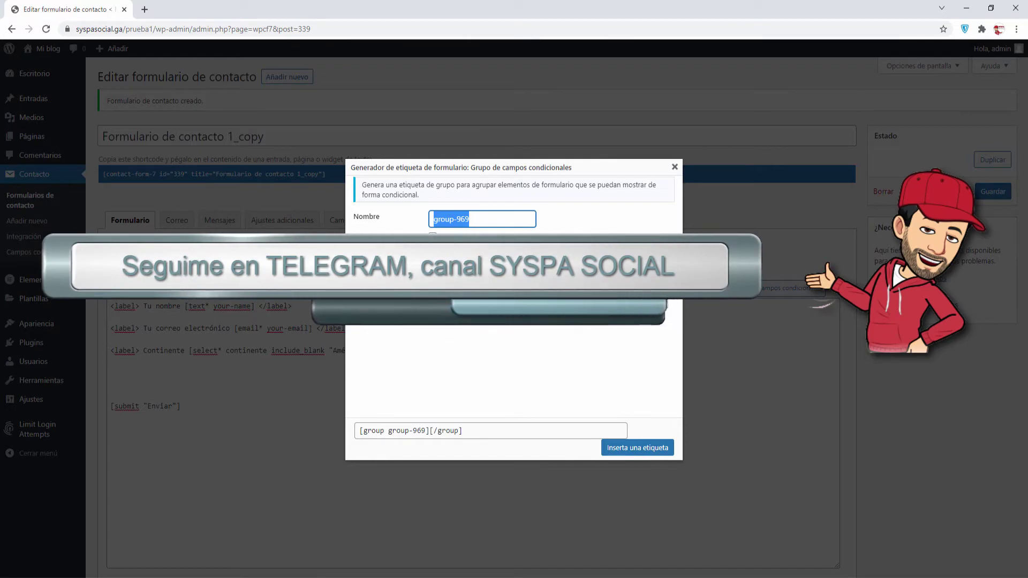
type("g-")
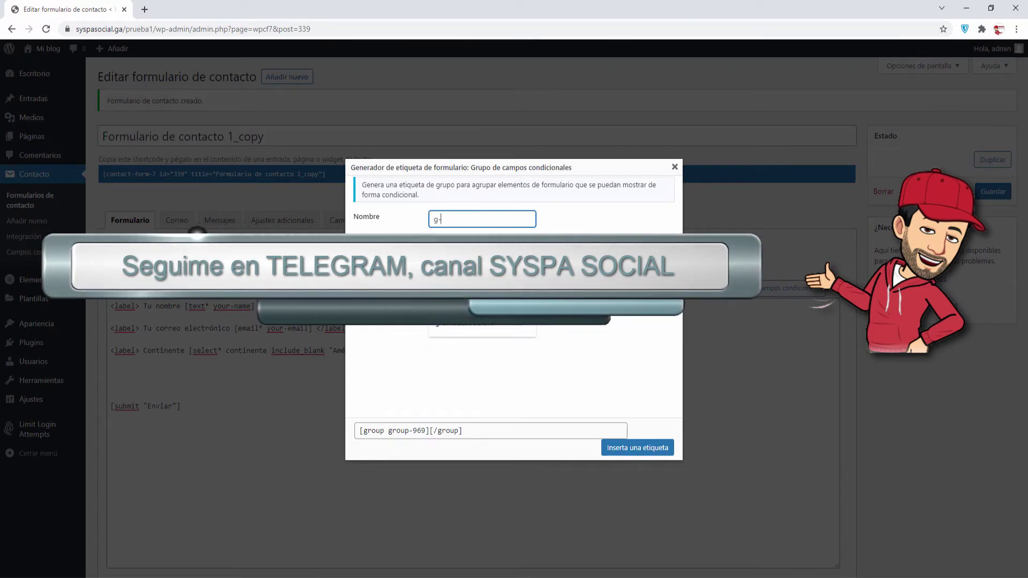
type("paisesamerica")
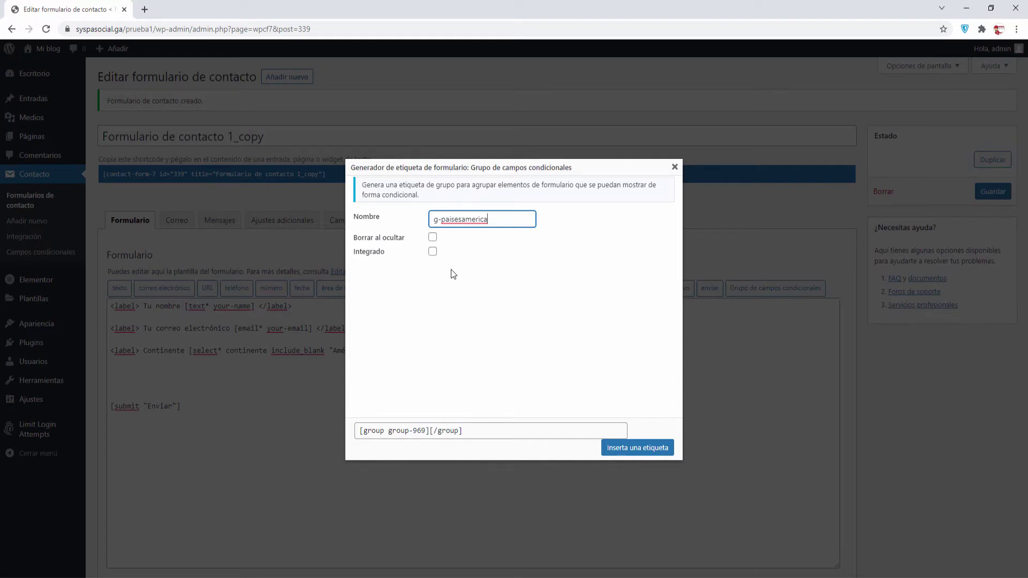
left_click(432, 237)
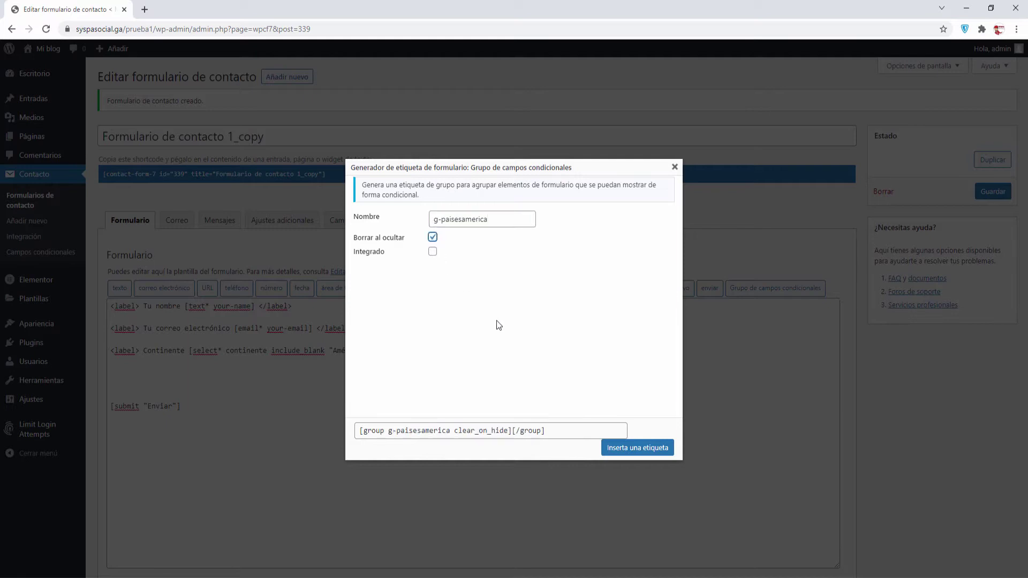
left_click(637, 448)
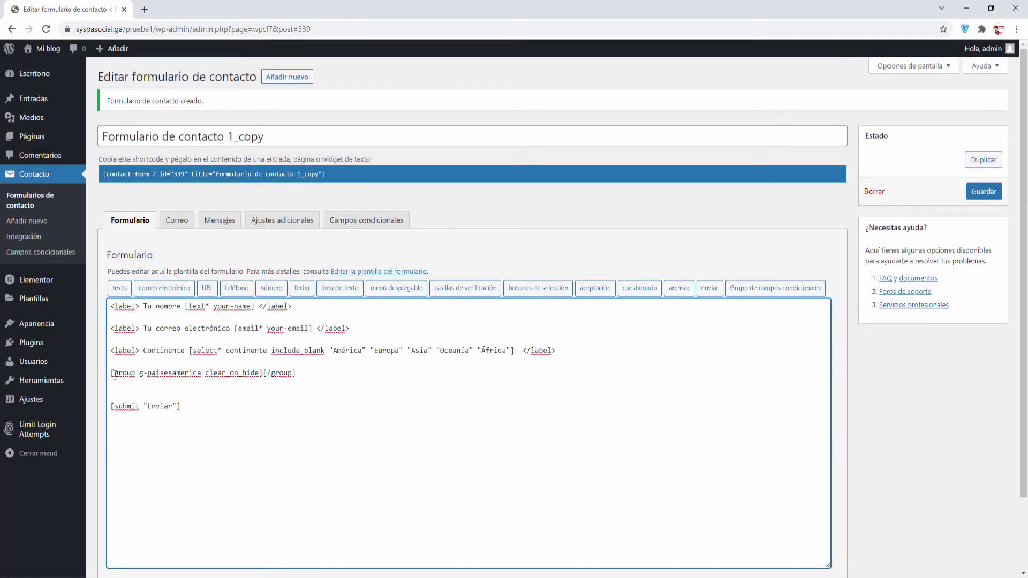
Move the [/group] closing tag onto its own line below the group opening
left_click_drag(112, 374, 266, 378)
left_click(263, 375)
key("Return")
key("Return")
key("Return")
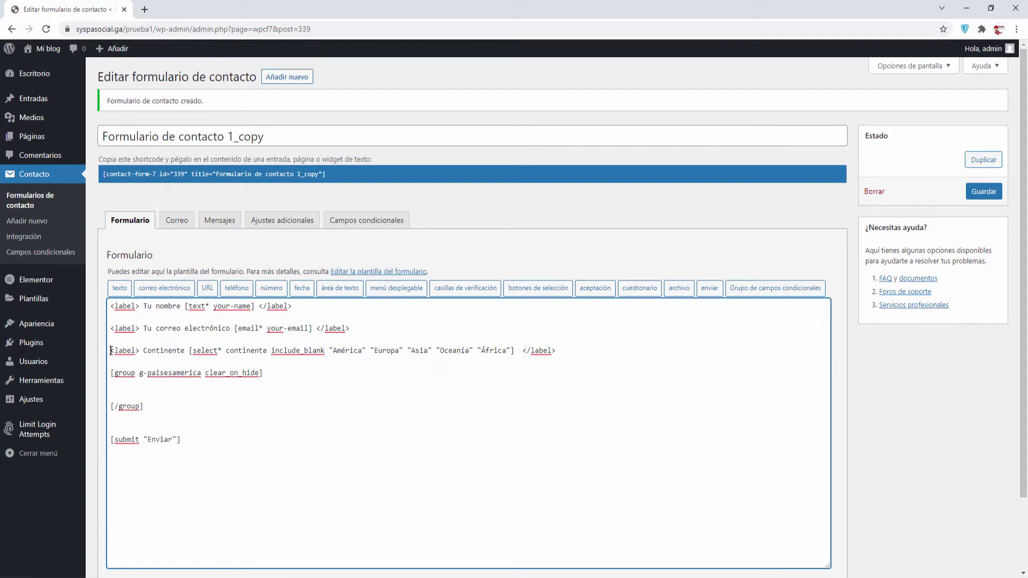
Paste a copy of the Continente dropdown line inside the group and relabel it País
left_click_drag(111, 350, 601, 351)
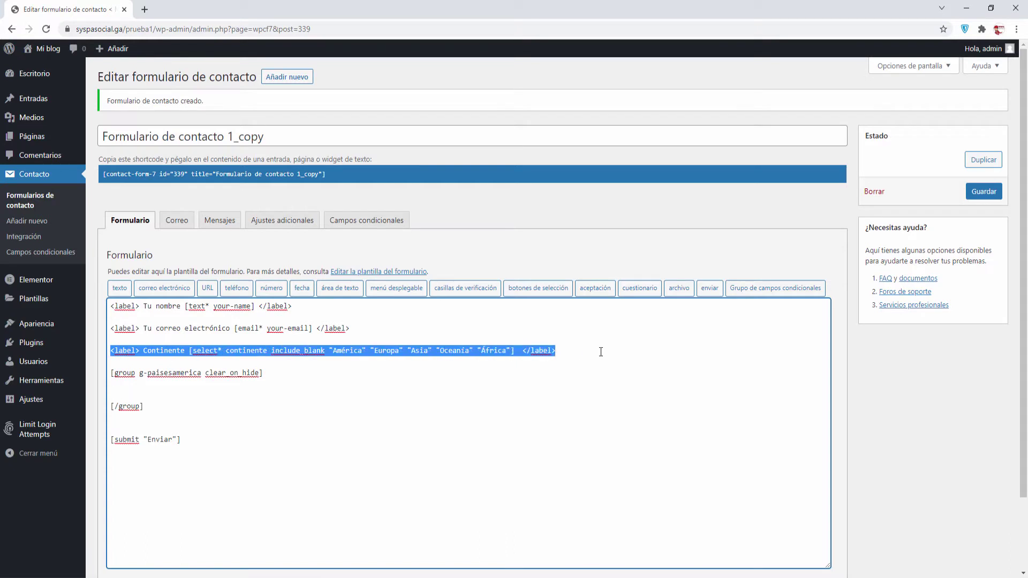
key("ctrl+c")
left_click(143, 385)
key("ctrl+v")
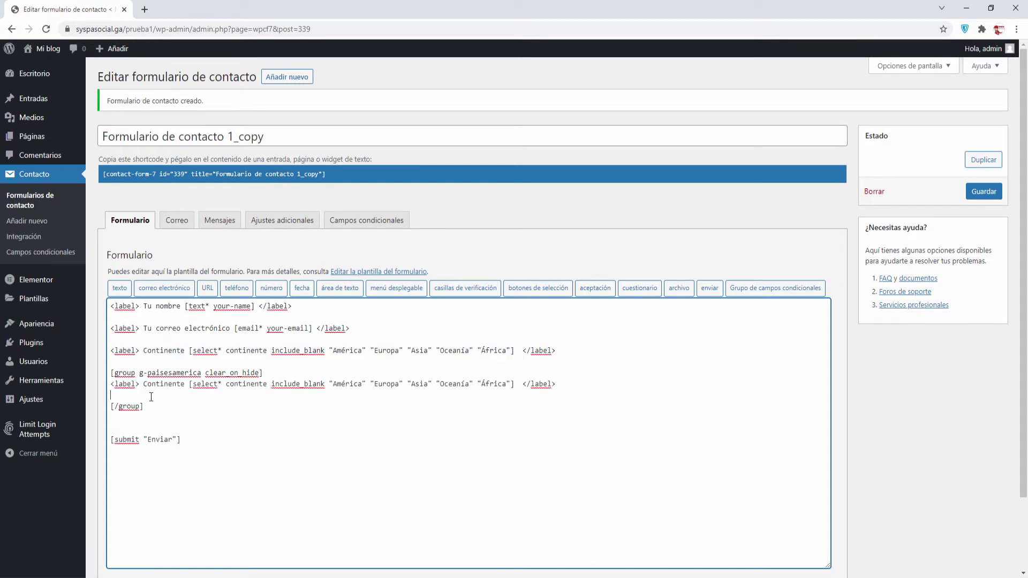
key("Up")
key("Return")
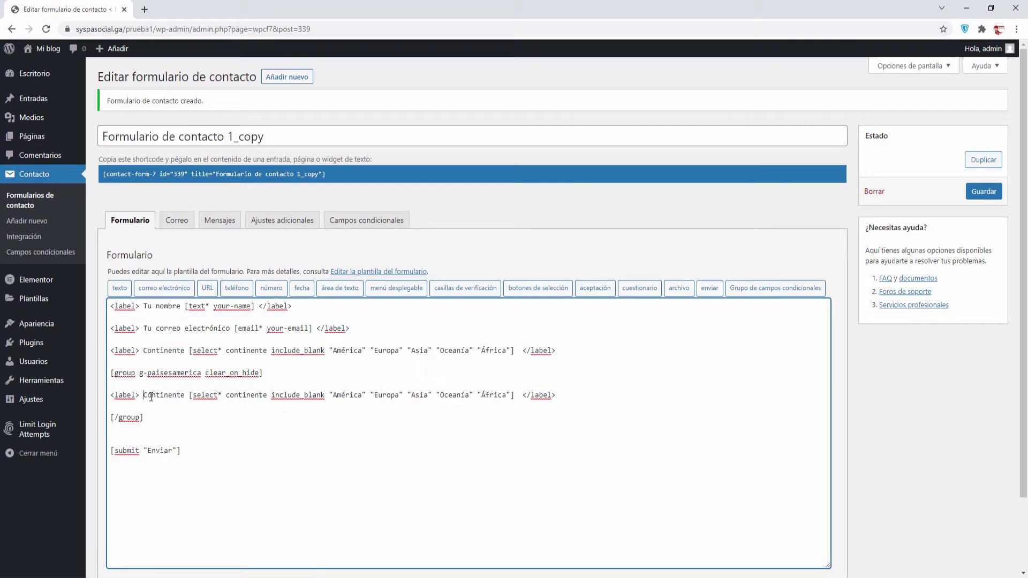
key("Delete")
key("Delete")
key("Delete")
key("Delete")
key("Delete")
key("Delete")
key("Delete")
key("Delete")
key("Delete")
key("Delete")
type("País")
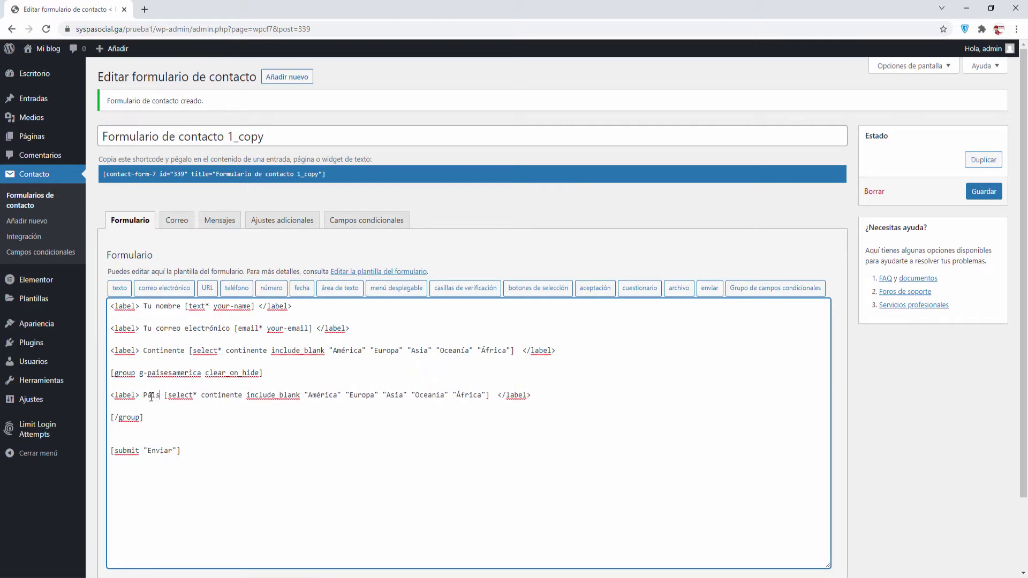
double_click(152, 396)
Delete the copied continente select tag from the country label line, now misspelled Pías
right_click(149, 398)
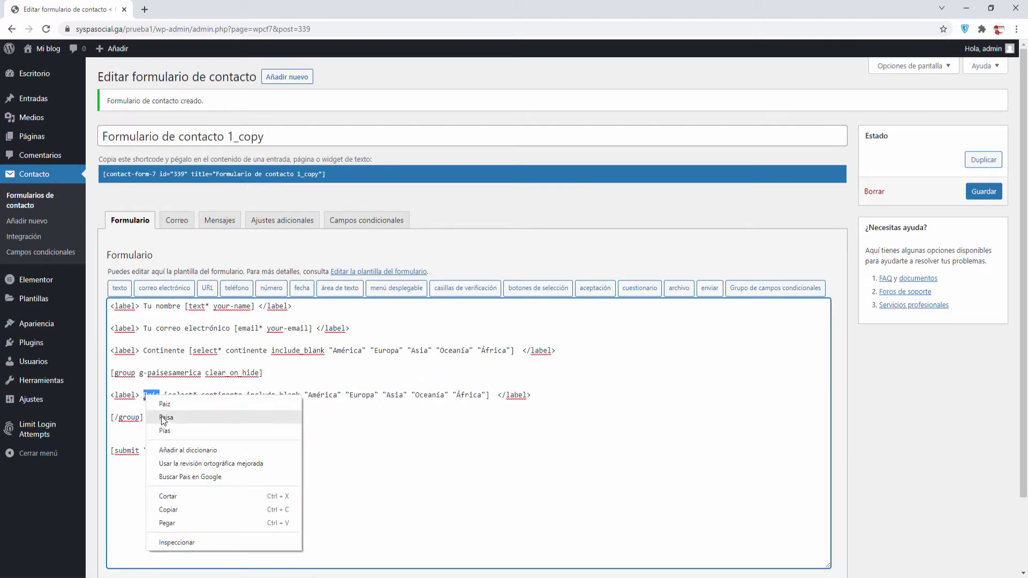
left_click(152, 430)
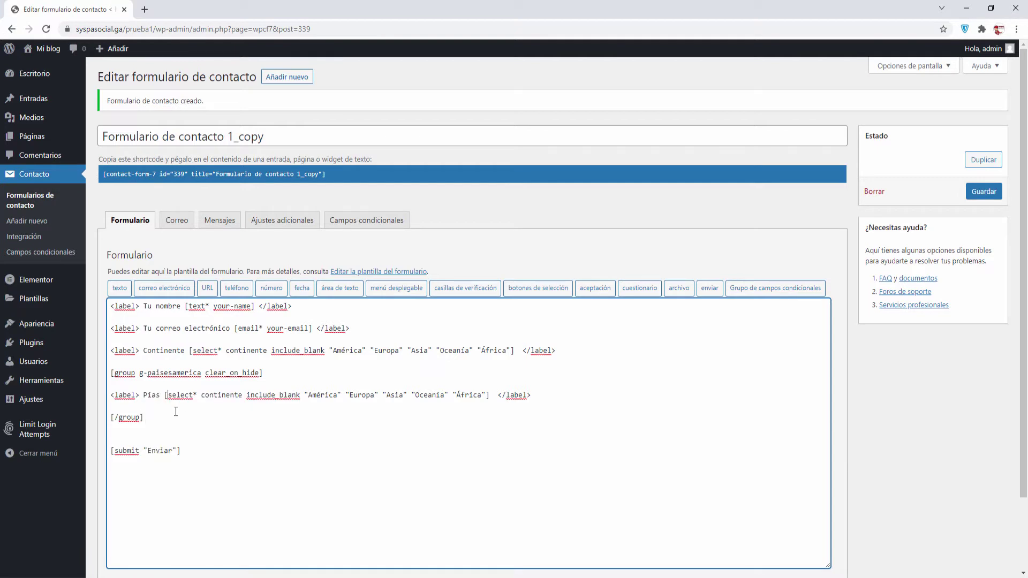
key("shift+Right")
key("shift+Right")
key("shift+Right")
key("shift+Right")
key("shift+Right")
key("shift+Right")
key("shift+Right")
key("shift+Right")
key("shift+Right")
key("shift+Right")
key("shift+Right")
key("shift+Right")
key("shift+Right")
key("shift+Right")
key("shift+Right")
key("shift+Right")
key("shift+Right")
key("shift+Right")
key("shift+Right")
key("shift+Right")
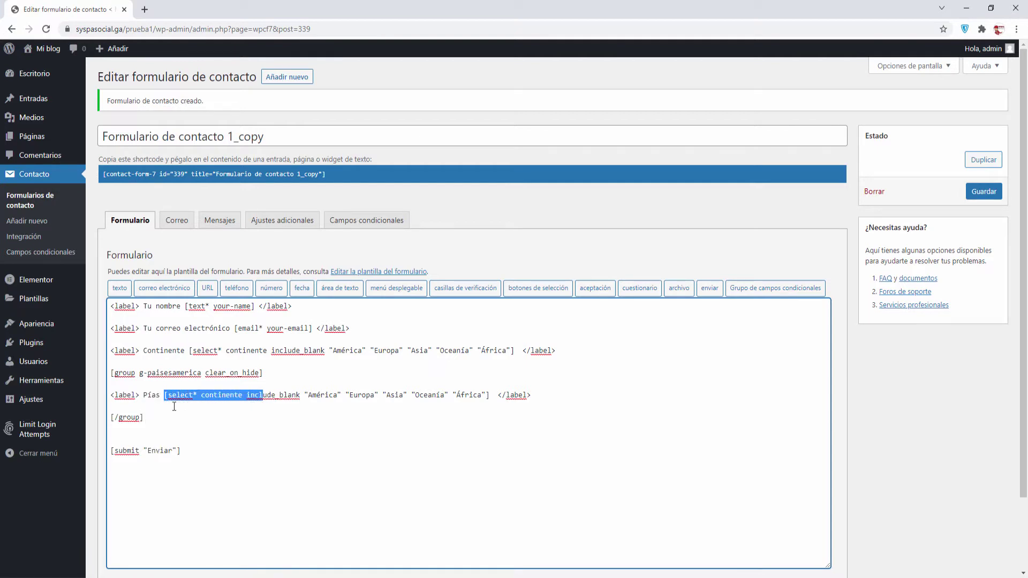
key("shift+Right")
key("shift+Right")
key("shift+Right")
key("shift+Right")
key("shift+Right")
key("shift+Right")
key("shift+Right")
key("shift+Right")
key("shift+Right")
key("shift+Right")
key("shift+Right")
key("shift+Right")
key("shift+Right")
key("shift+Right")
key("shift+Right")
key("shift+Right")
key("shift+Right")
key("shift+Right")
key("shift+Right")
key("shift+Right")
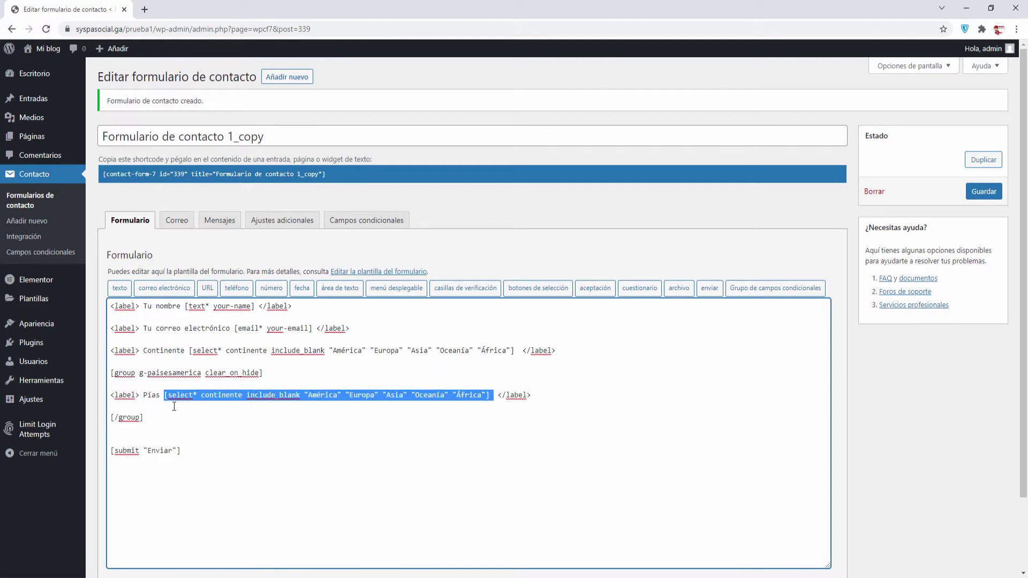
key("Delete")
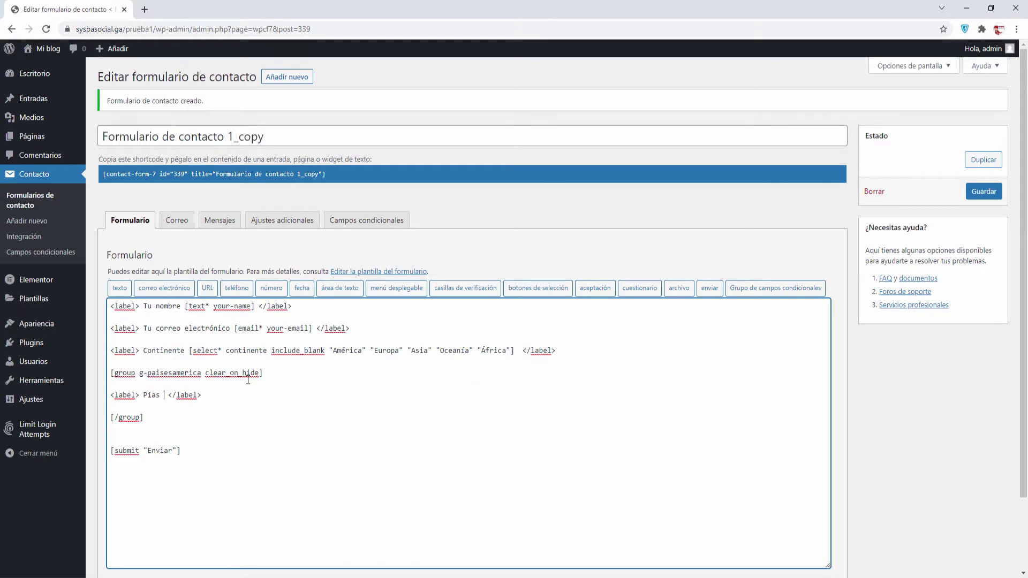
Name a new required dropdown paises-america and clear out the old continent options
left_click(397, 293)
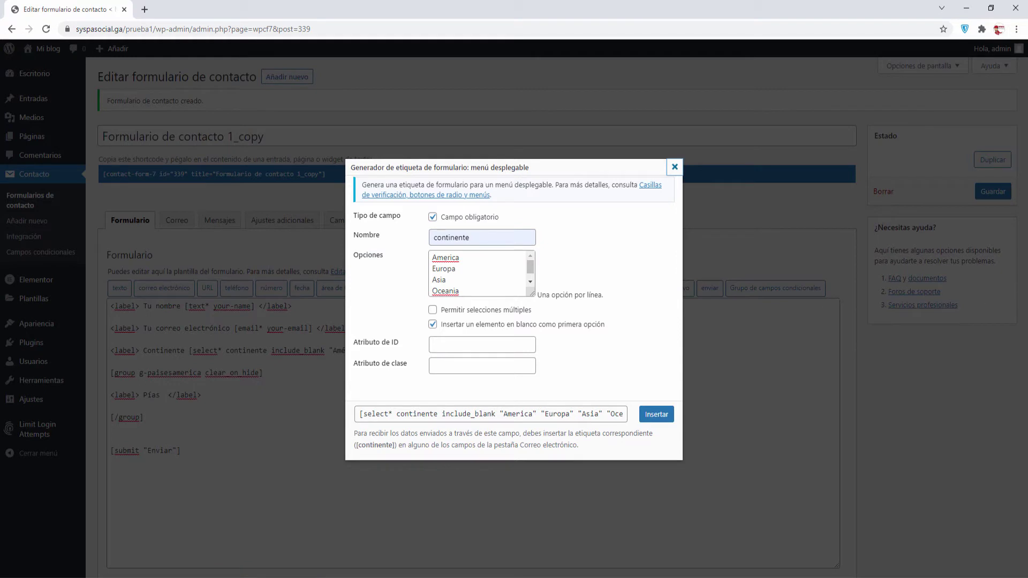
type("paises-america")
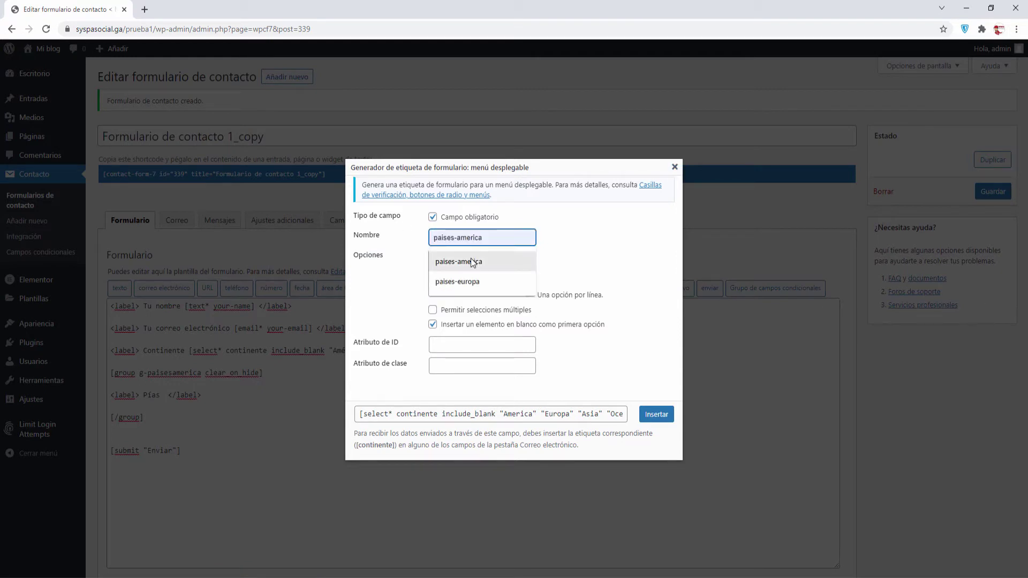
left_click(472, 263)
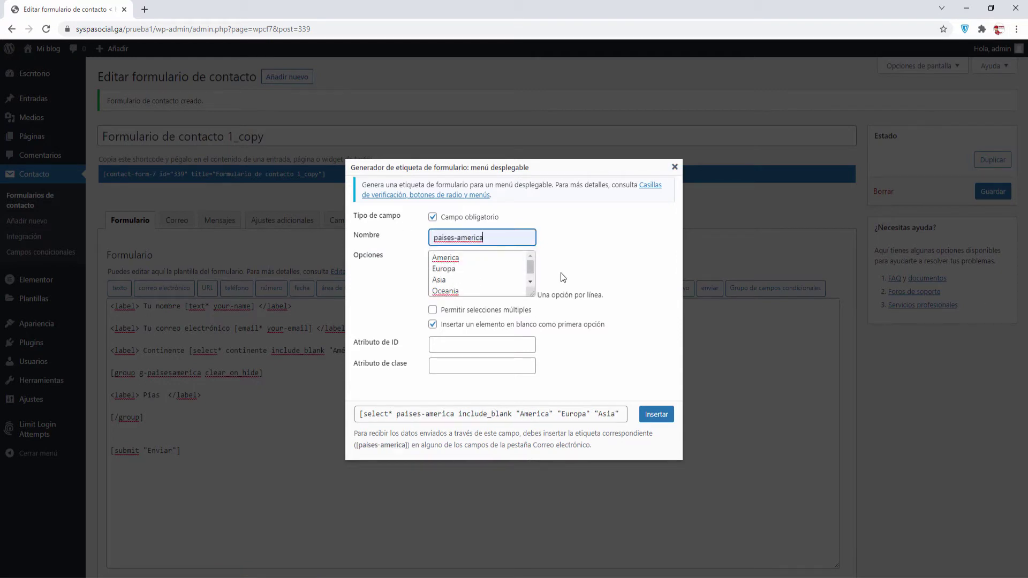
left_click_drag(431, 254, 477, 301)
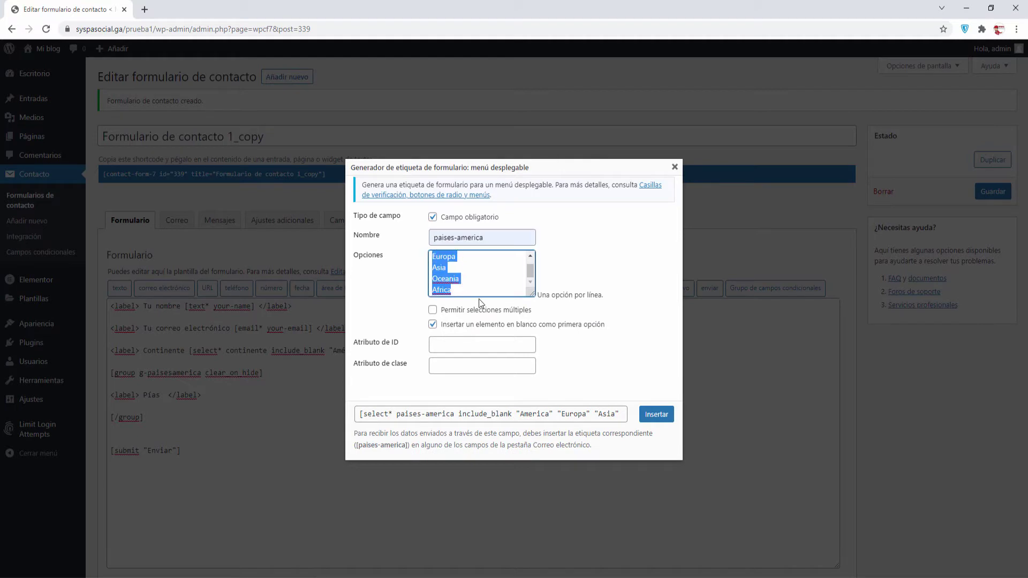
key("BackSpace")
key("Tab")
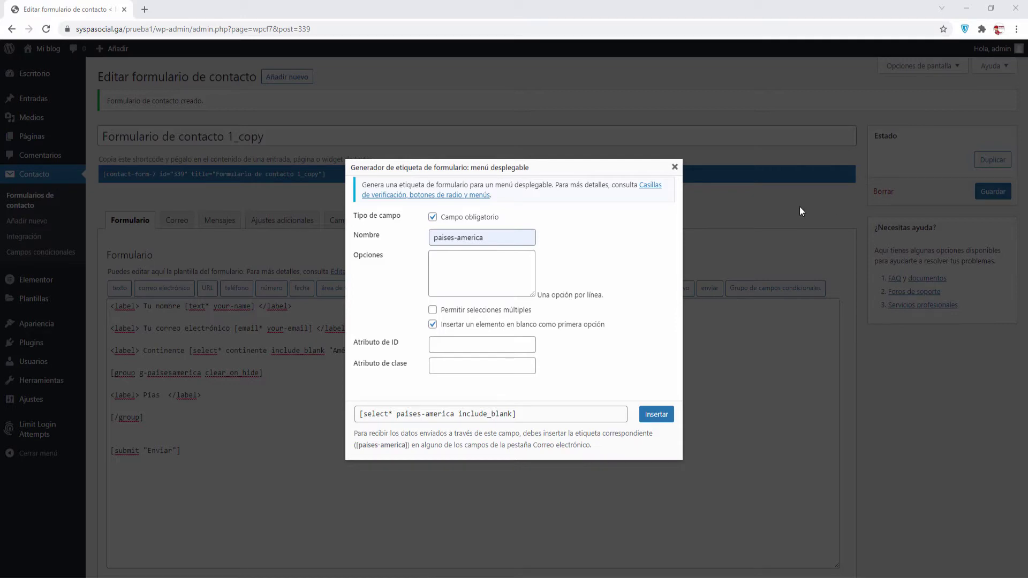
Fill options Argentina, México, Colombia and Estados Unidos, then insert the country dropdown
left_click(513, 251)
key("ctrl+v")
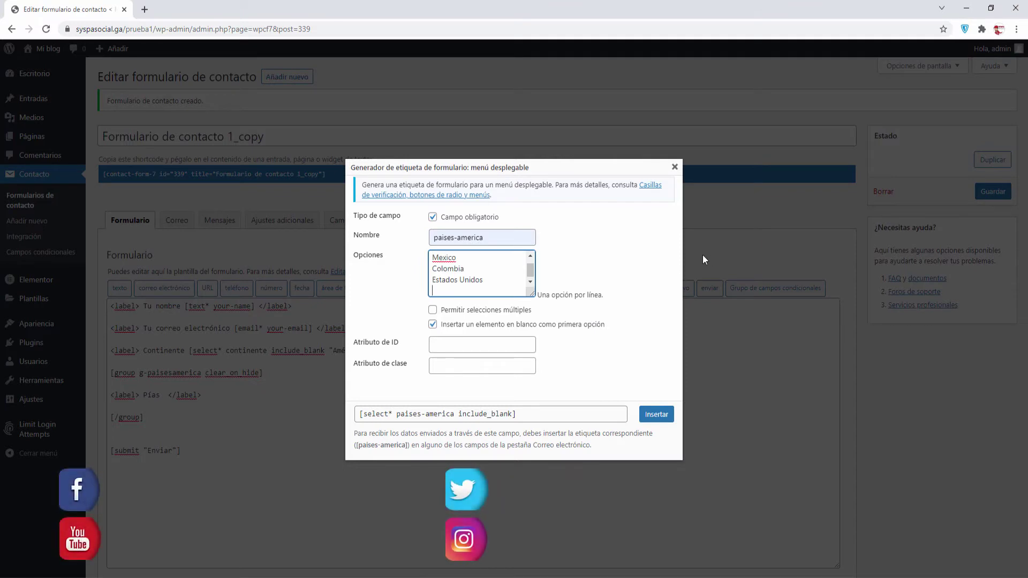
scroll(518, 275, "up", 1)
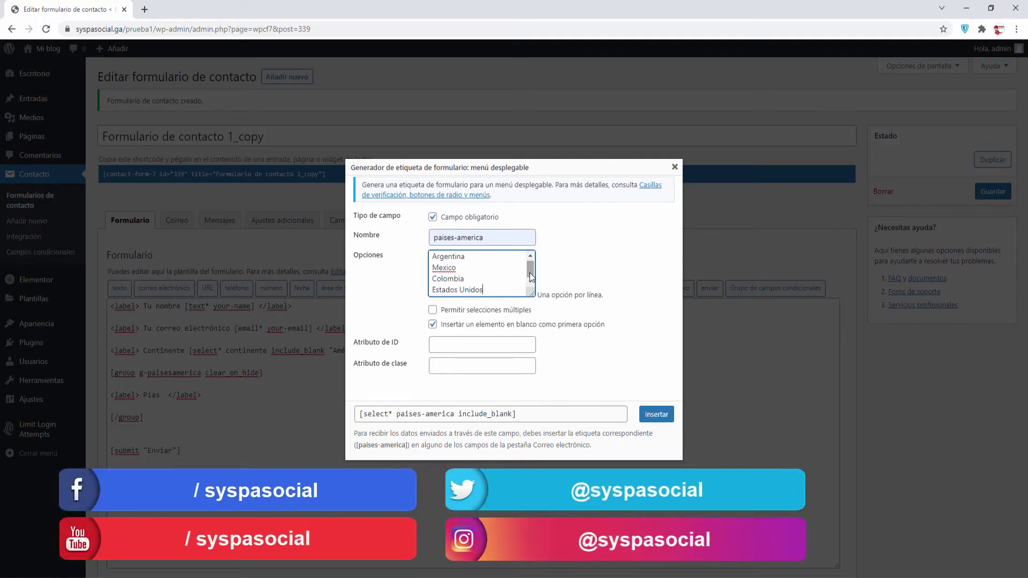
right_click(446, 267)
left_click(469, 273)
left_click(654, 414)
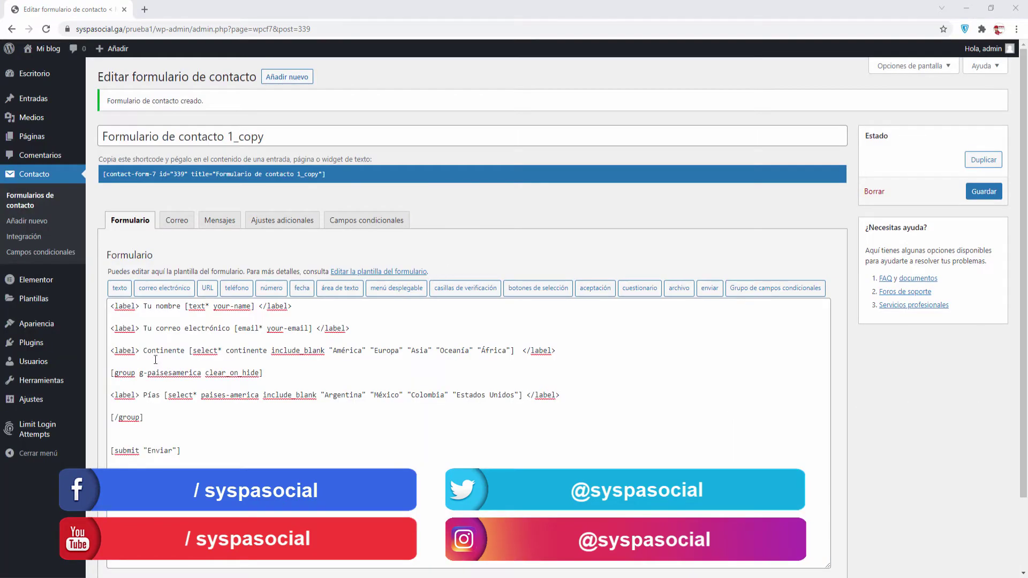
Fix the misspelled country label Pías back to País
left_click_drag(111, 351, 568, 354)
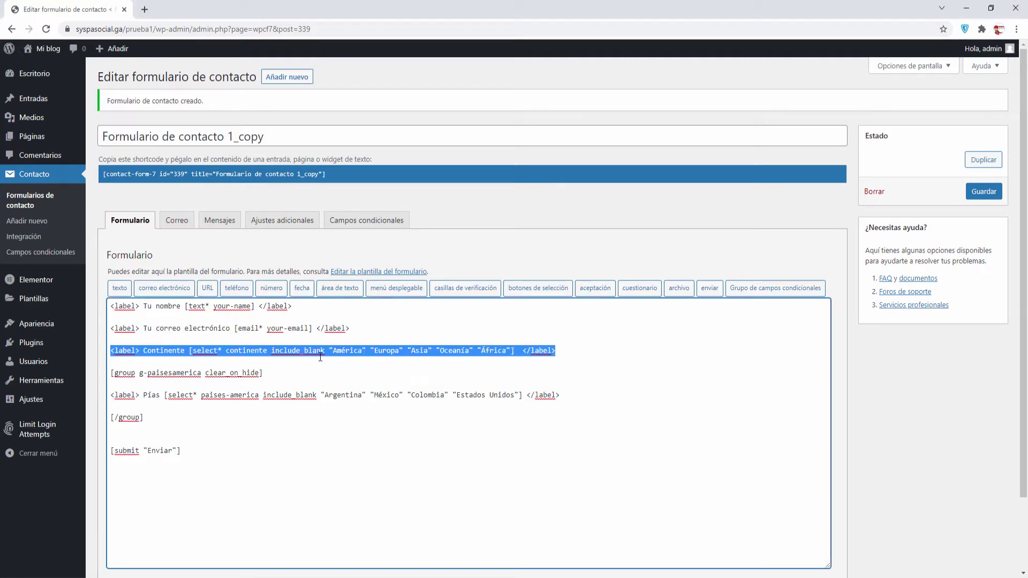
left_click_drag(111, 373, 279, 373)
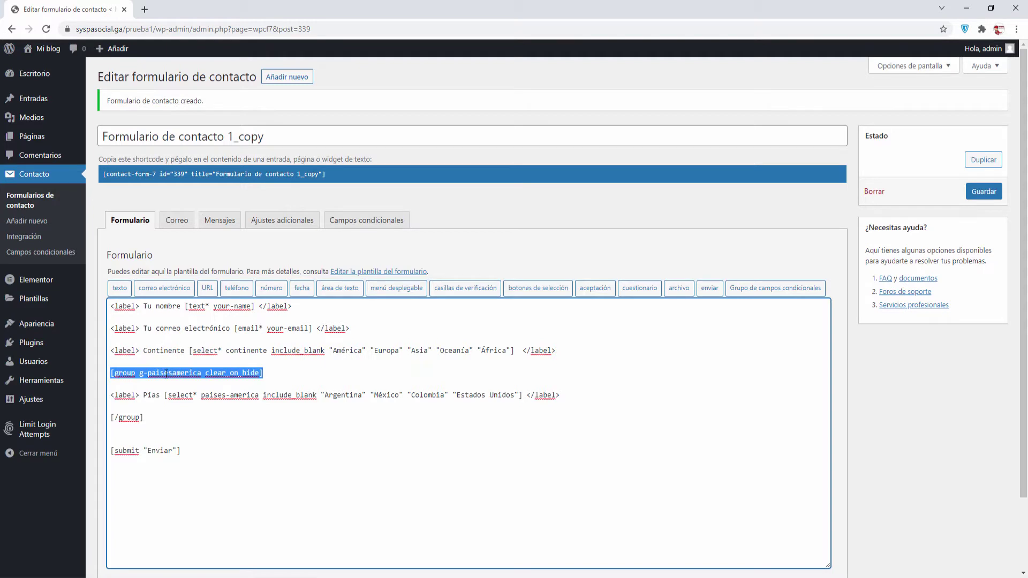
left_click_drag(112, 396, 141, 396)
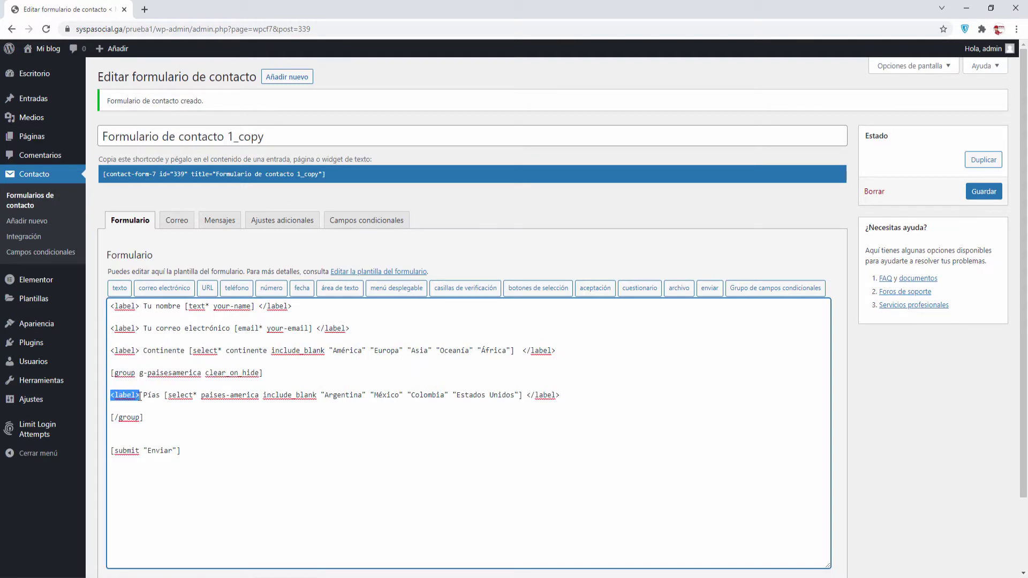
left_click(147, 399)
key("Delete")
key("Delete")
type("aí")
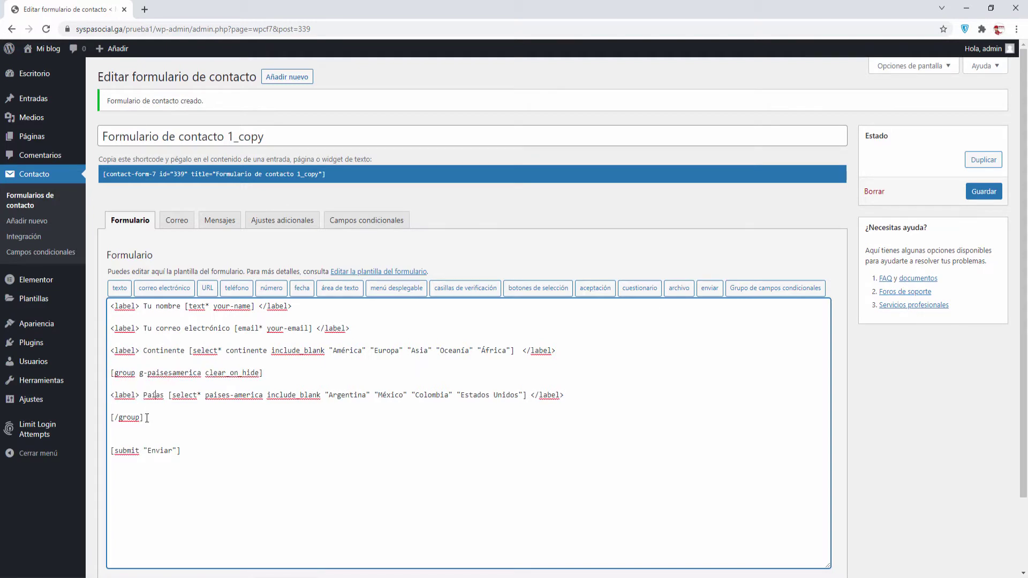
key("Down")
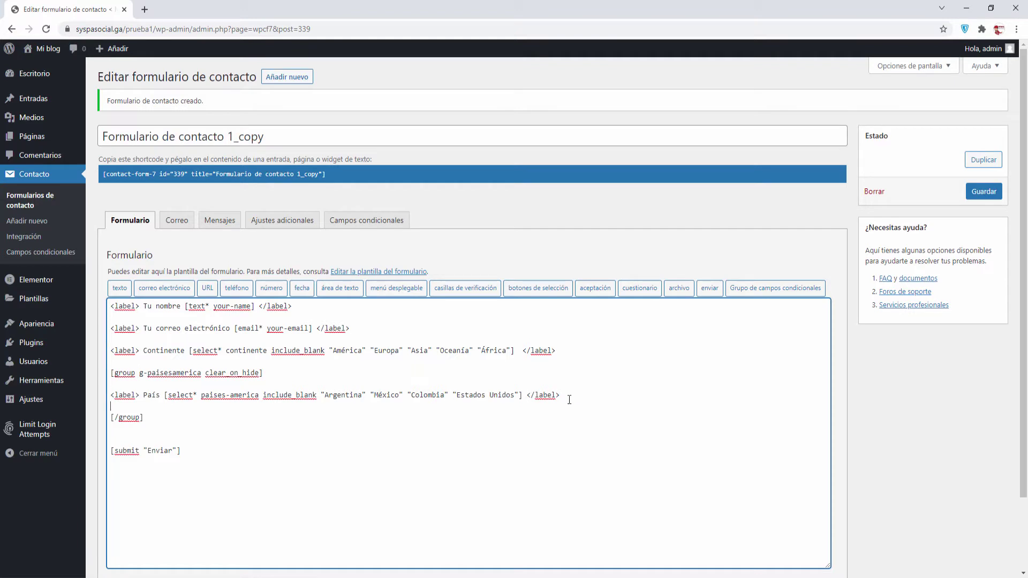
Add blank lines after the País label line, before the [/group] closing tag
left_click(112, 373)
left_click_drag(112, 373, 179, 420)
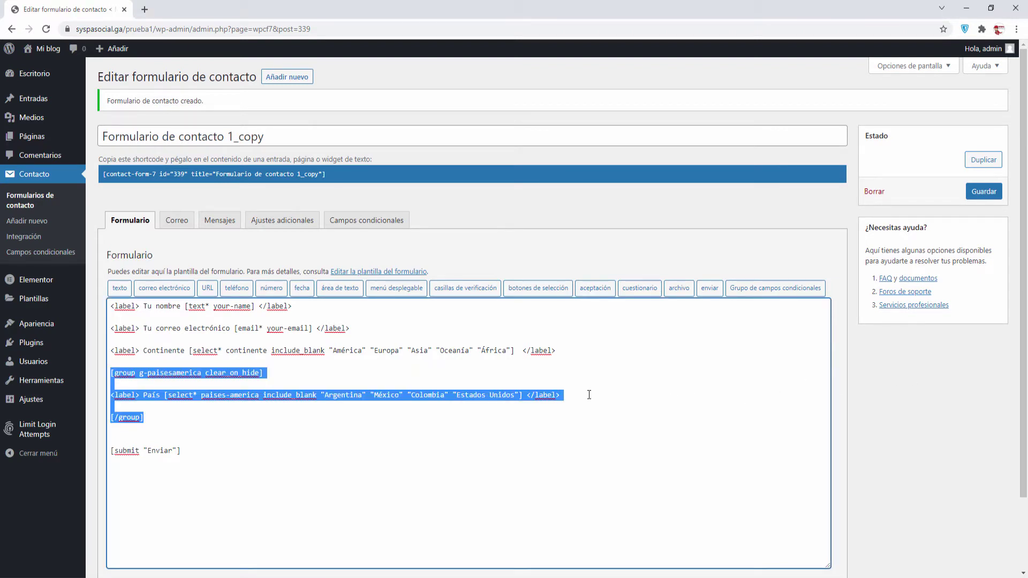
left_click(573, 399)
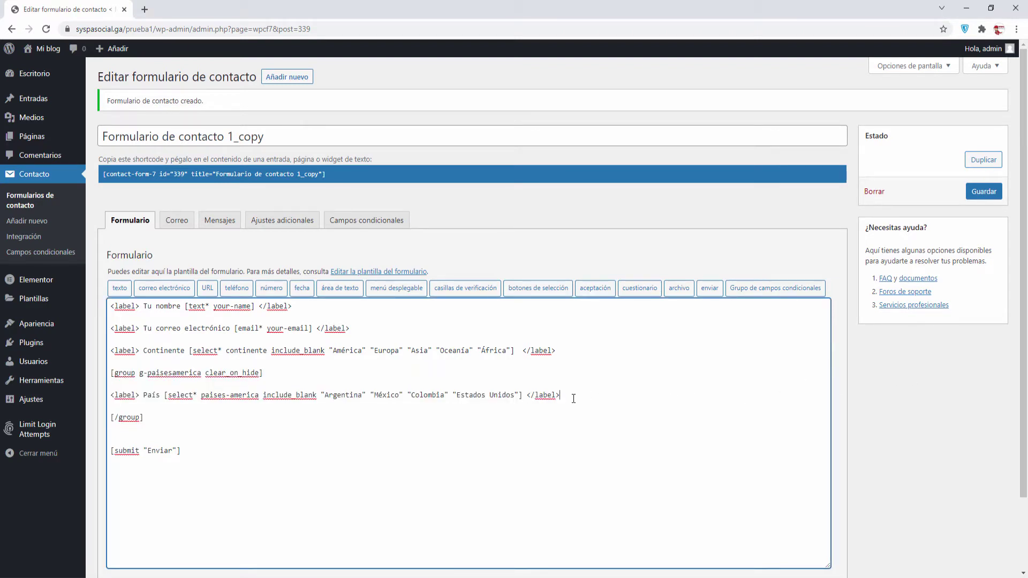
key("Return")
key("Return")
key("Return")
key("Return")
key("Return")
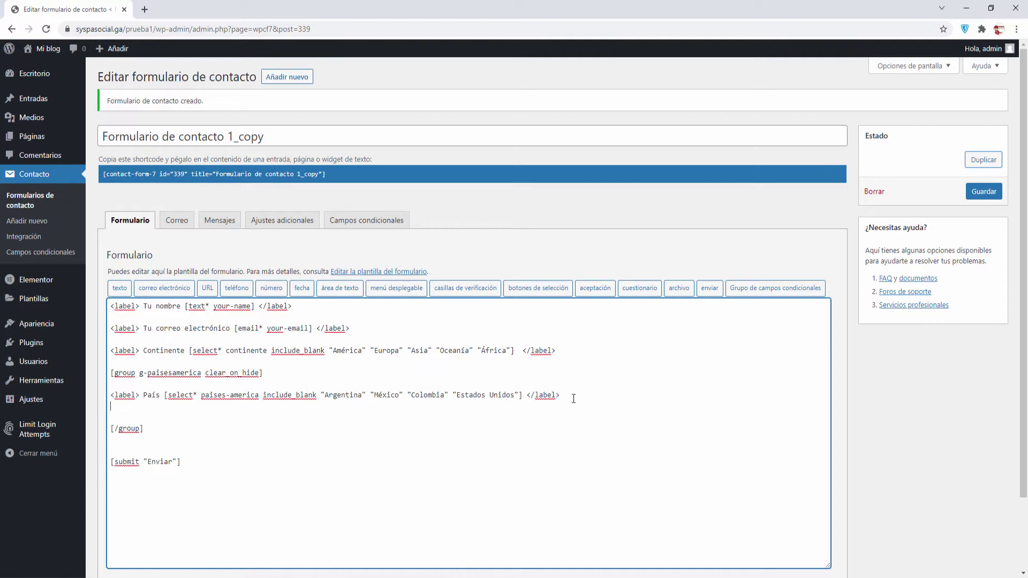
key("Up")
key("Up")
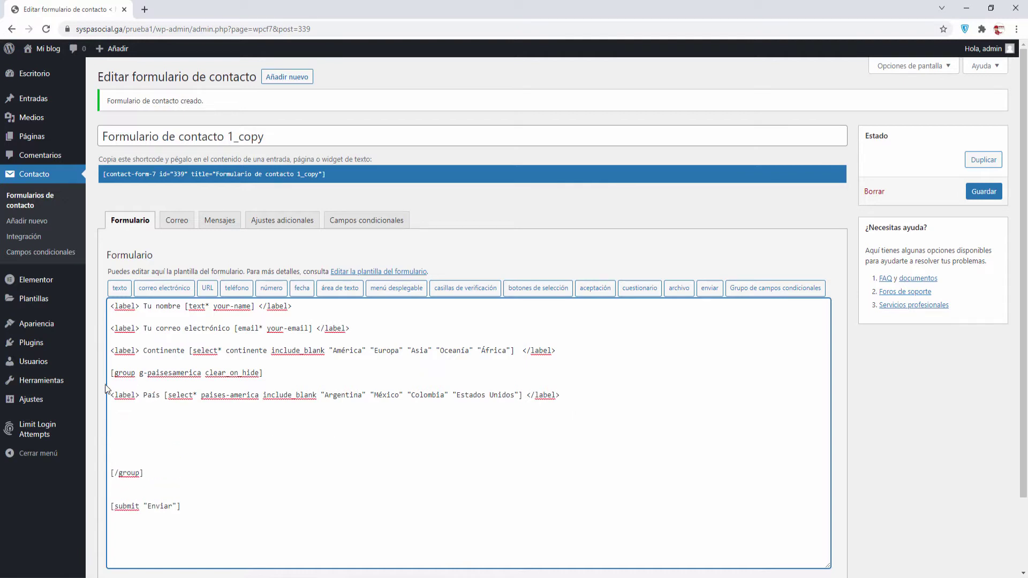
left_click_drag(110, 373, 286, 373)
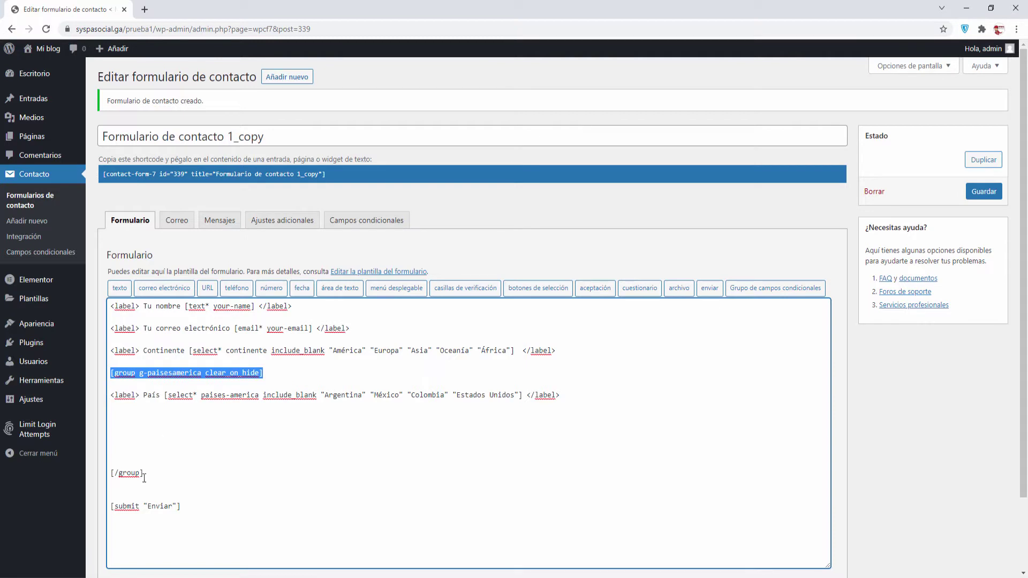
left_click_drag(146, 473, 107, 475)
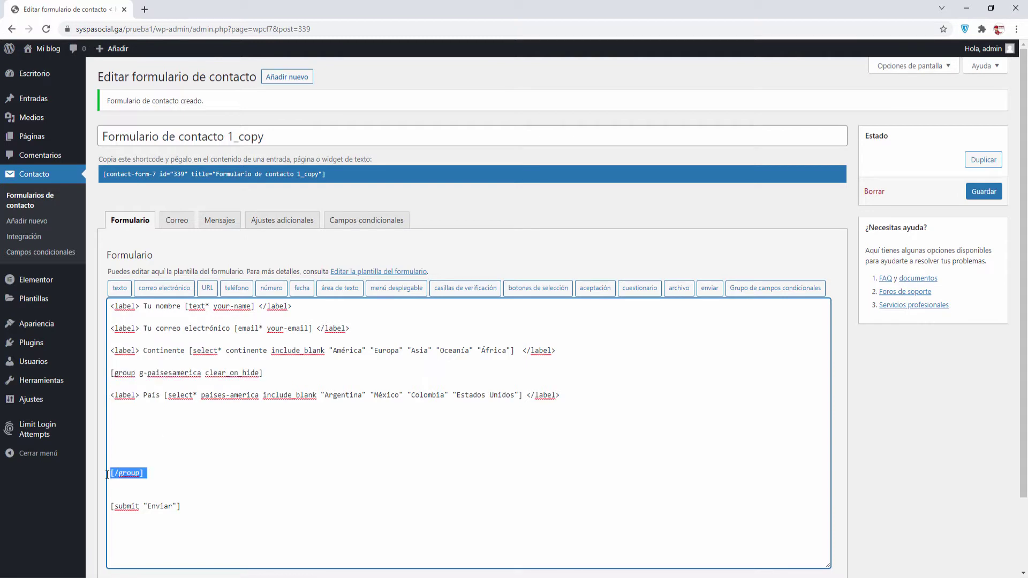
left_click(116, 419)
Insert a g-ciudadesargentina conditional group, cleared on hide, below the País line
left_click(777, 289)
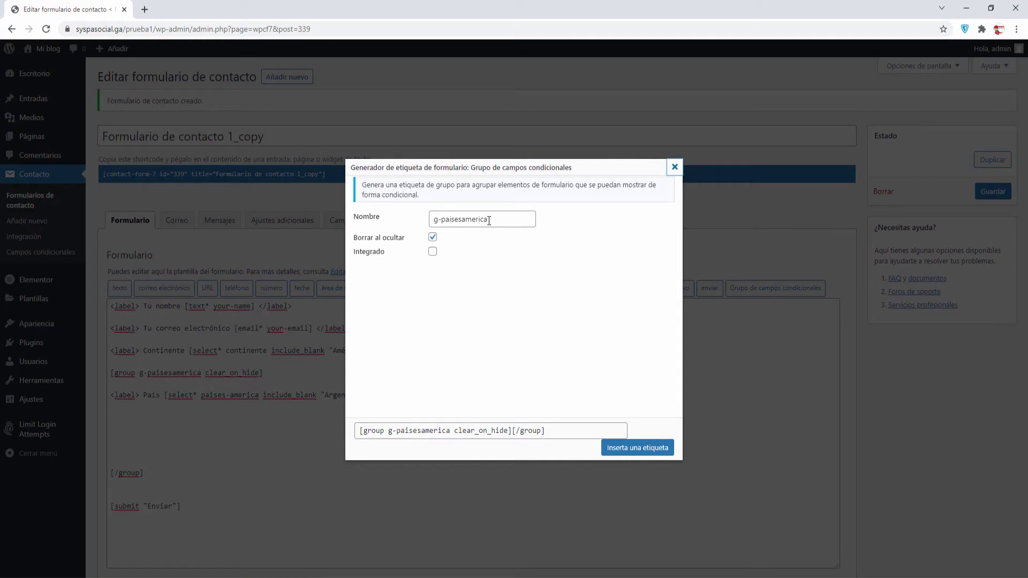
left_click_drag(489, 221, 442, 220)
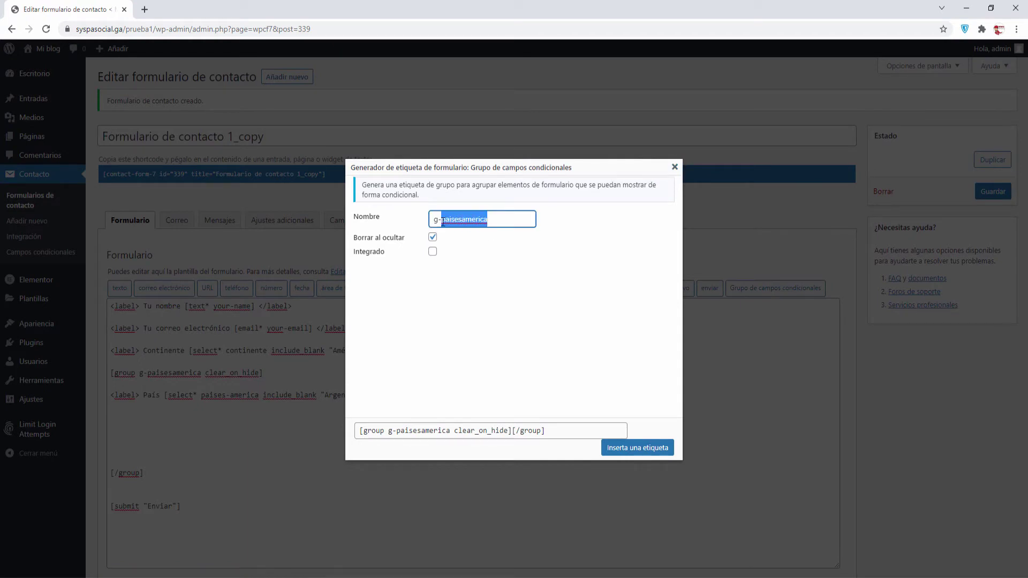
type("ciudadesargentina")
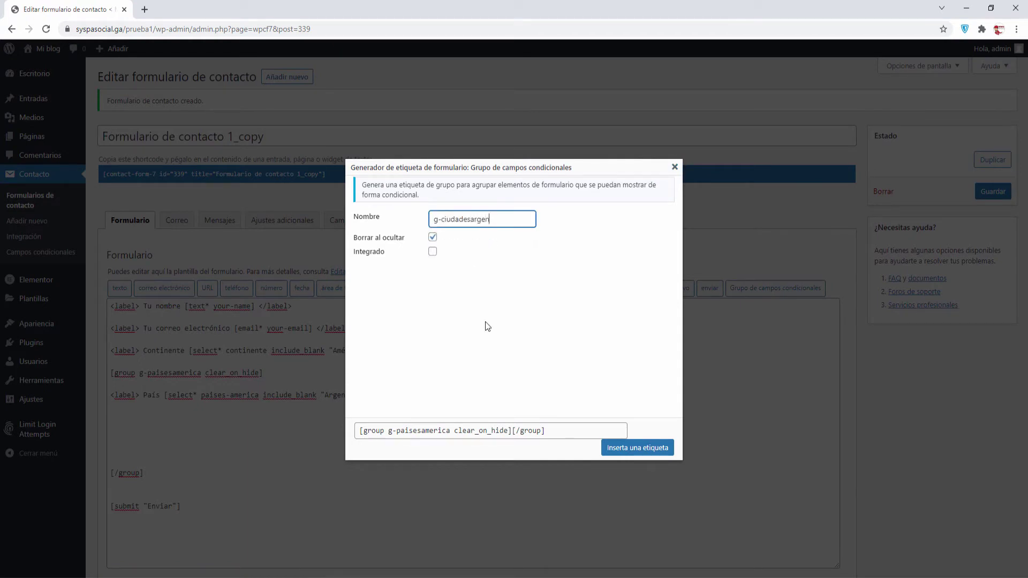
left_click(642, 451)
Move the group's closing tag down, leave an empty line inside, and select the País line
left_click(218, 441)
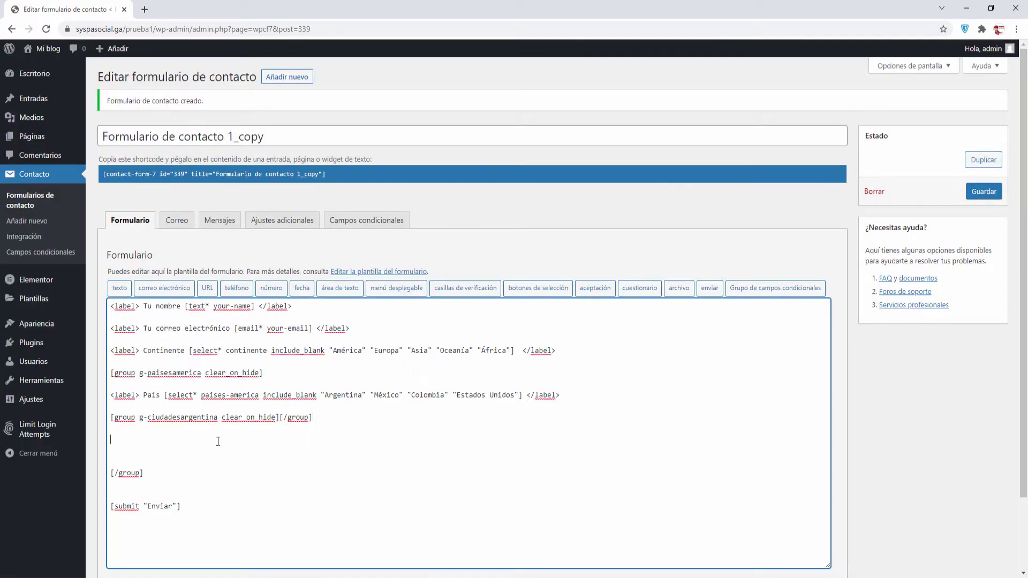
left_click(280, 418)
key("Return")
key("Return")
key("Return")
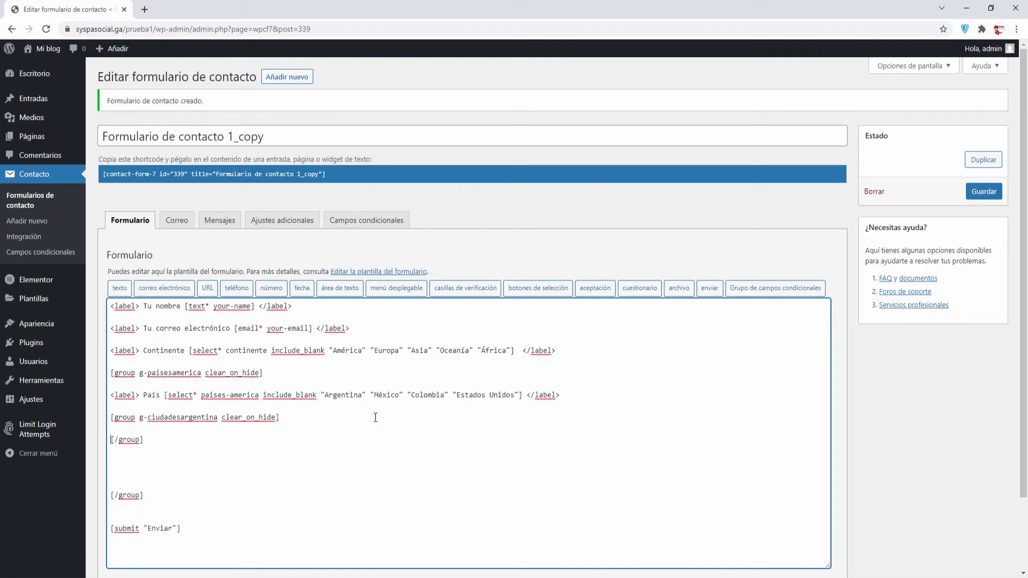
key("Down")
key("Delete")
key("Delete")
key("Delete")
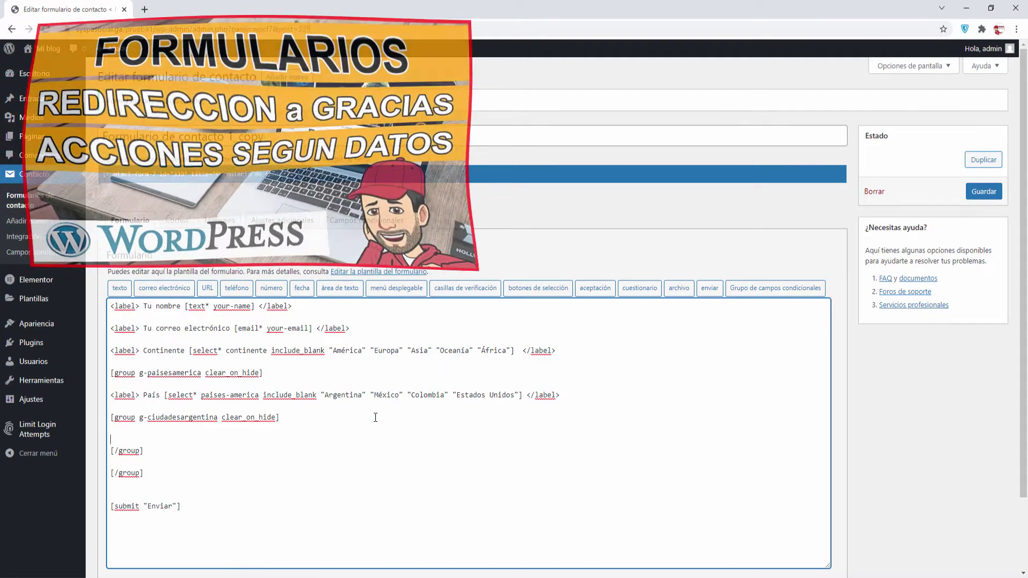
key("Return")
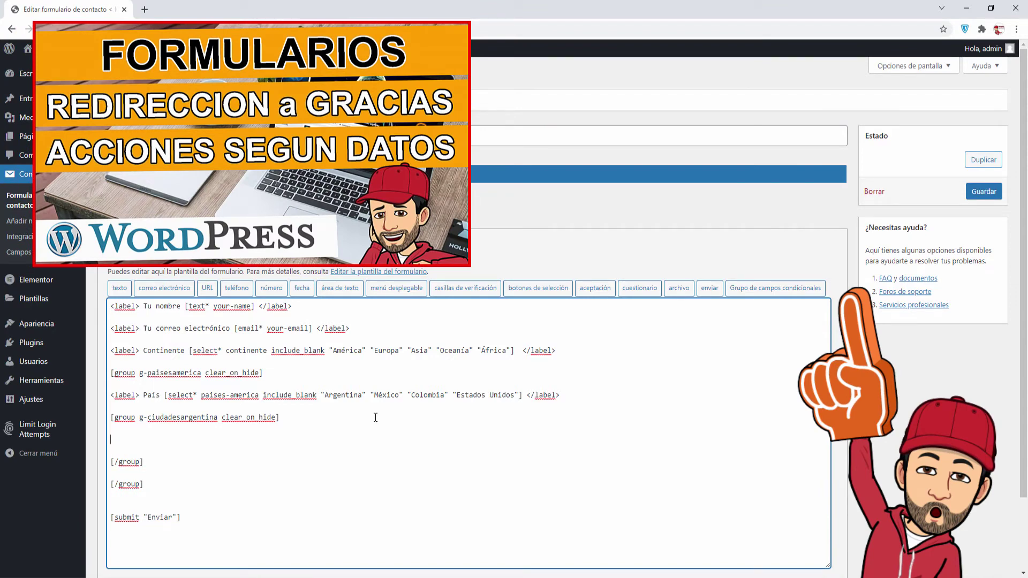
left_click_drag(562, 396, 99, 394)
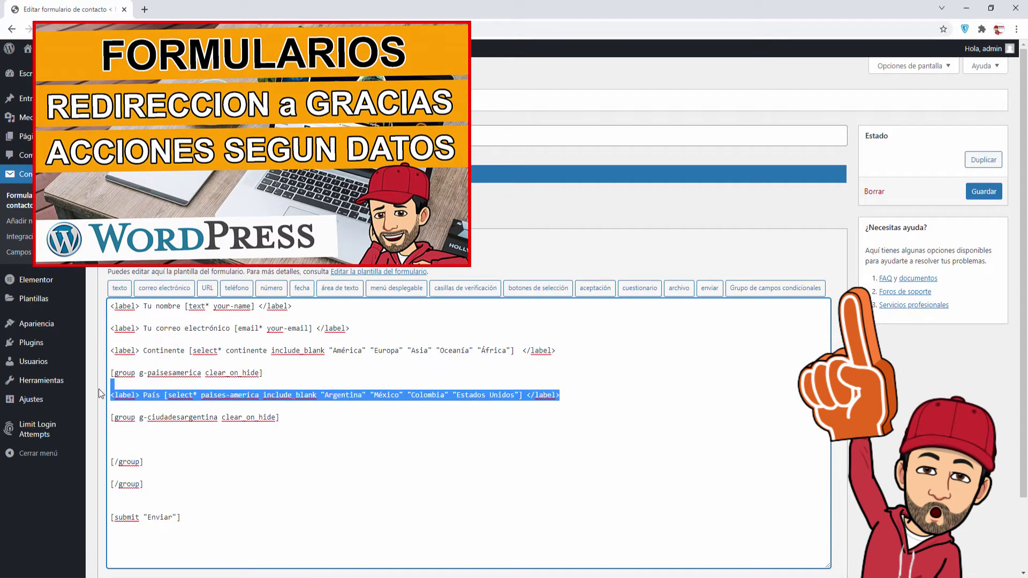
Copy the País line into the new group, relabel it Ciudades and remove its country dropdown
key("ctrl+c")
left_click(238, 440)
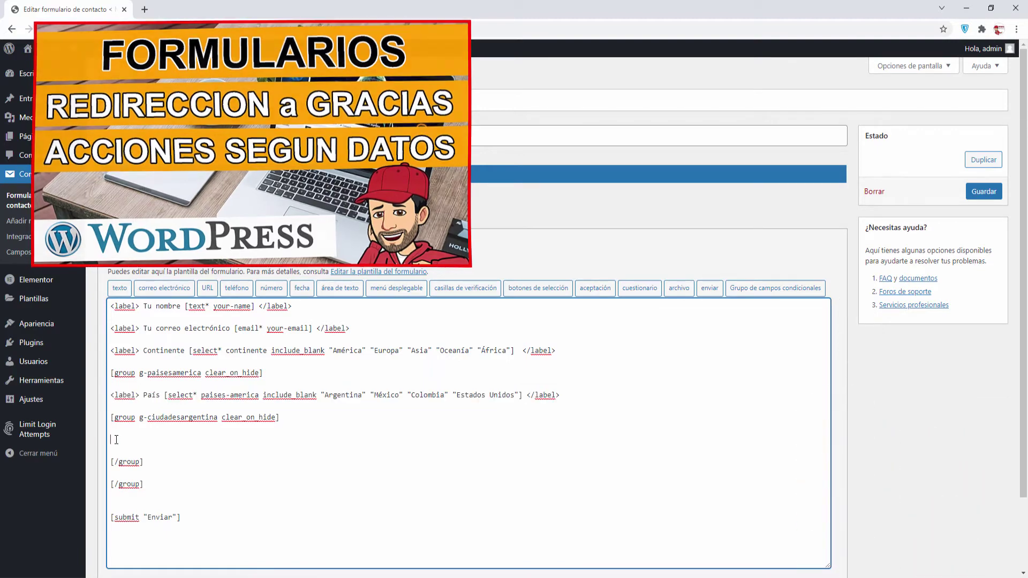
key("ctrl+v")
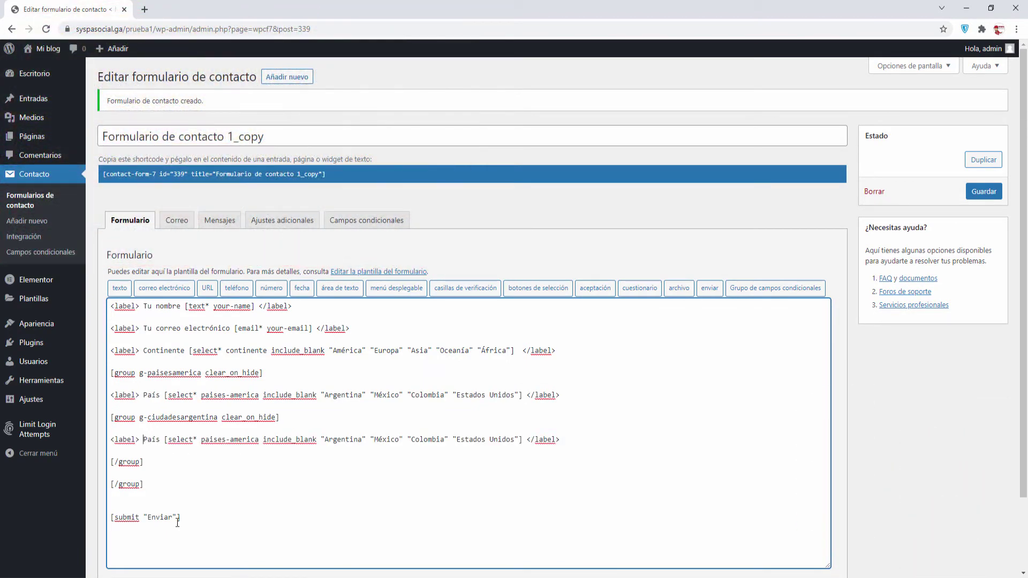
key("Delete")
key("Delete")
key("Delete")
key("Delete")
type("Ciuda")
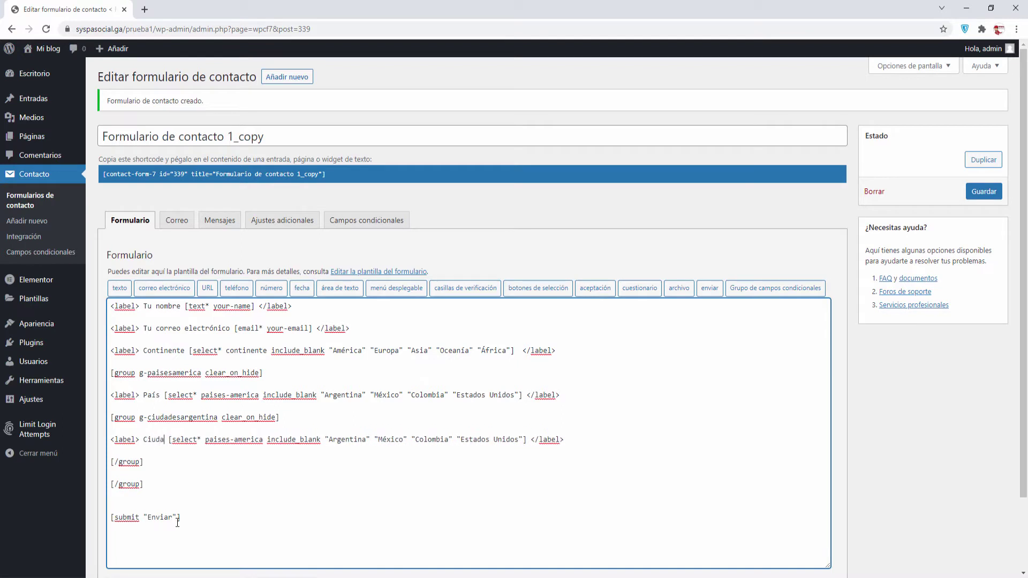
type("dew")
key("shift+Right")
key("shift+Right")
key("shift+Right")
key("shift+Right")
key("shift+Right")
key("shift+Right")
key("shift+Right")
key("shift+Right")
key("shift+Right")
key("shift+Right")
key("shift+Right")
key("shift+Right")
key("shift+Right")
key("shift+Right")
key("shift+Right")
key("shift+Right")
key("shift+Right")
key("shift+Right")
key("shift+Right")
key("shift+Right")
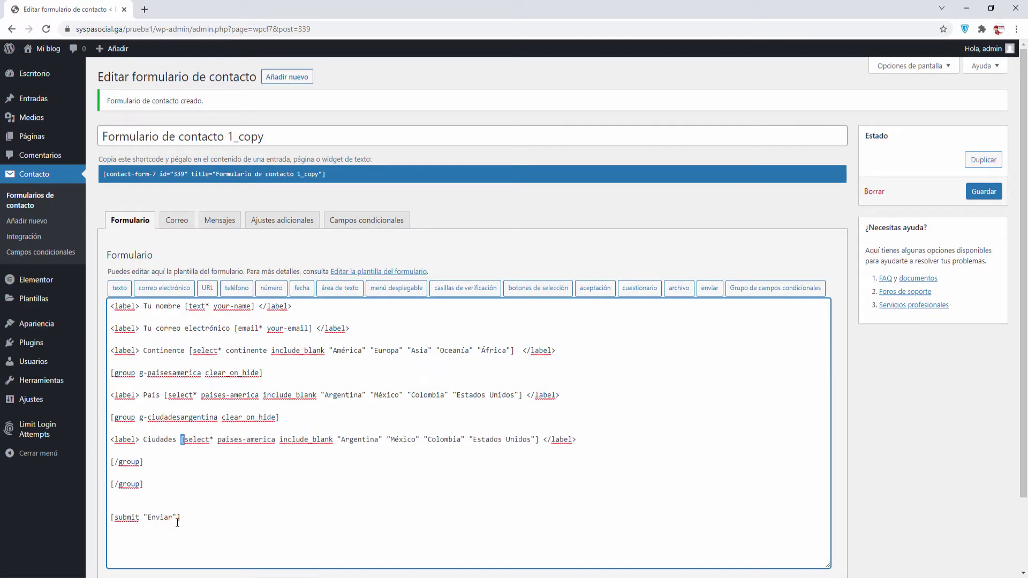
key("shift+Right")
key("shift+Right")
key("shift+Right")
key("shift+Right")
key("shift+Right")
key("shift+Right")
key("shift+Right")
key("shift+Right")
key("shift+Right")
key("shift+Right")
key("shift+Right")
key("shift+Right")
key("shift+Right")
key("shift+Right")
key("shift+Right")
key("shift+Right")
key("shift+Right")
key("shift+Right")
key("shift+Right")
key("shift+Right")
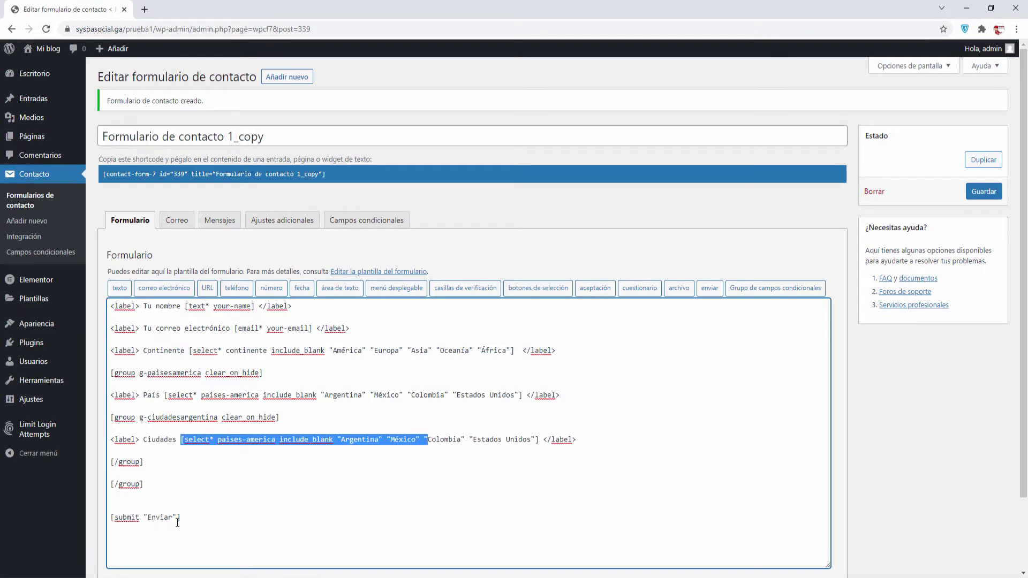
key("BackSpace")
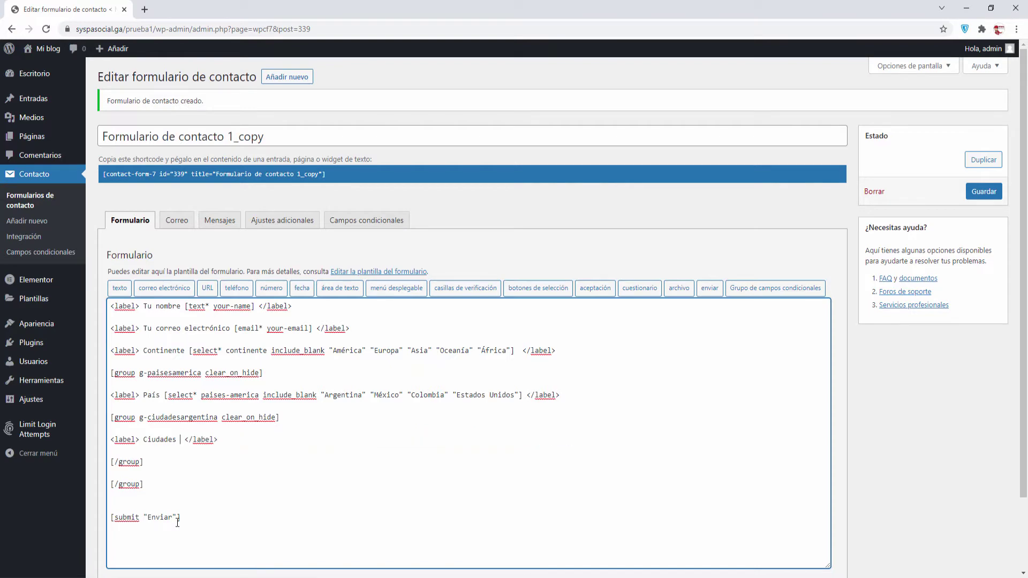
Name a new dropdown field ciudades-argentina and clear out its old country options
left_click(408, 289)
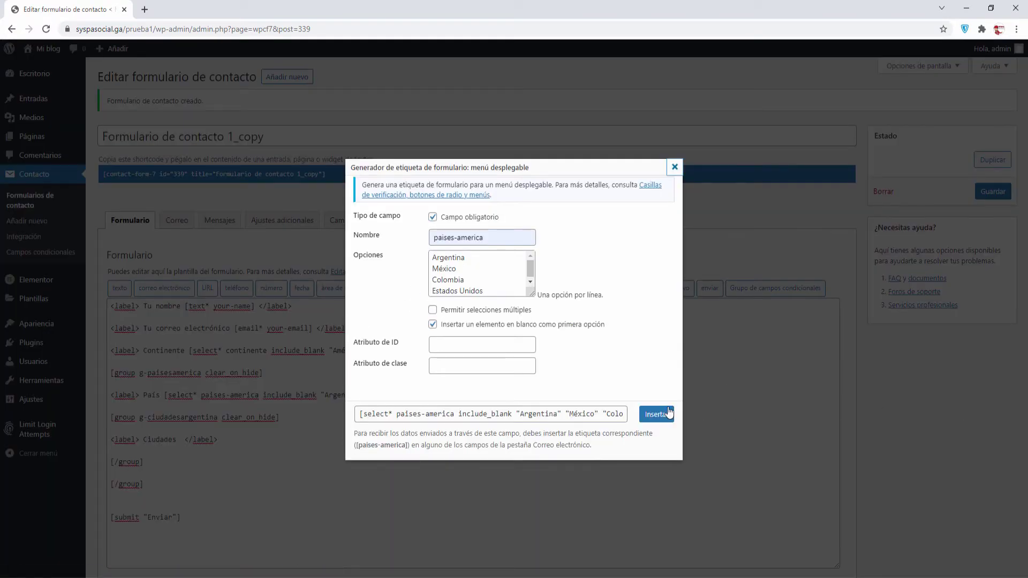
triple_click(482, 237)
type("ciudad")
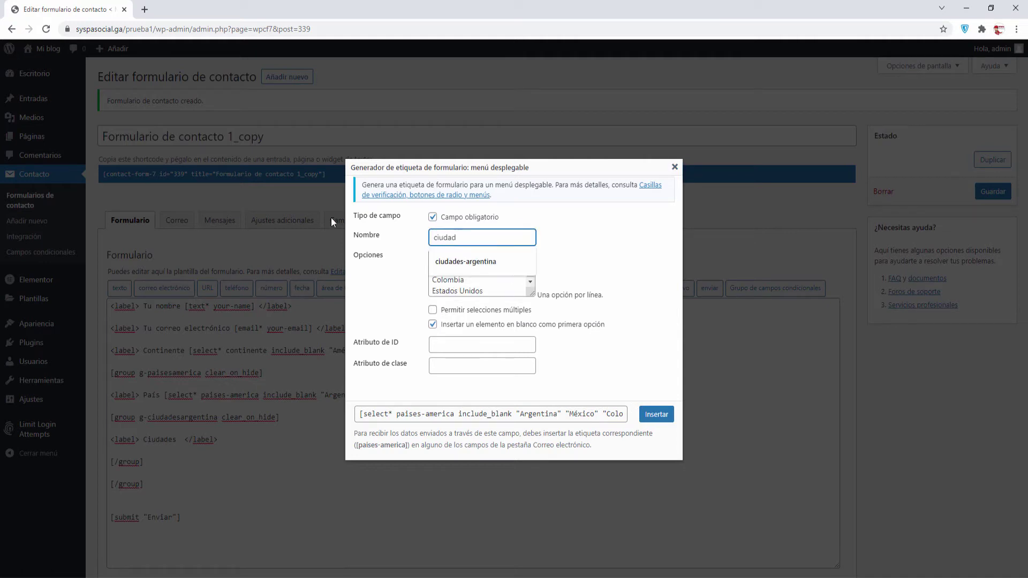
left_click(434, 256)
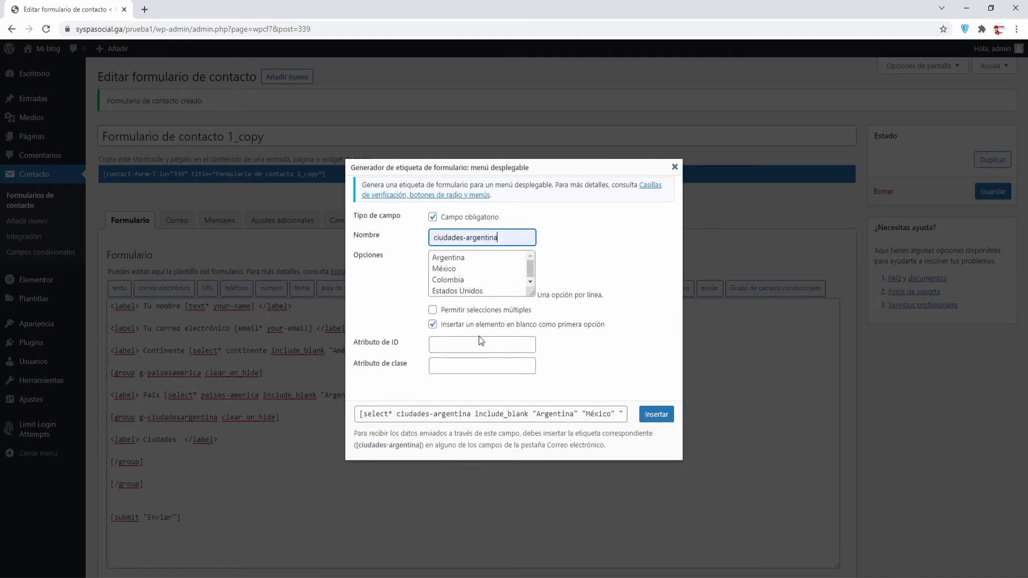
left_click(430, 257)
double_click(429, 257)
key("ctrl+a")
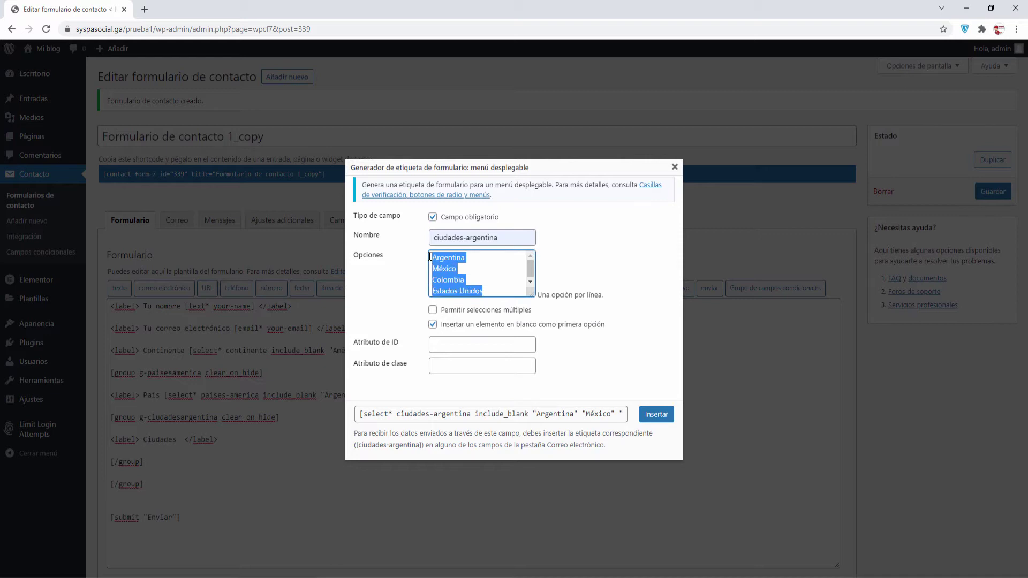
key("BackSpace")
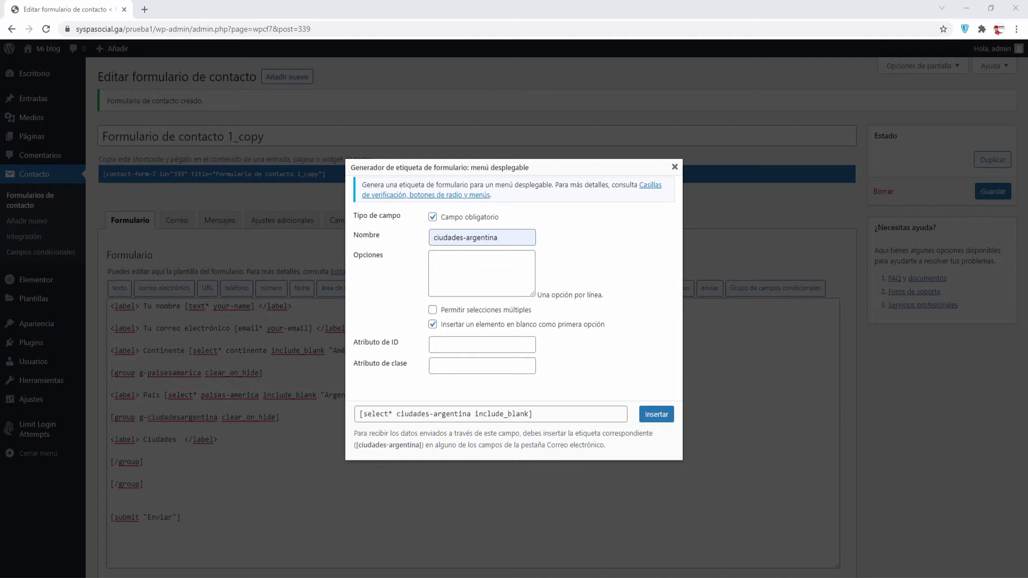
Paste Buenos Aires, Cordoba and Santa Fe as options and insert the dropdown on the Ciudades line
left_click(432, 271)
right_click(430, 258)
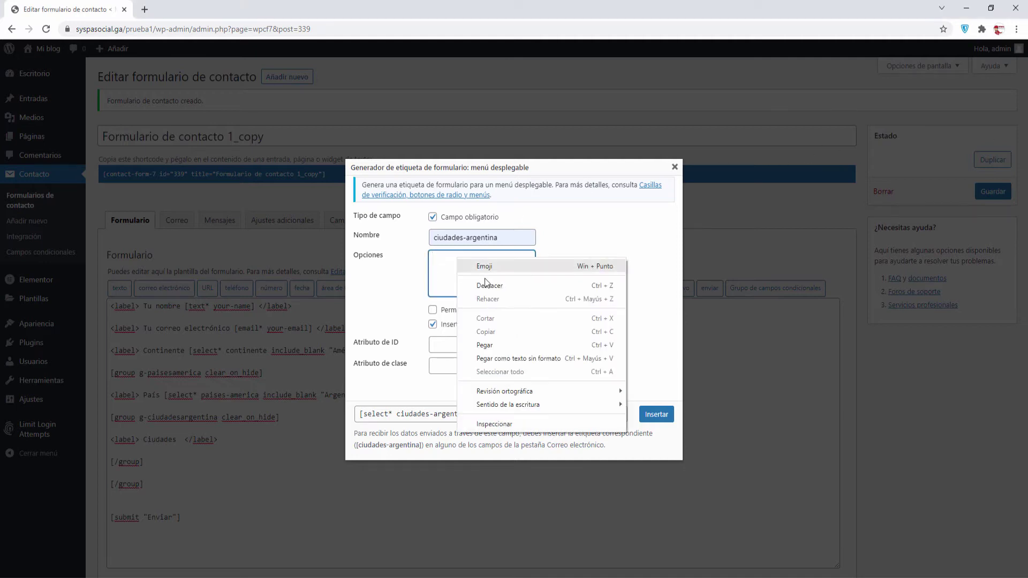
left_click(491, 343)
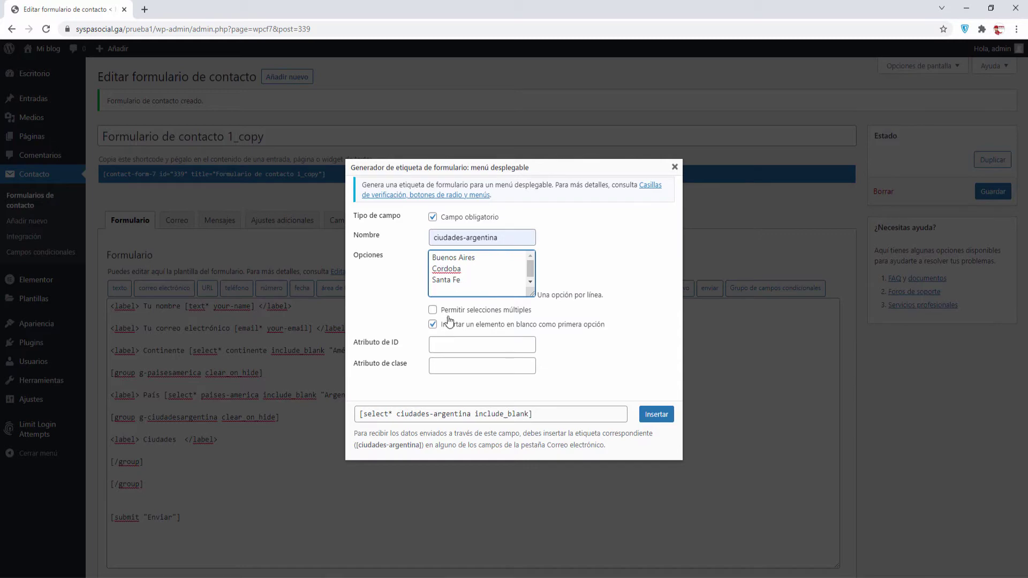
left_click(656, 414)
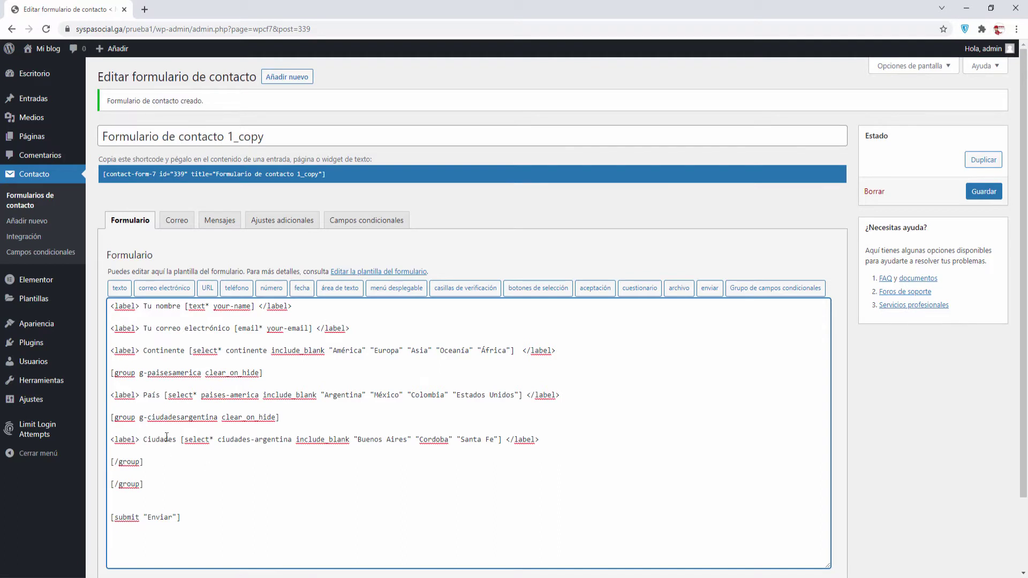
key("alt+Tab")
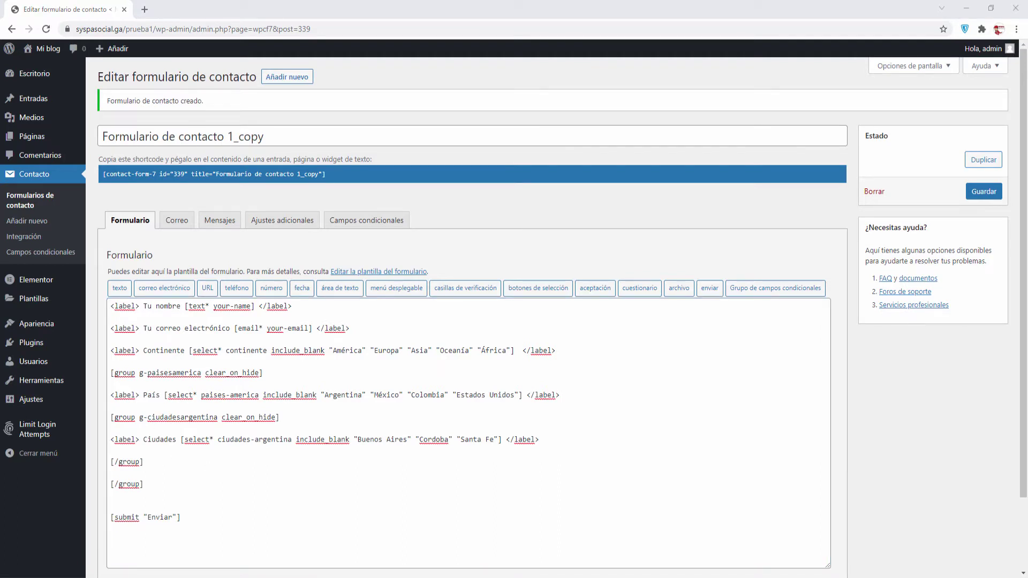
Review the Continente, País and Ciudades group lines, then add blank lines after the first [/group]
left_click_drag(110, 351, 572, 352)
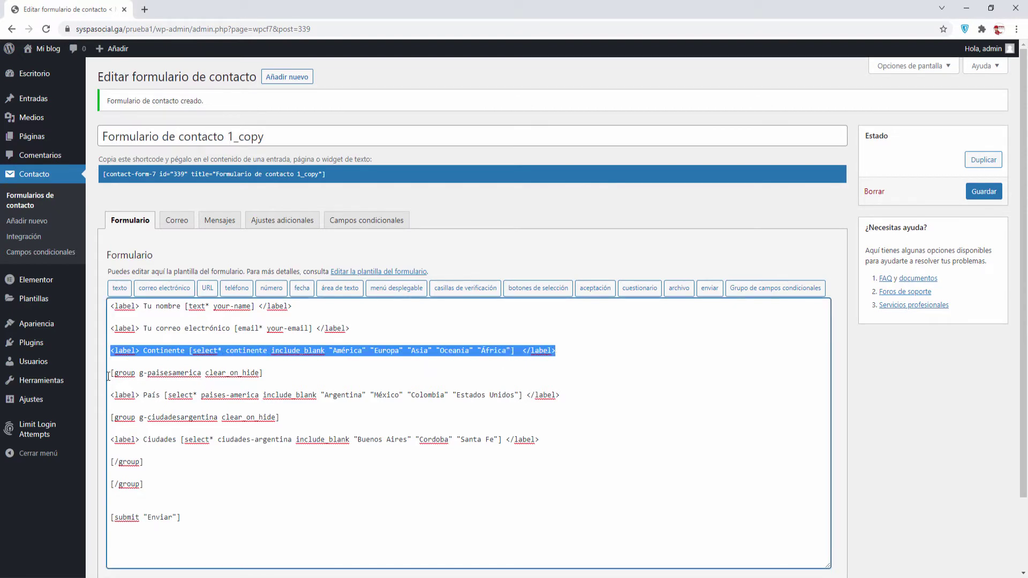
left_click_drag(111, 374, 279, 375)
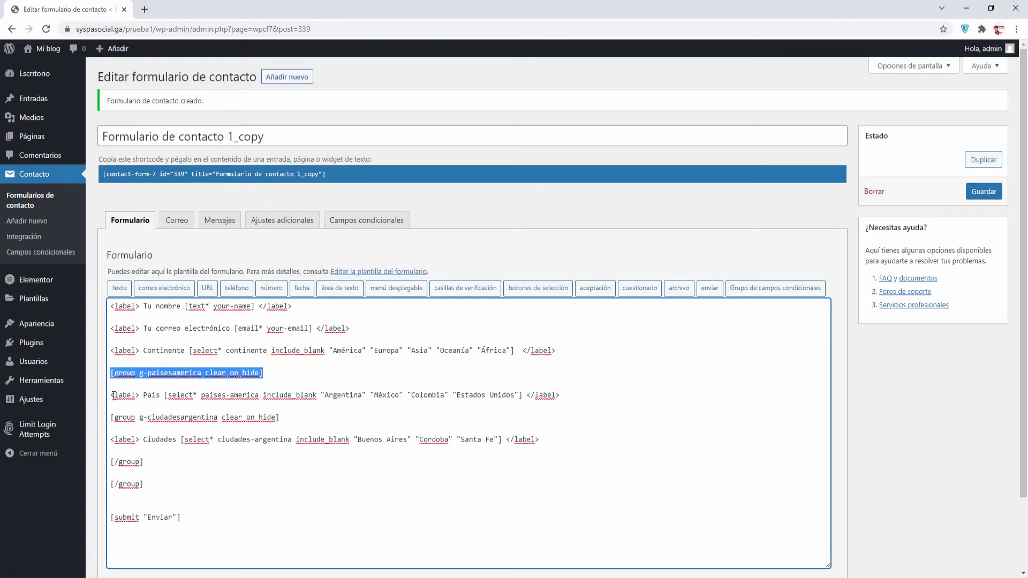
left_click_drag(111, 395, 573, 400)
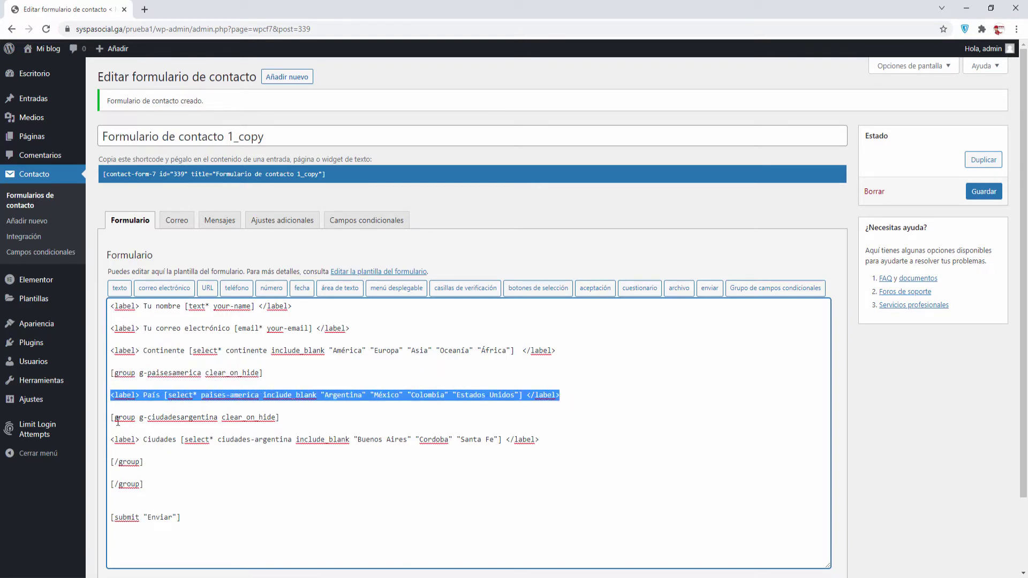
left_click_drag(112, 419, 278, 418)
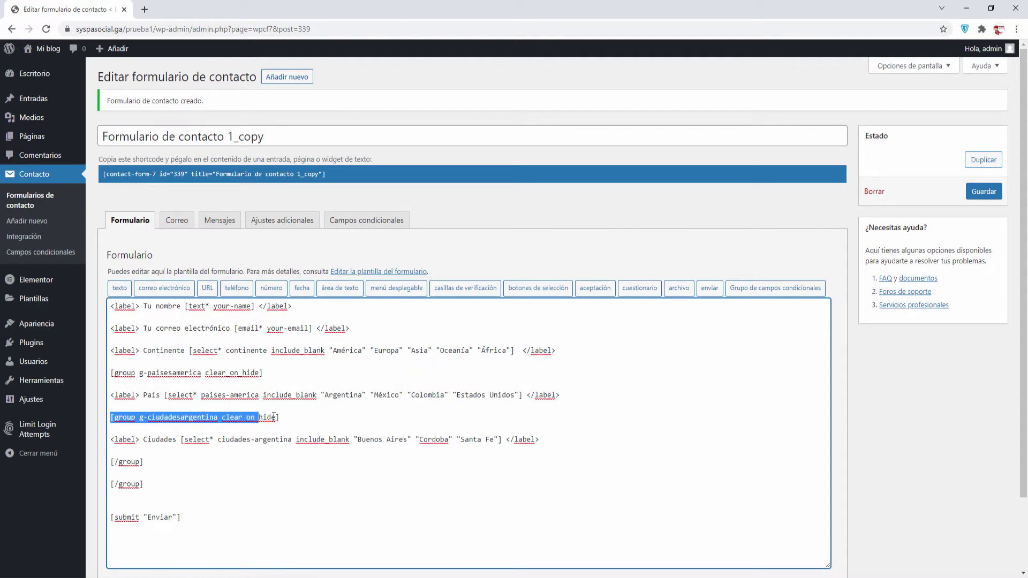
left_click(182, 449)
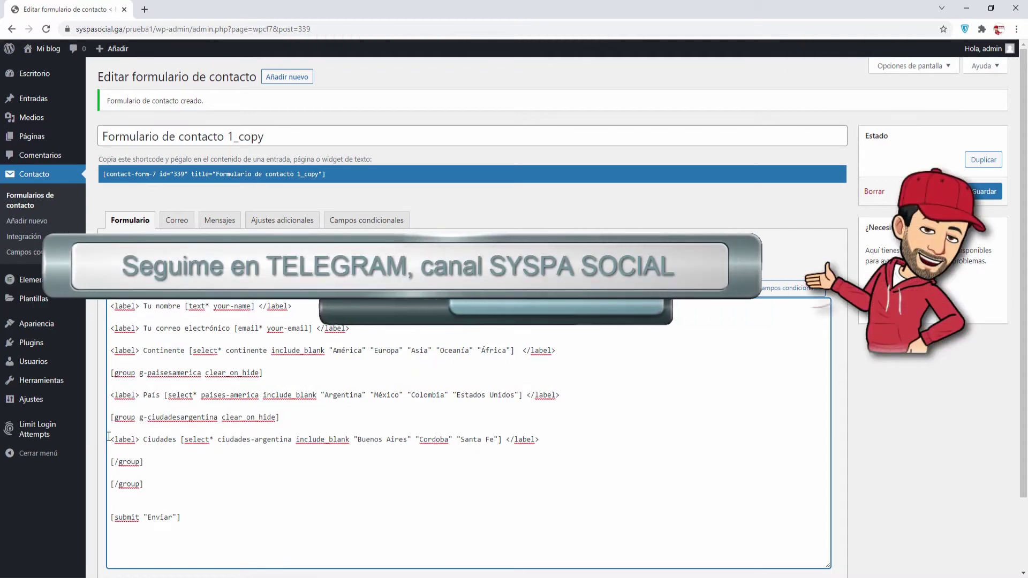
left_click_drag(111, 439, 539, 440)
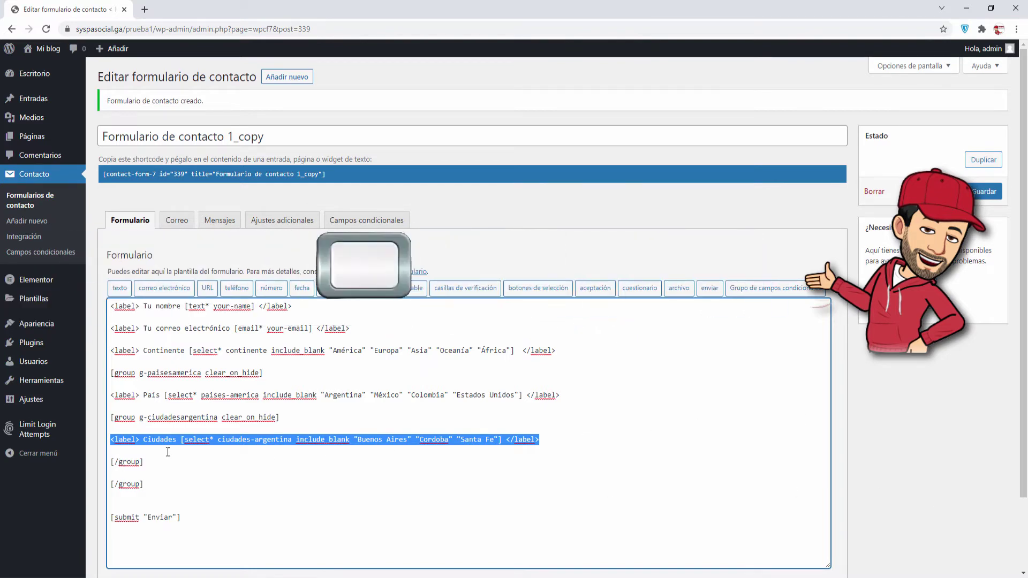
left_click(150, 463)
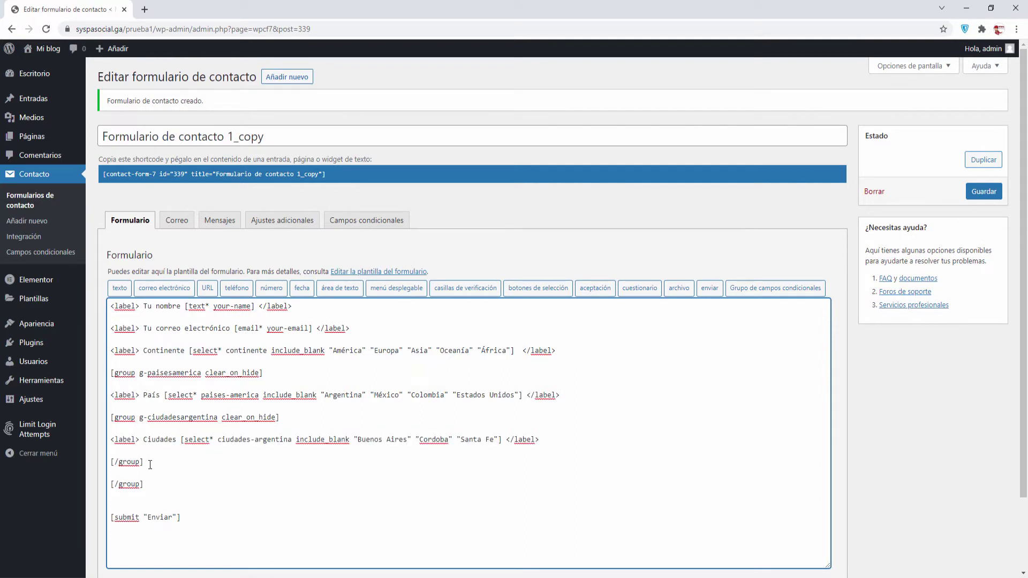
key("Return")
key("Return")
key("Return")
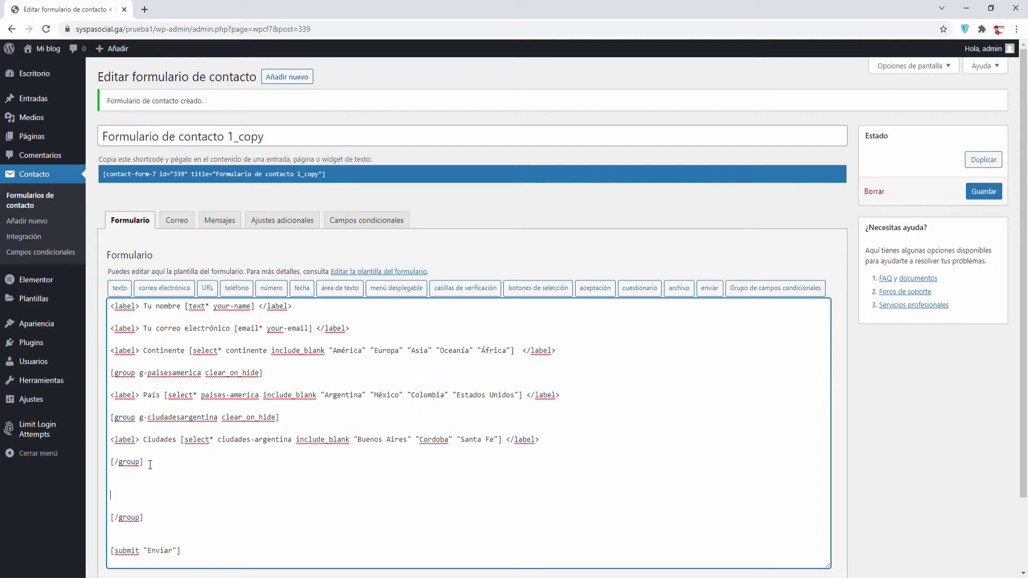
Insert a g-ciudadesmexico conditional group with its closing tag on its own line
left_click(739, 290)
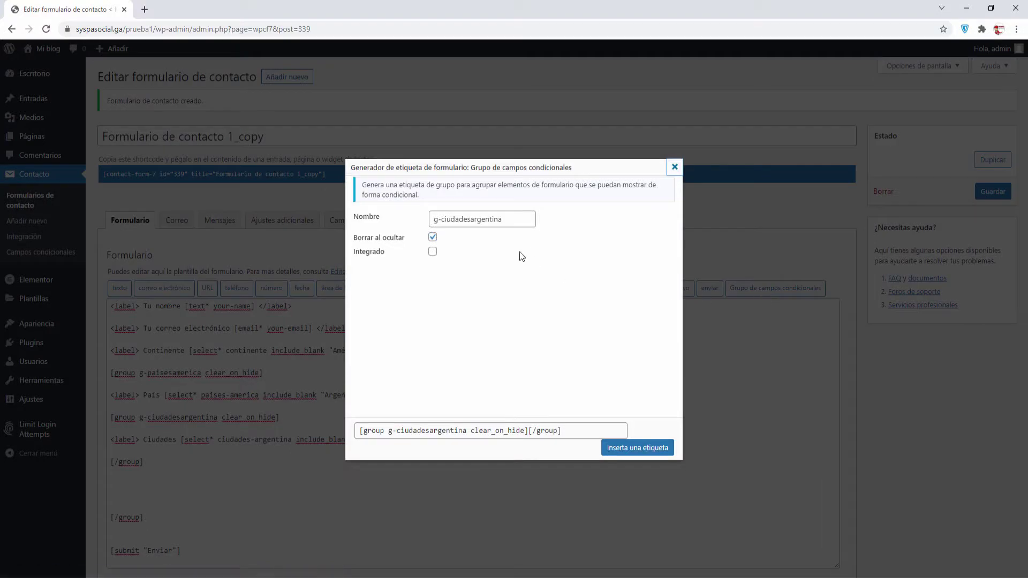
left_click_drag(512, 218, 470, 219)
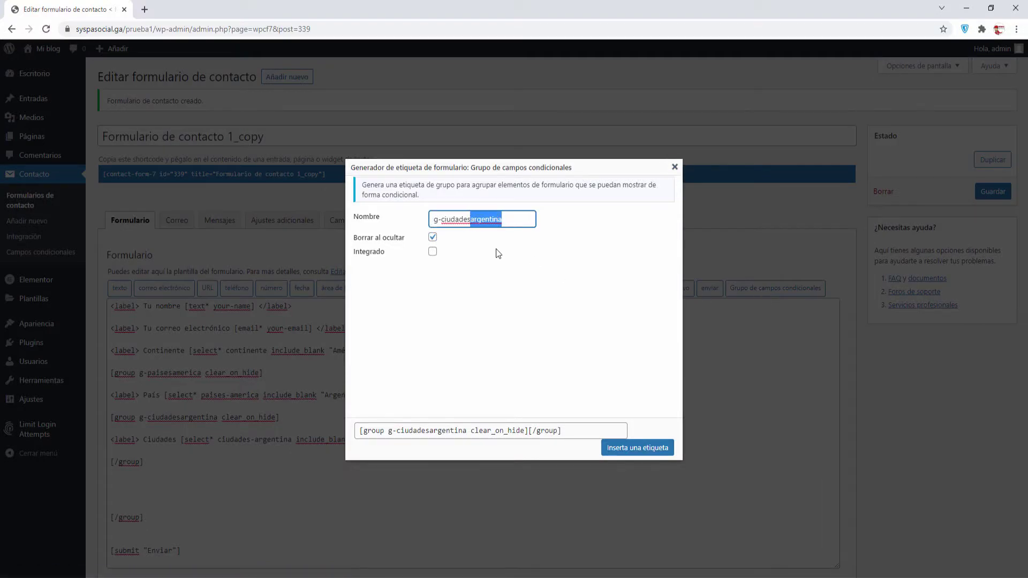
type("mexico")
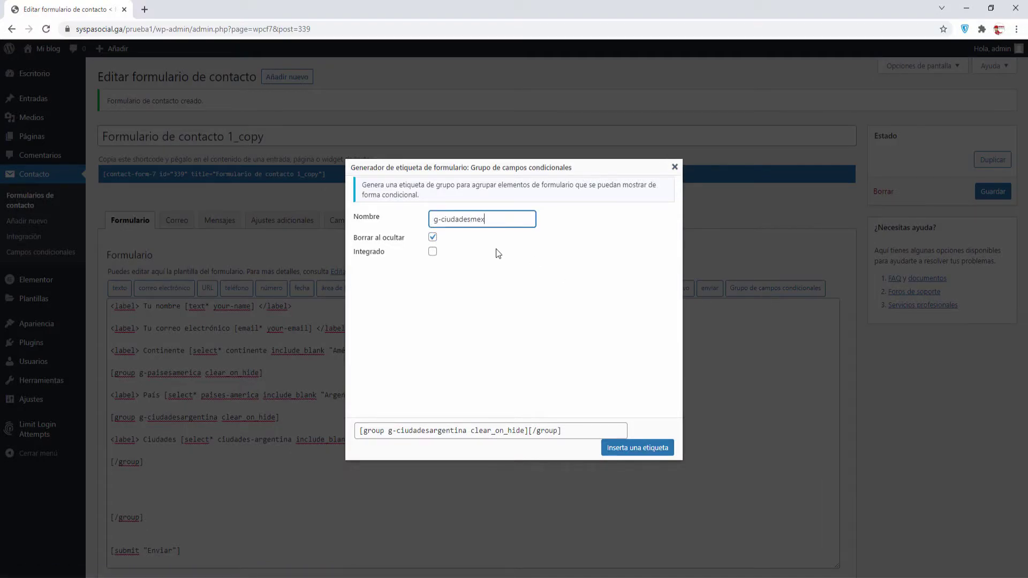
left_click(621, 451)
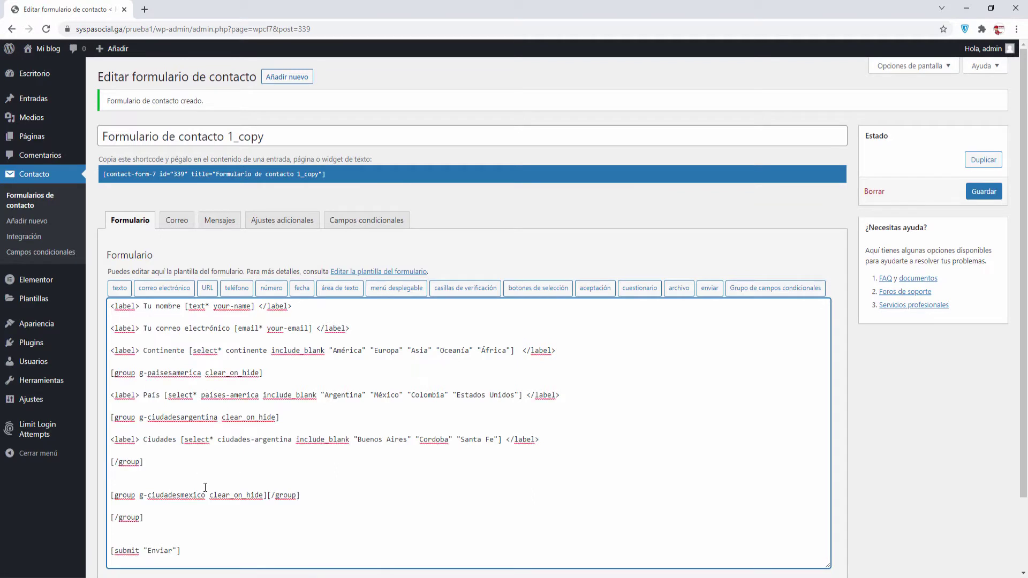
key("Down")
key("Delete")
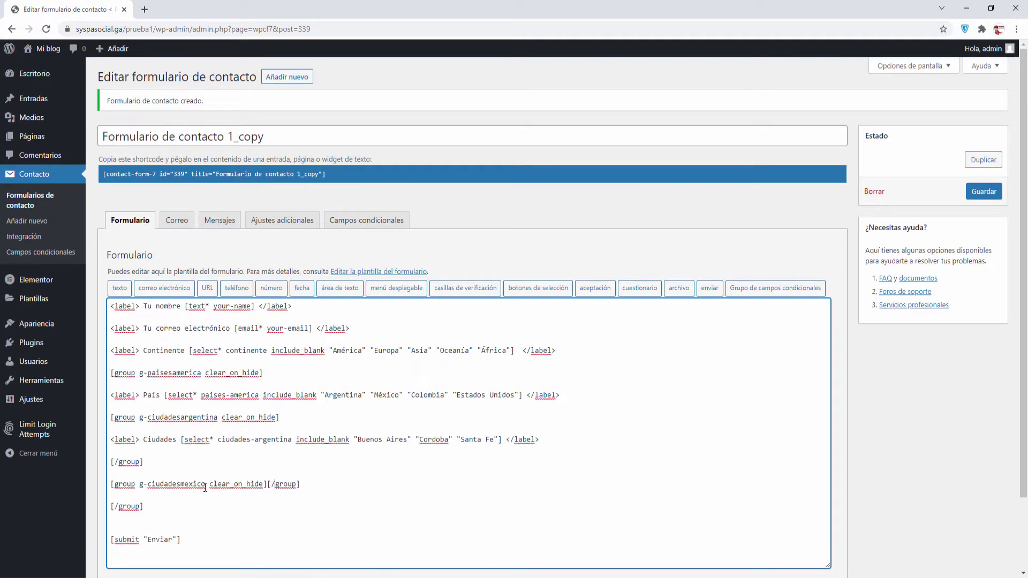
key("Return")
key("Return")
key("Return")
key("Up")
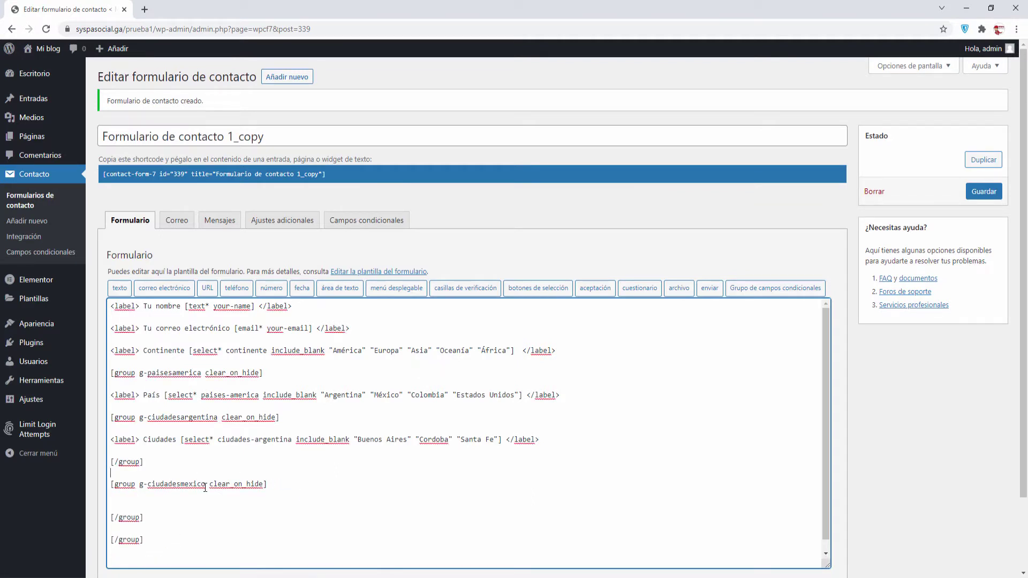
Paste a copy of the Ciudades line into g-ciudadesmexico and delete its Argentine city dropdown
key("shift+End")
key("ctrl+c")
key("Down")
key("ctrl+v")
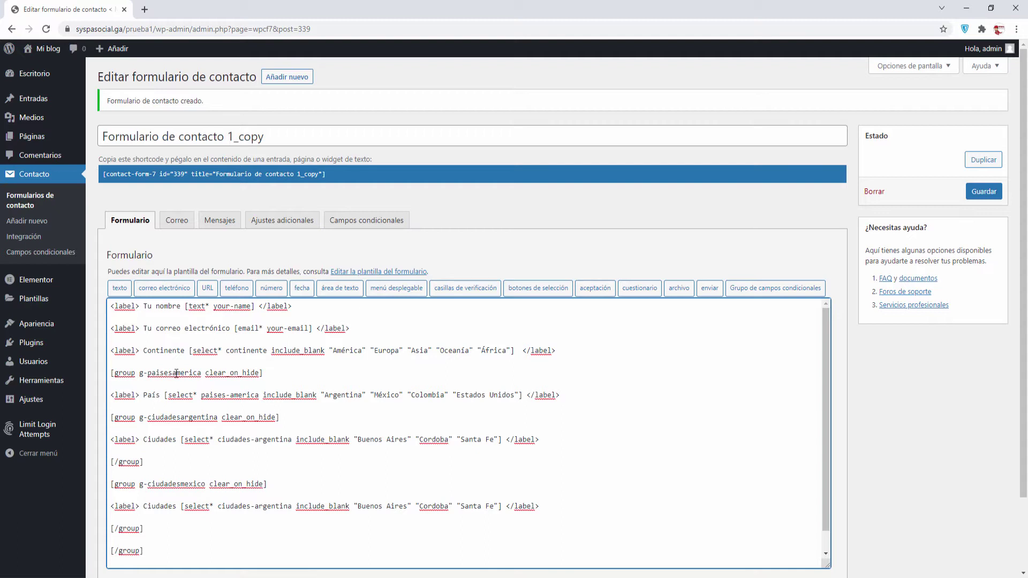
double_click(161, 350)
double_click(154, 395)
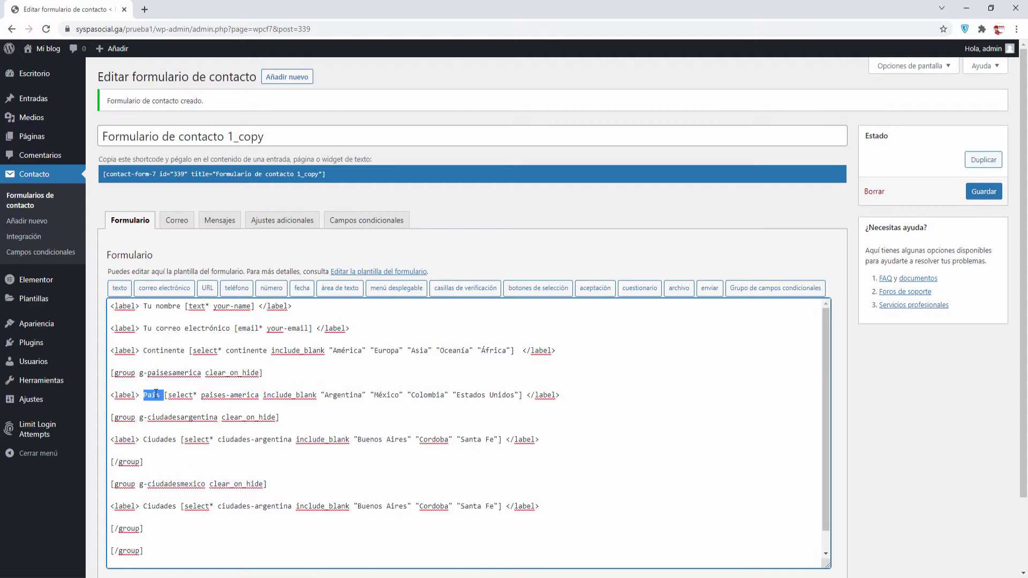
double_click(161, 439)
double_click(162, 506)
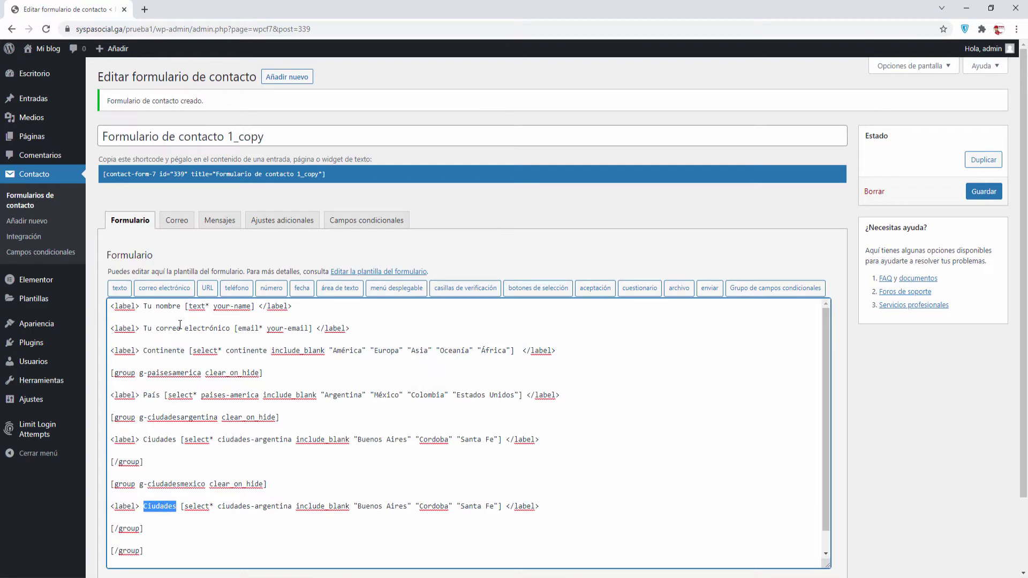
left_click(186, 507)
key("Left")
key("shift+End")
key("shift+Left")
key("shift+Left")
key("shift+Left")
key("shift+Left")
key("shift+Left")
key("shift+Left")
key("shift+Left")
key("shift+Left")
key("shift+Left")
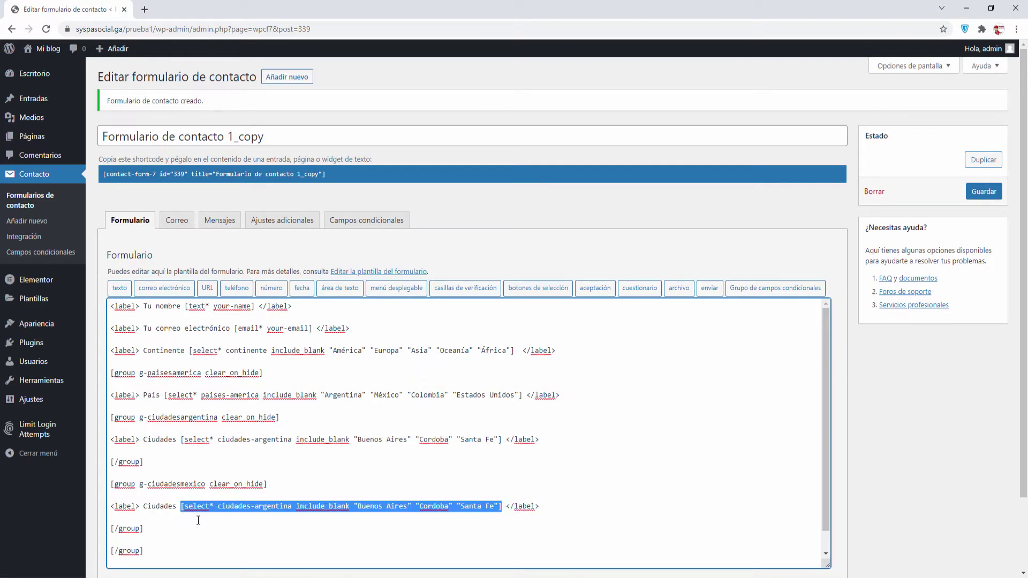
key("Delete")
Create a ciudades-mexico dropdown with Campeche, Cuernavaca and La Paz and insert it on the Ciudades line
left_click(407, 287)
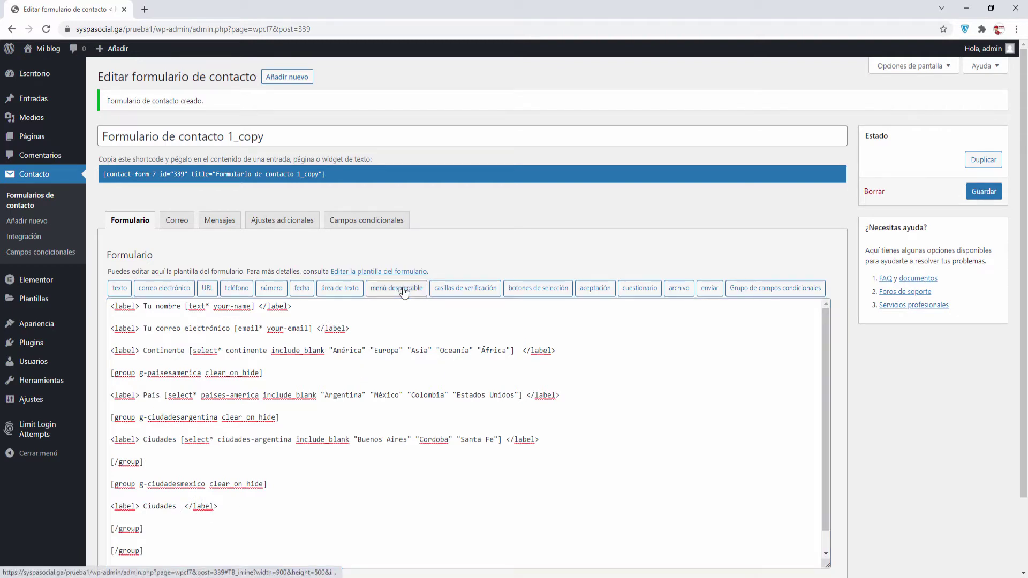
left_click_drag(503, 243, 467, 243)
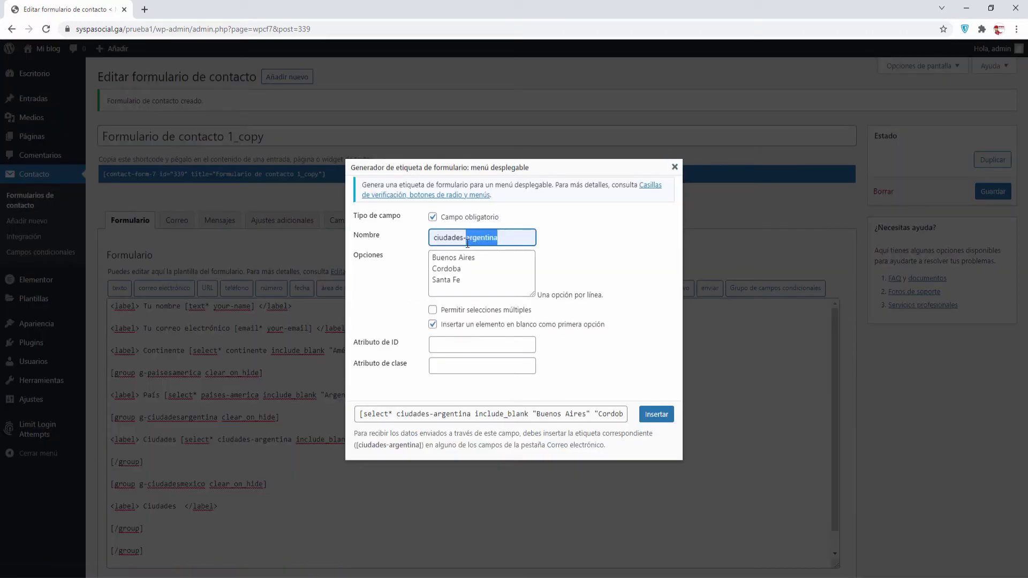
type("mexico")
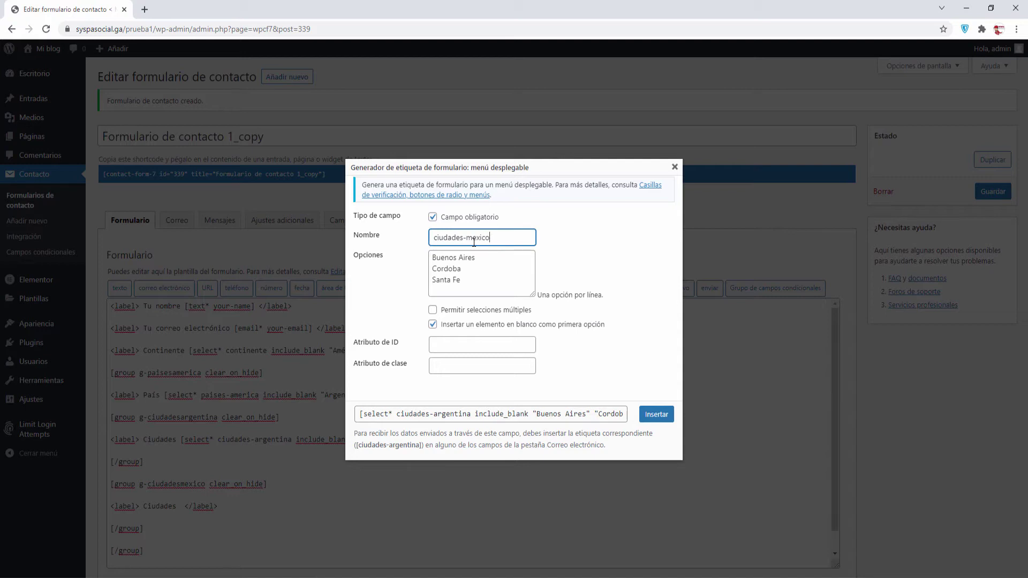
left_click_drag(470, 284, 407, 231)
key("BackSpace")
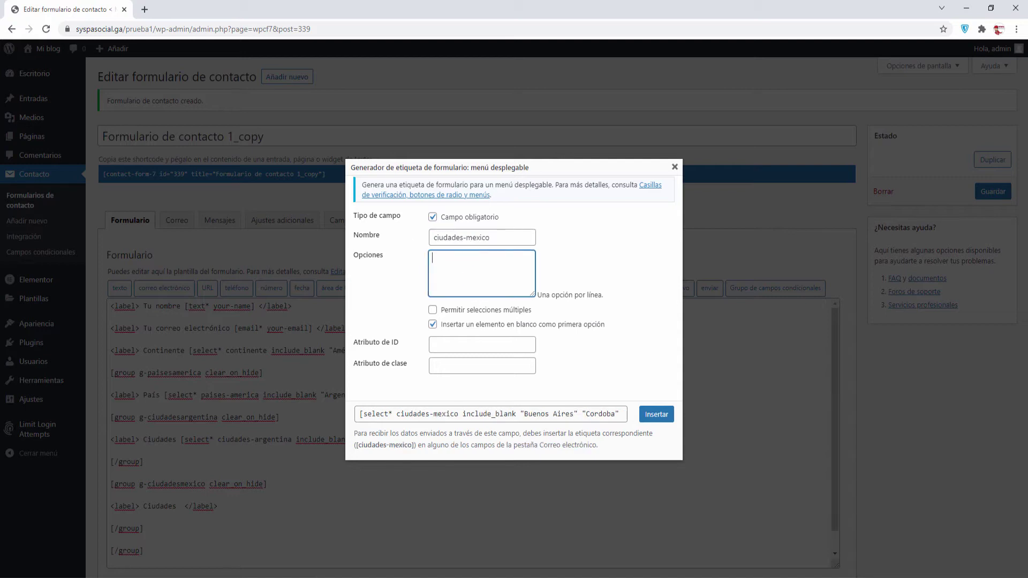
key("alt+Tab")
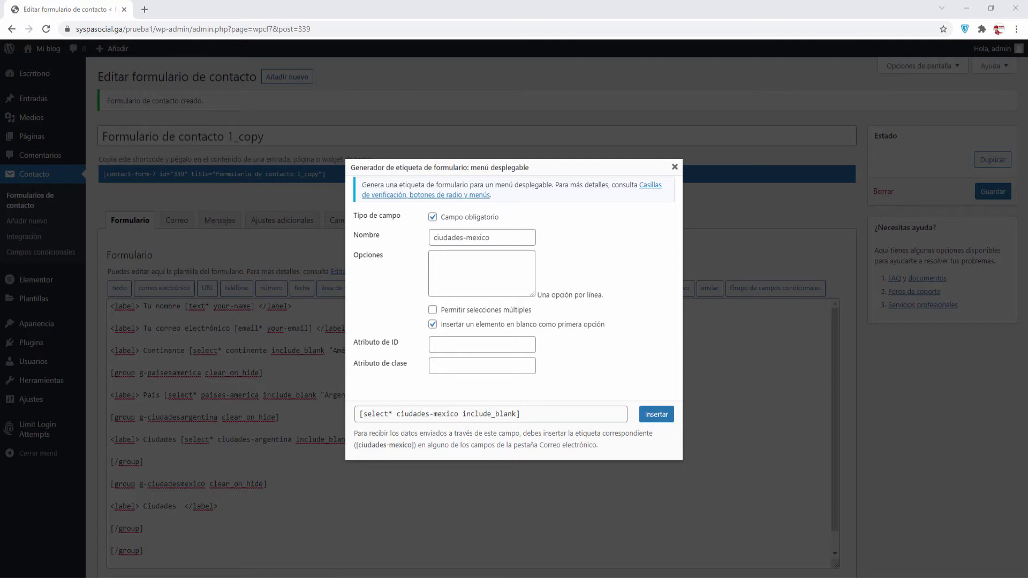
right_click(489, 262)
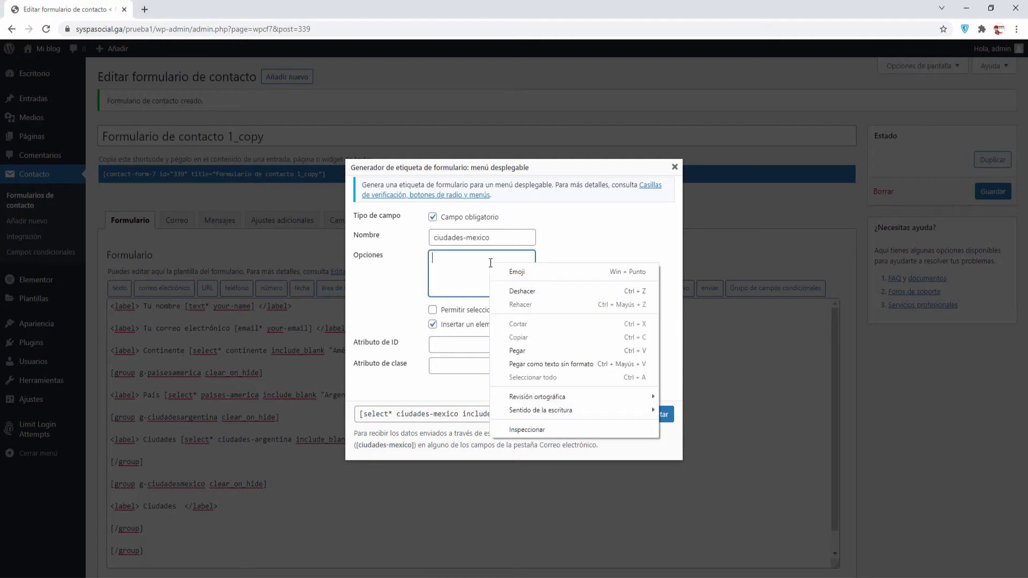
left_click(523, 348)
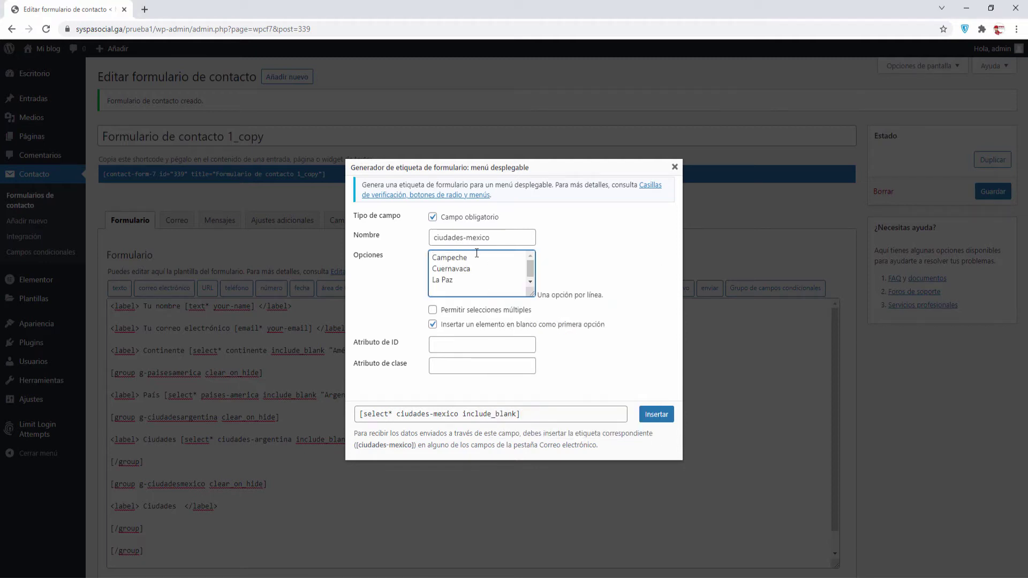
key("BackSpace")
left_click(651, 415)
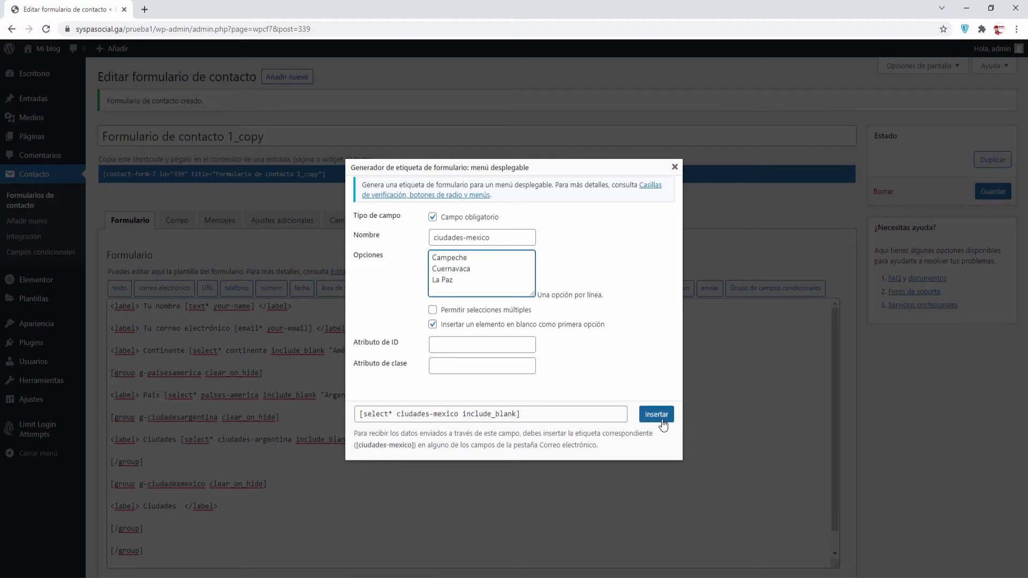
scroll(281, 449, "down", 1)
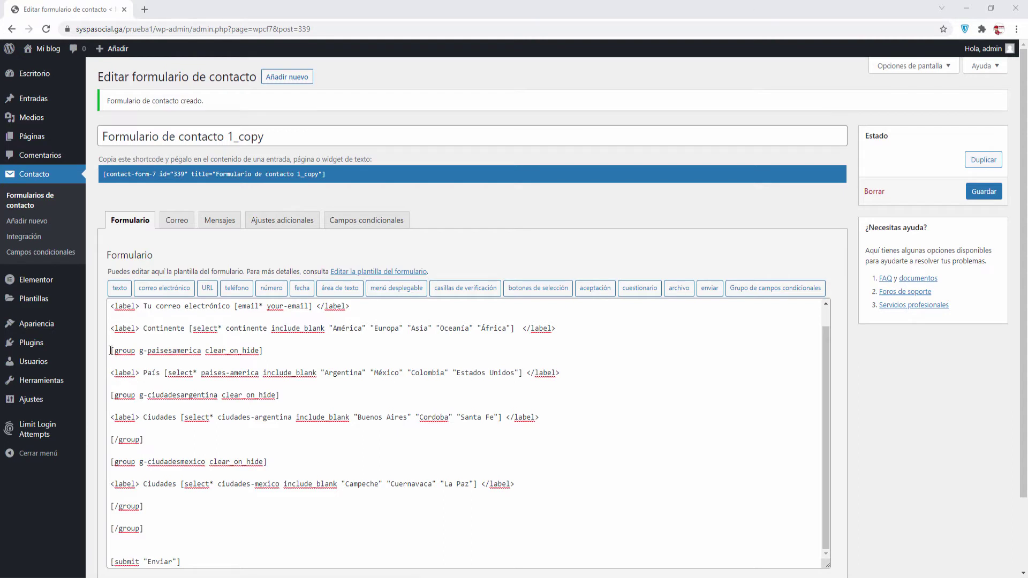
Add empty lines after the last closing group tag in the template
left_click_drag(111, 350, 184, 385)
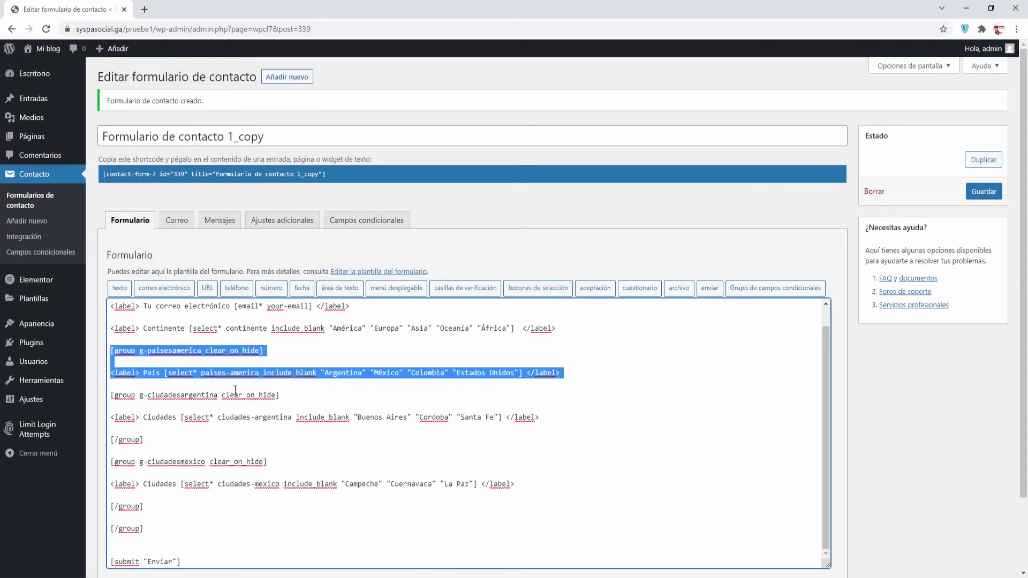
left_click_drag(250, 390, 573, 370)
left_click(149, 352)
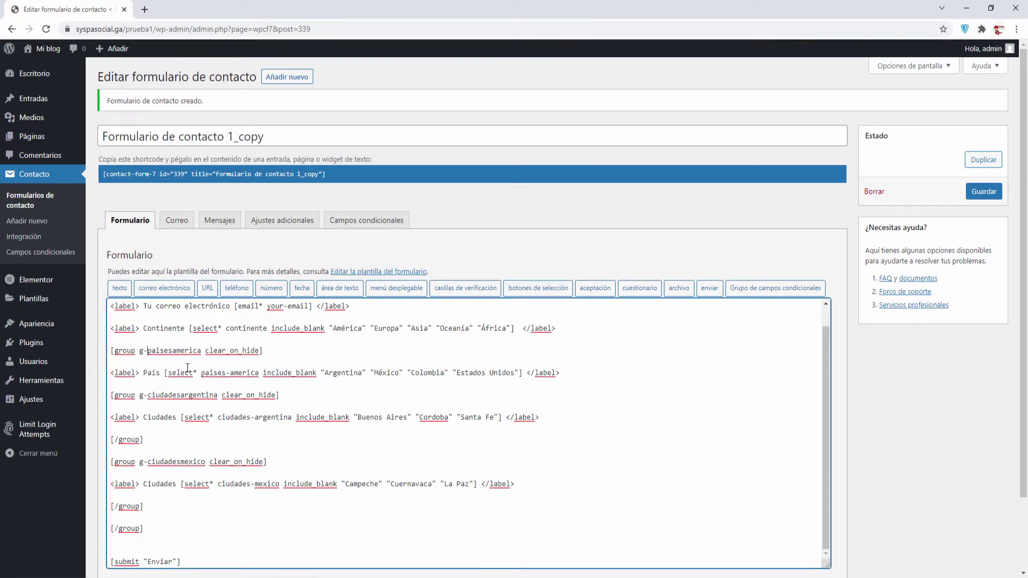
scroll(214, 407, "down", 1)
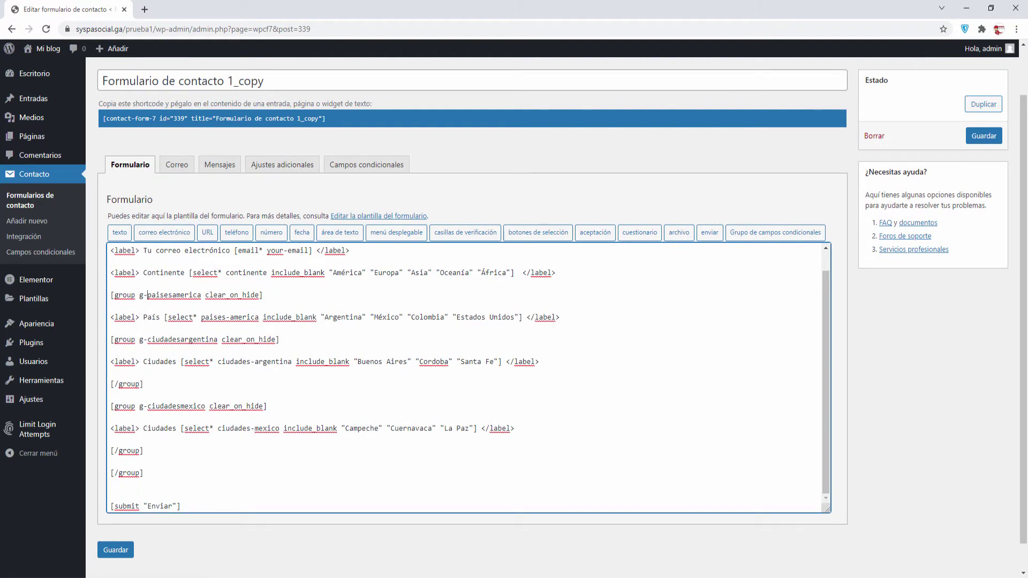
left_click(130, 487)
key("Return")
key("Return")
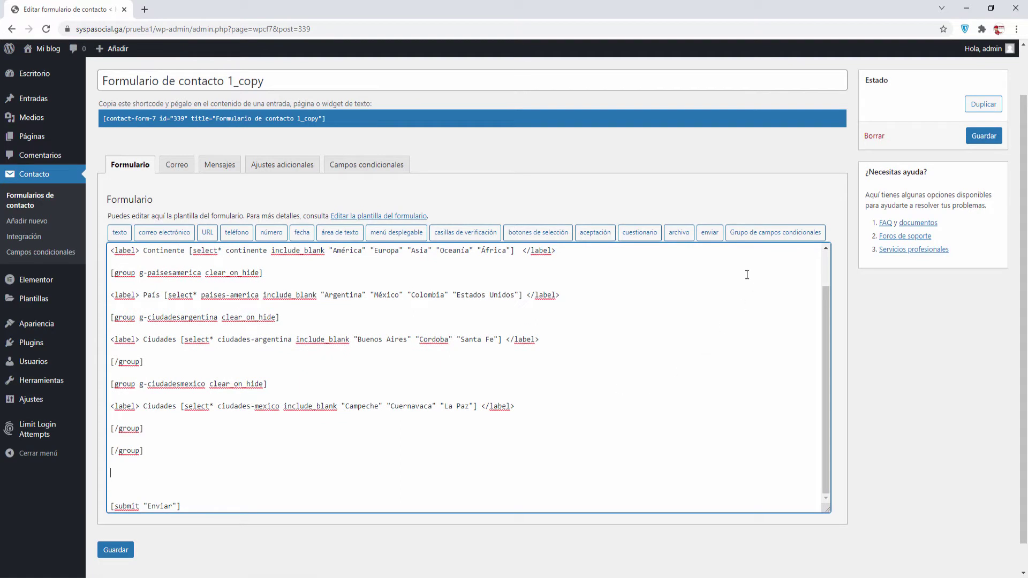
Insert a g-paiseseuropa conditional group and push its closing tag onto its own line
left_click(756, 232)
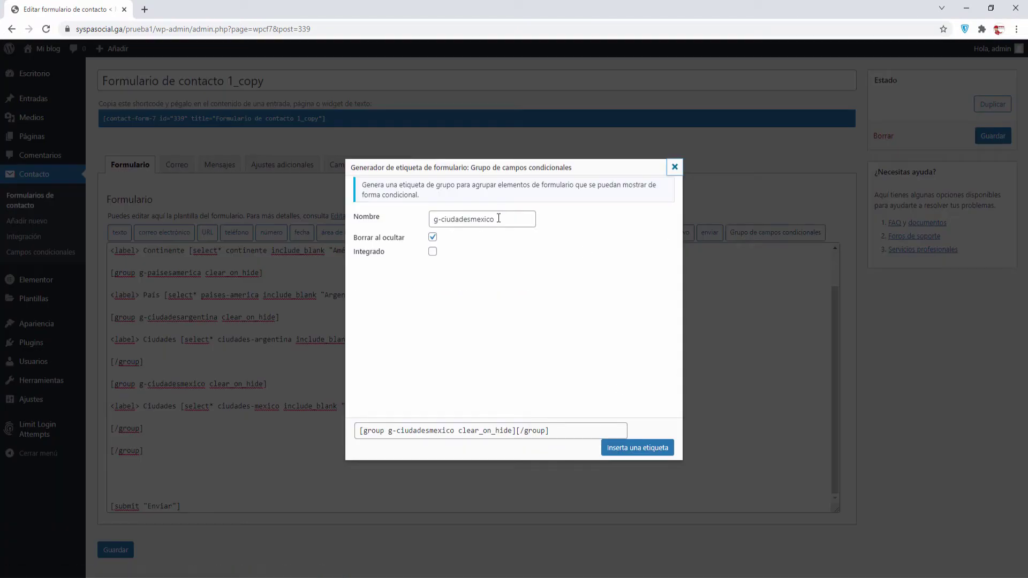
left_click_drag(498, 219, 440, 218)
type("g-paise")
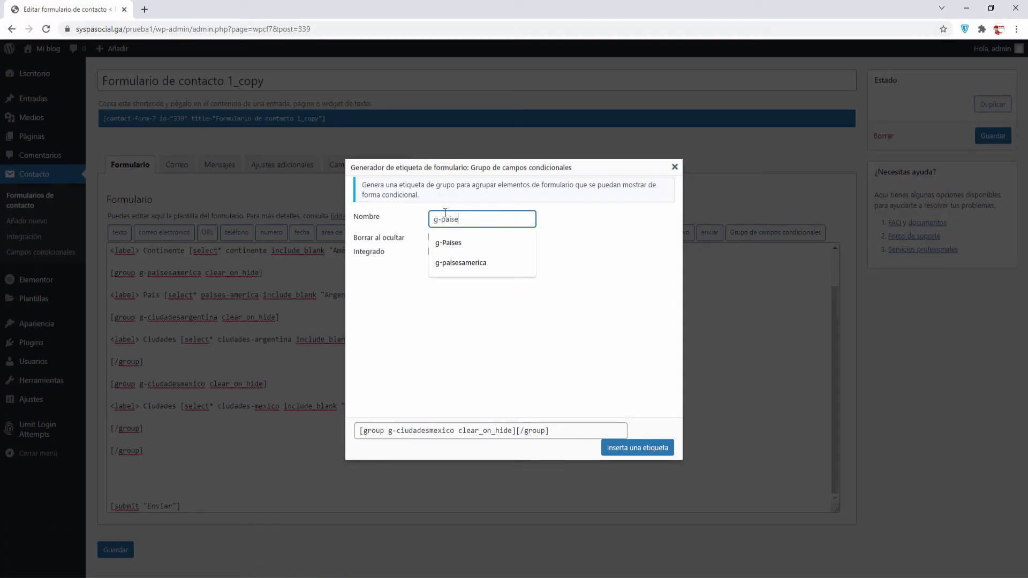
type("seuropa")
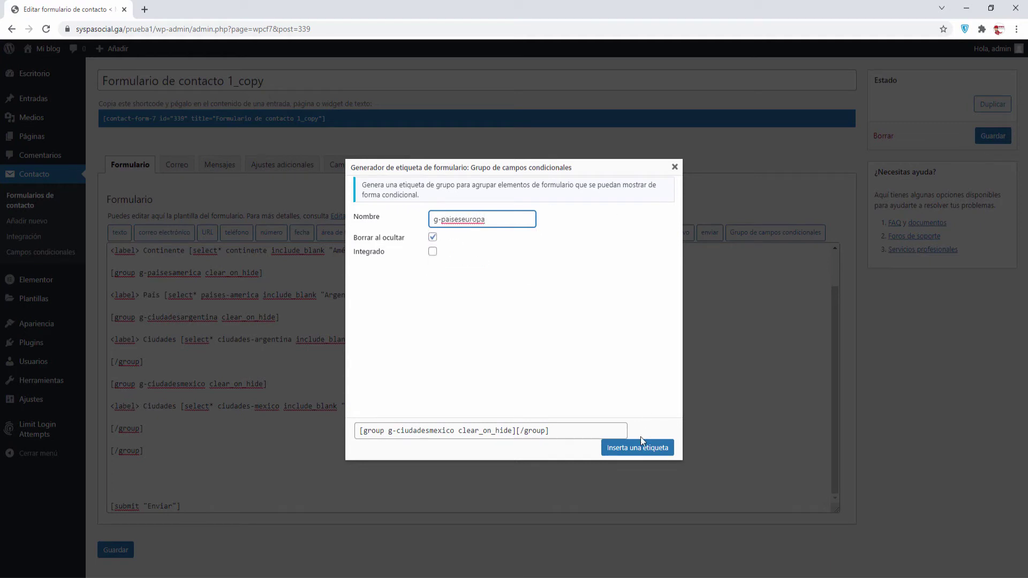
left_click(640, 445)
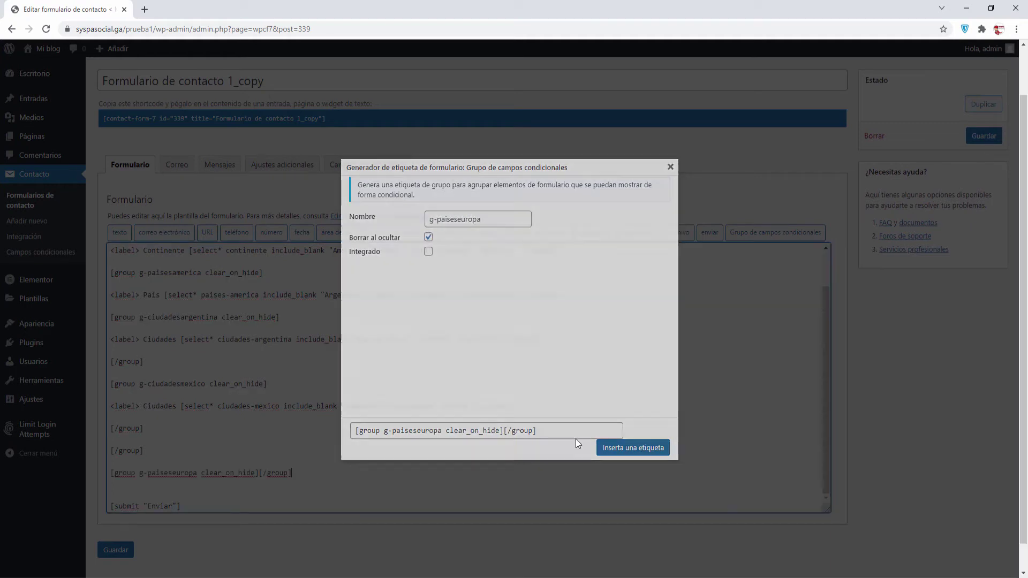
left_click_drag(144, 450, 111, 430)
left_click(111, 440)
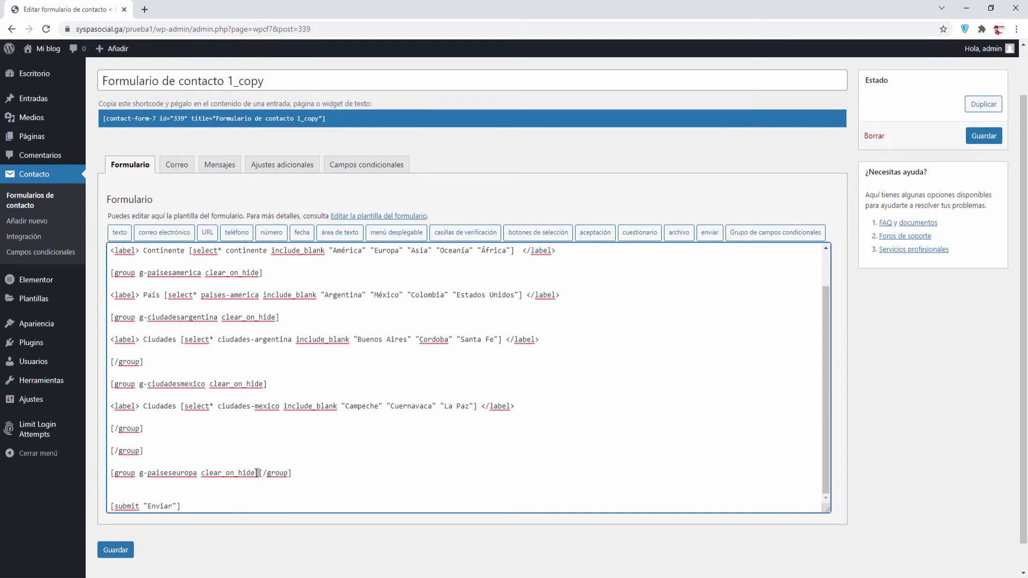
key("Return")
key("Return")
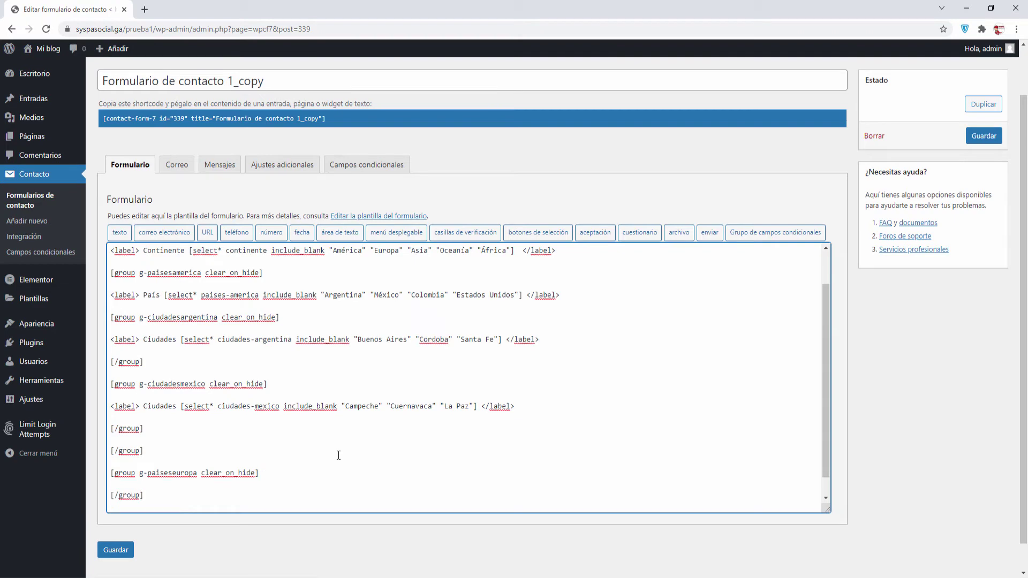
Paste a copy of the País line into the europa group and delete its America dropdown tag
key("Return")
key("Return")
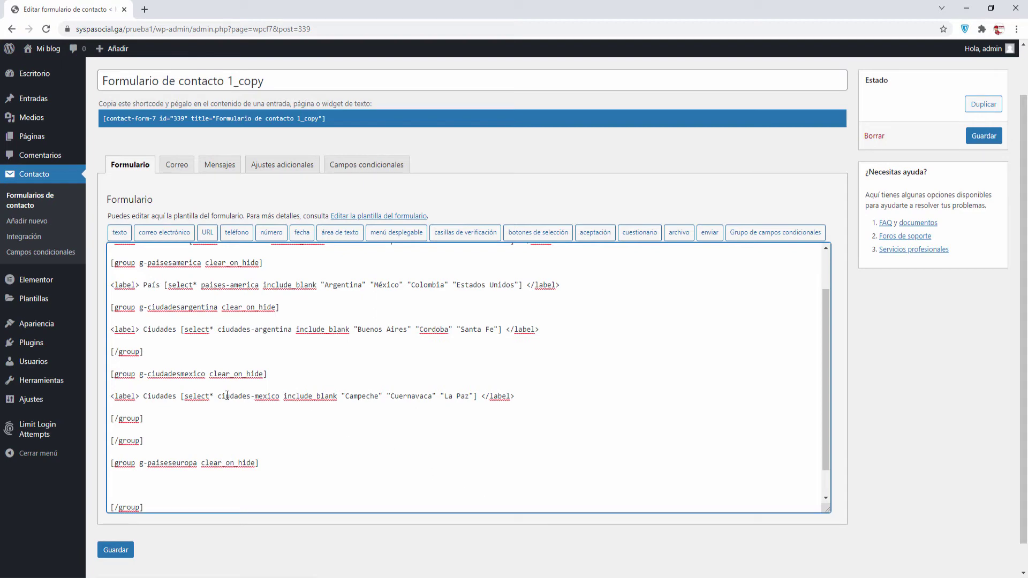
left_click_drag(109, 286, 576, 285)
key("ctrl+c")
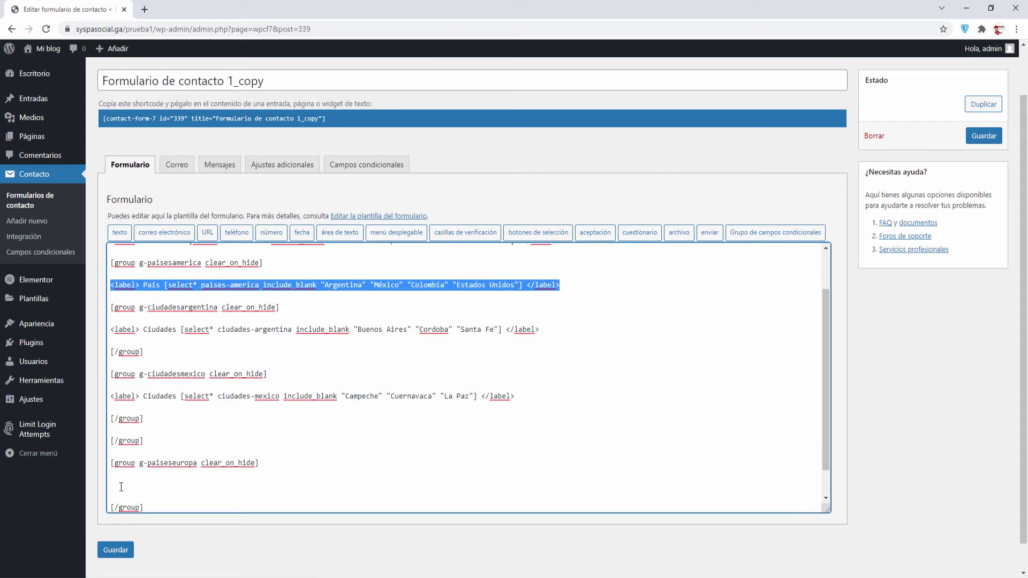
left_click(121, 487)
key("ctrl+v")
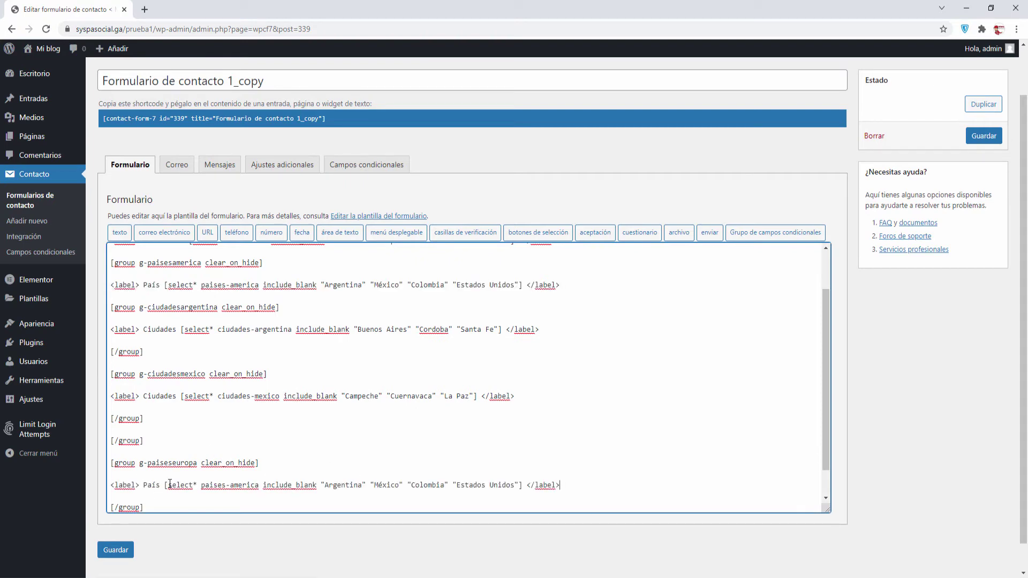
left_click_drag(164, 485, 522, 484)
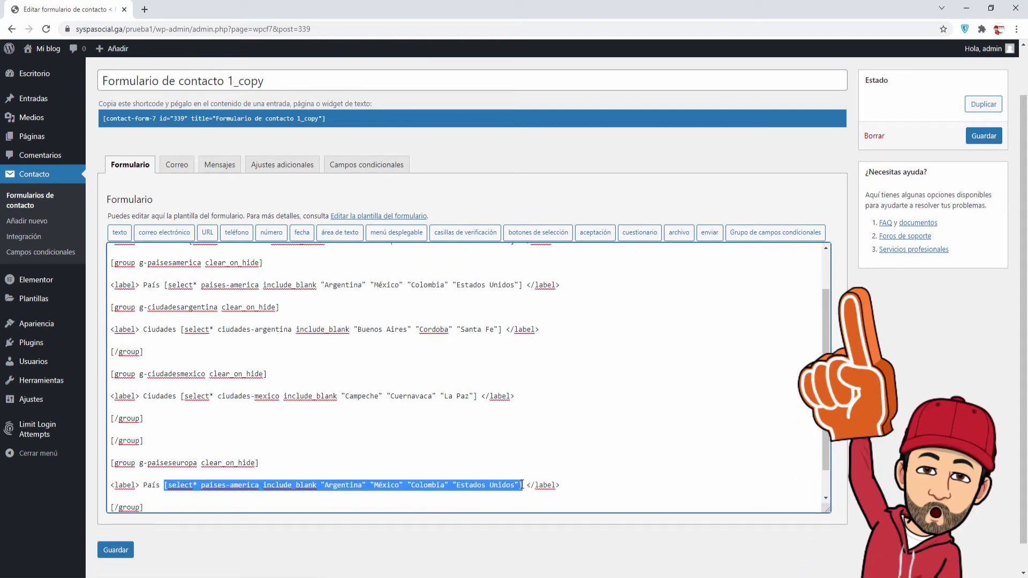
key("BackSpace")
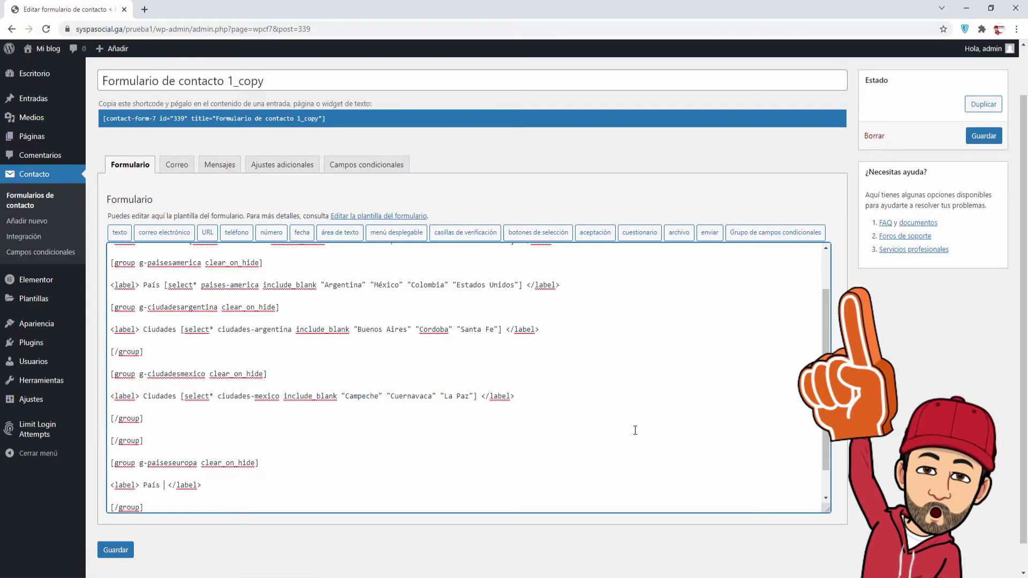
Name a new dropdown paises-europa and clear out its old city options
left_click(401, 234)
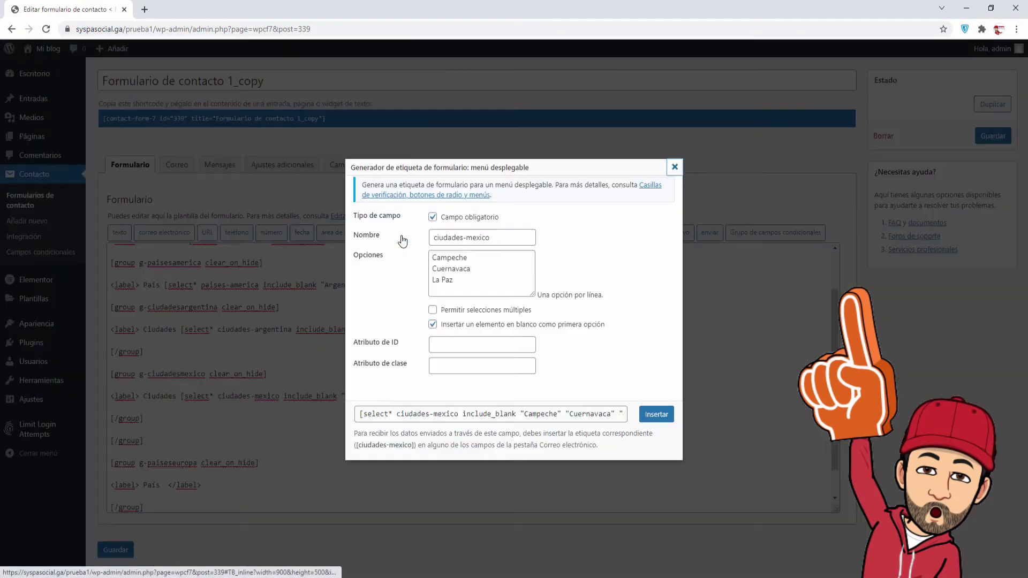
left_click(498, 237)
key("ctrl+a")
type("paise")
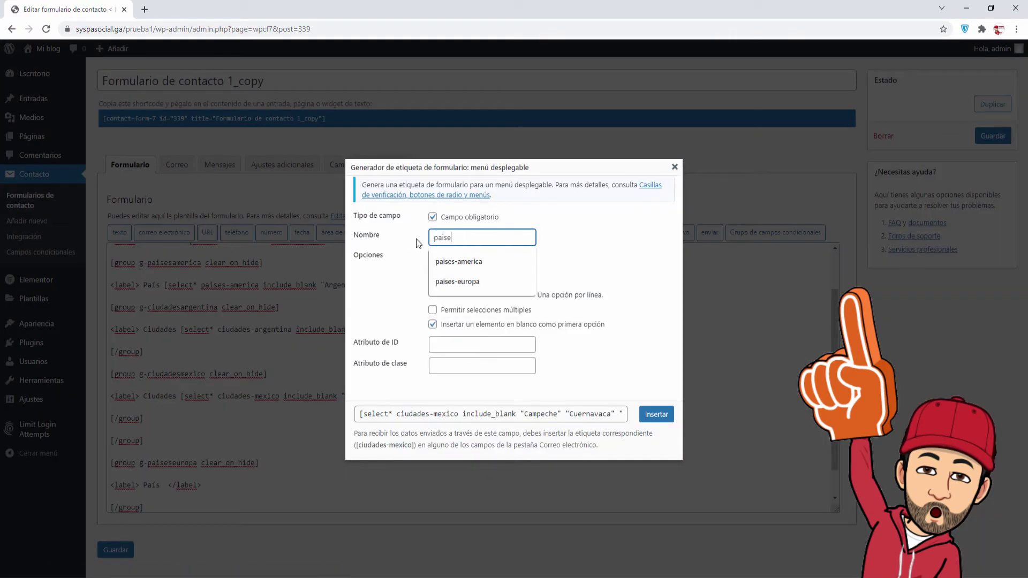
left_click(461, 283)
left_click_drag(479, 278, 422, 255)
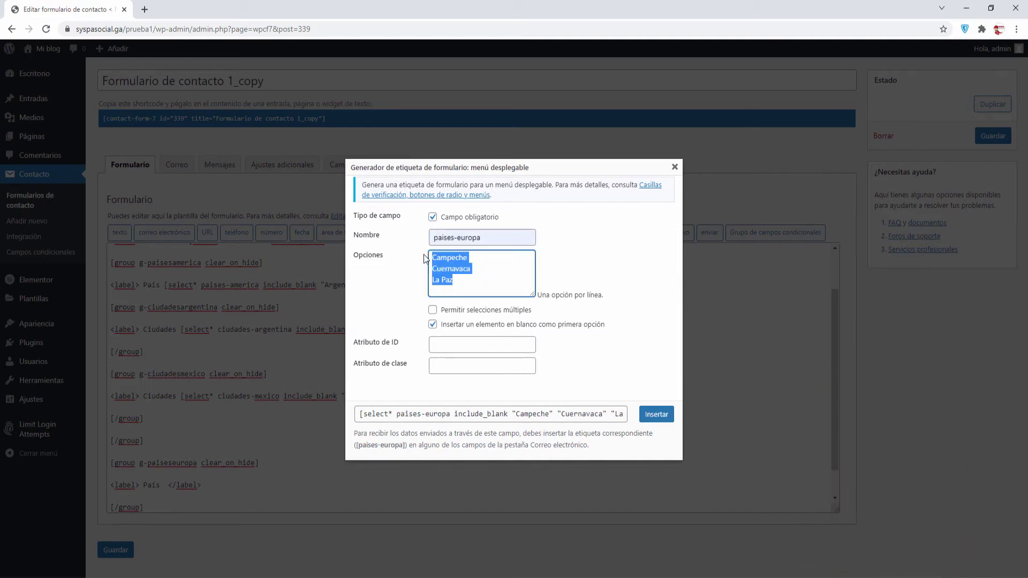
key("BackSpace")
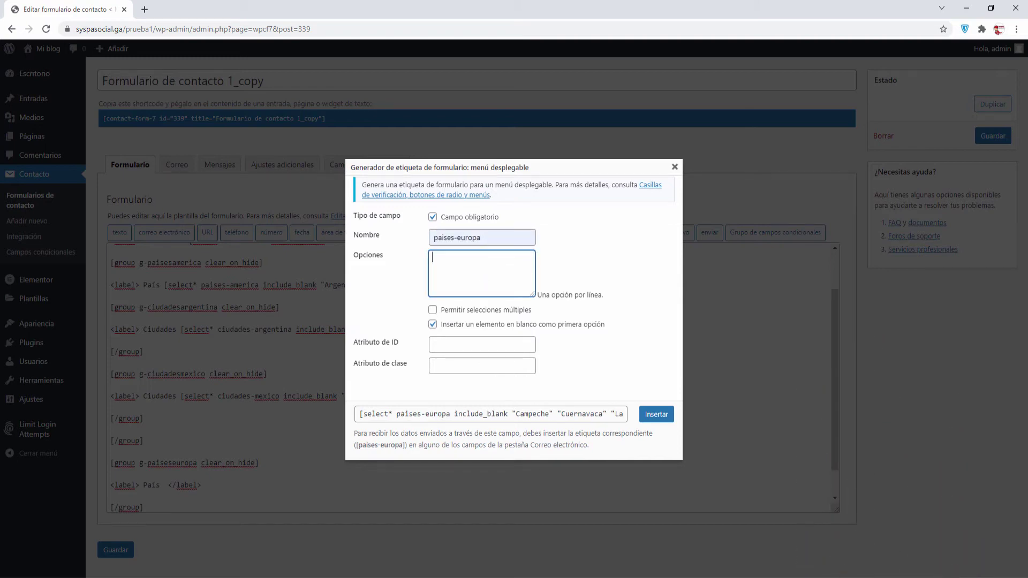
Paste España, Italia, Francia and Alemania as options, insert the dropdown, and add lines after it
key("alt+Tab")
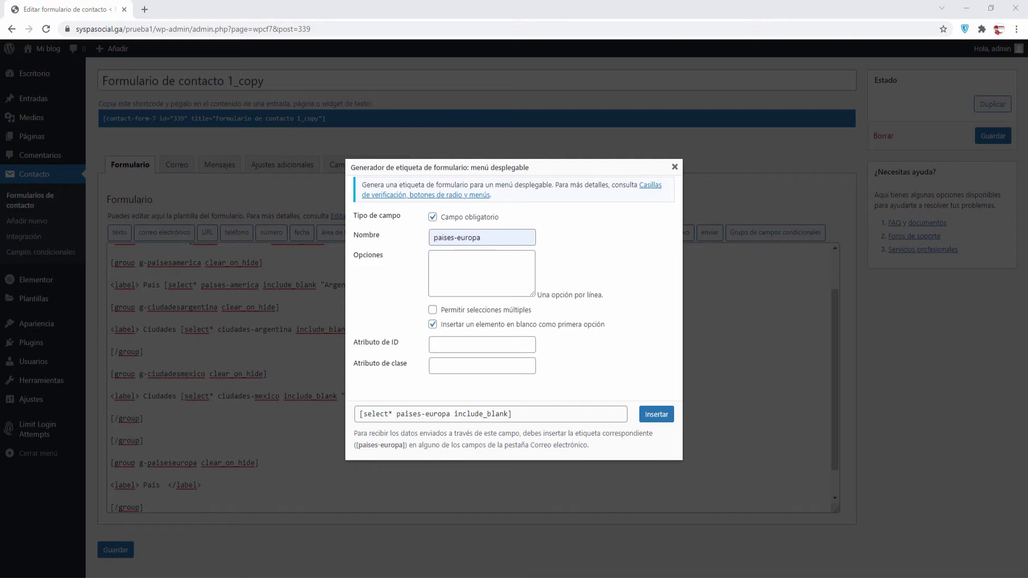
right_click(461, 262)
left_click(494, 349)
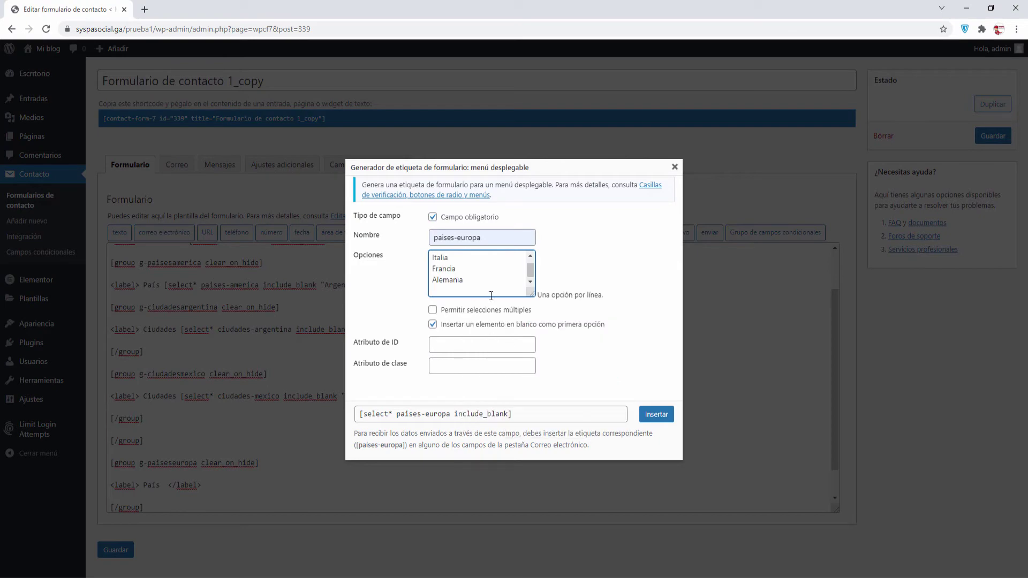
key("BackSpace")
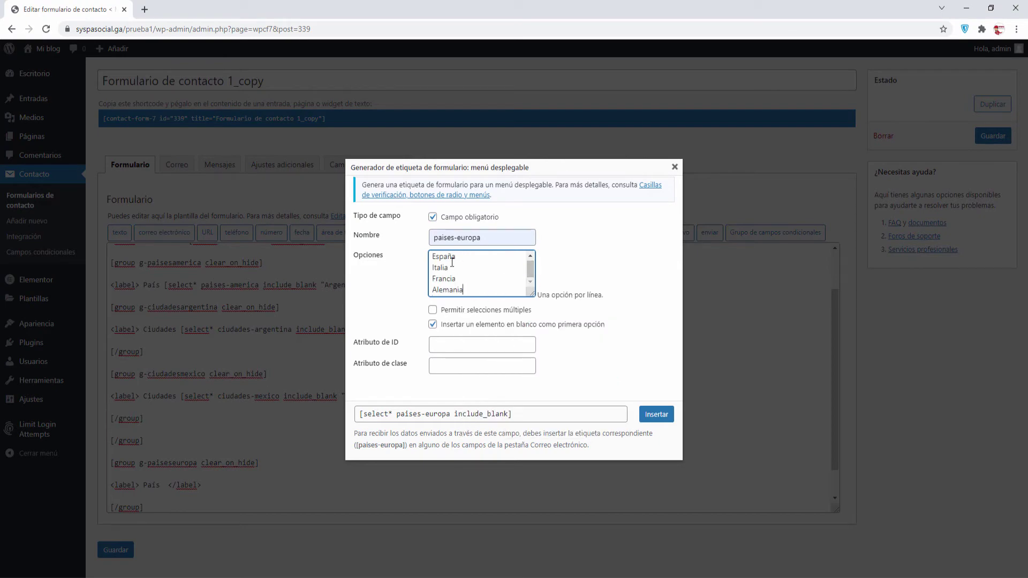
left_click(656, 414)
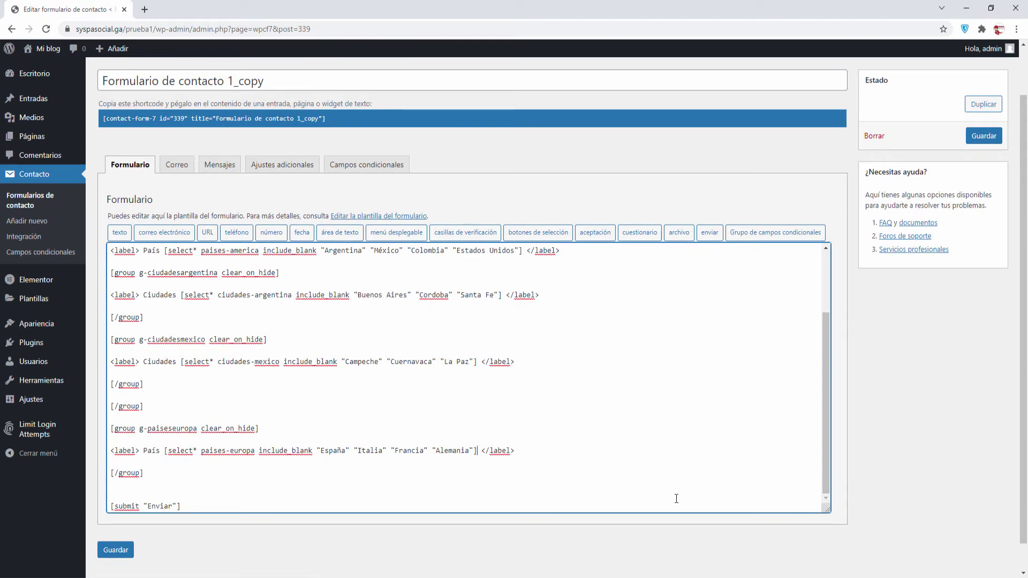
left_click(542, 447)
key("Return")
key("Return")
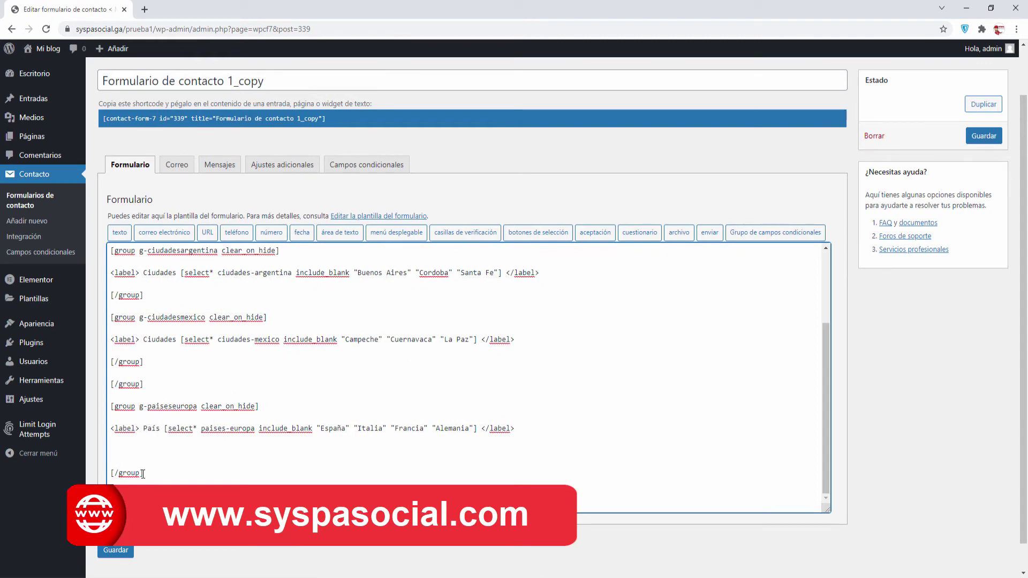
Insert a ciudaddes-expana conditional group and open blank lines inside it
left_click(762, 236)
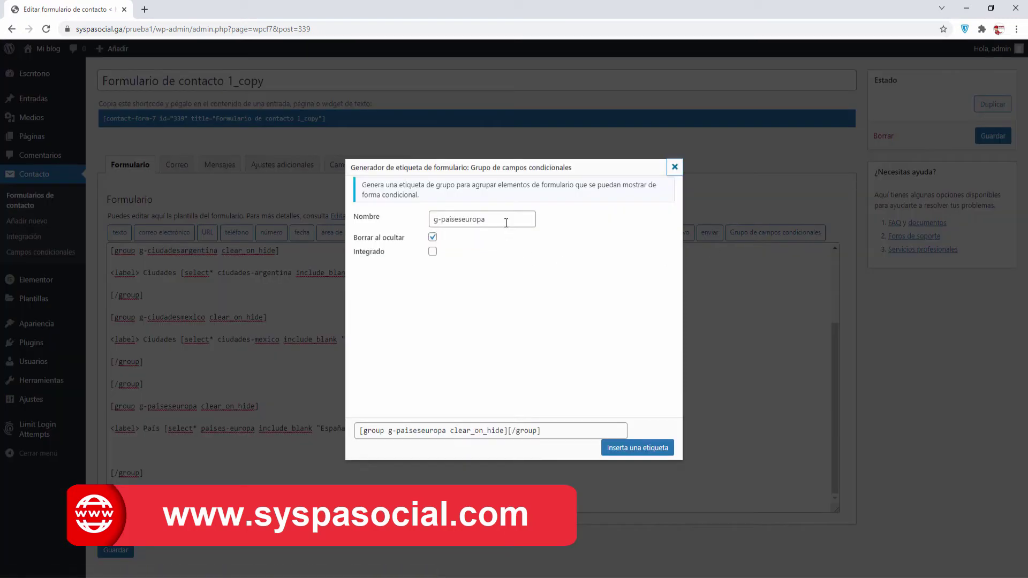
left_click_drag(486, 220, 424, 217)
type("c")
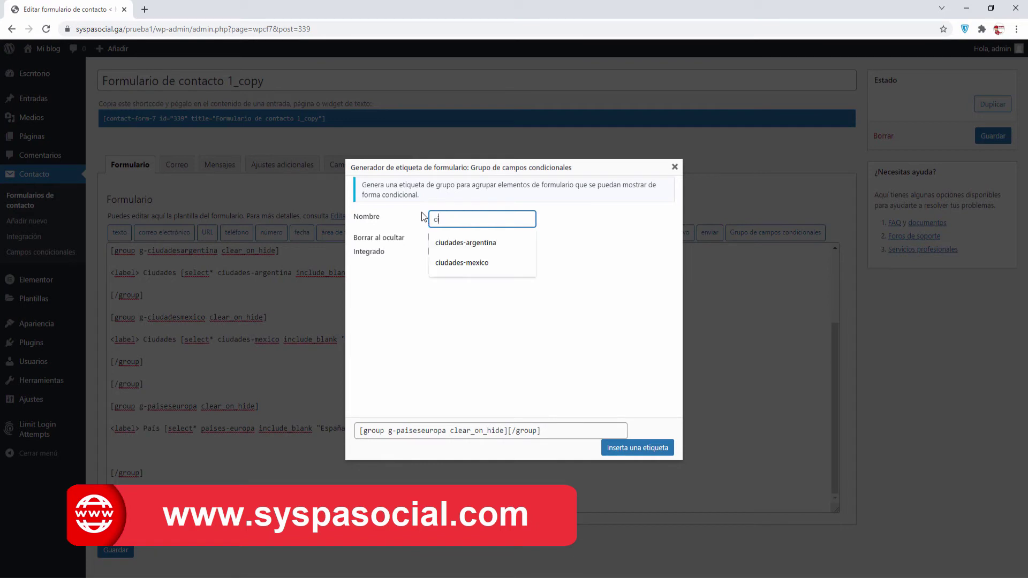
type("iudaddes-ex")
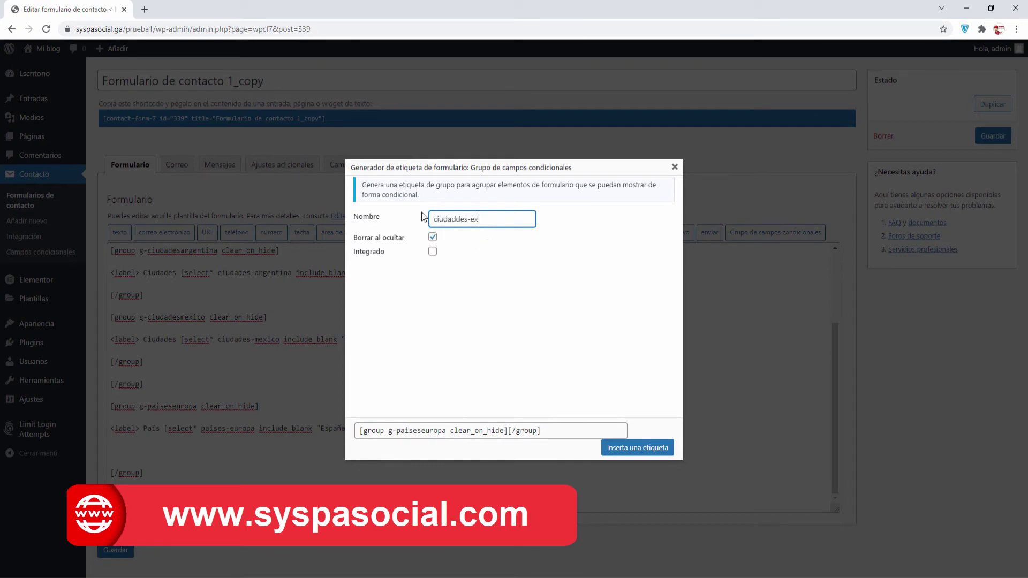
type("paa")
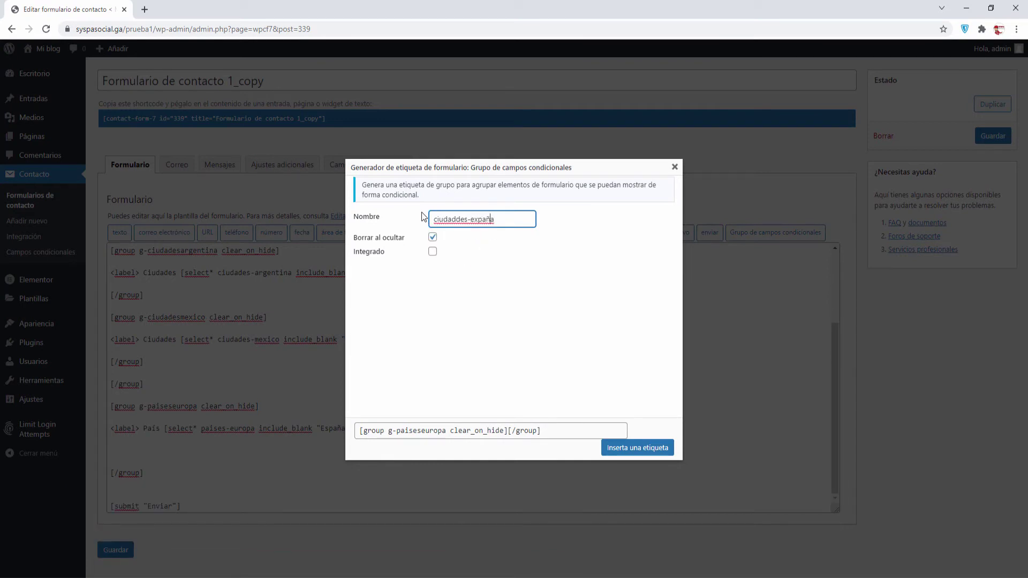
key("Left")
type("n")
left_click(642, 448)
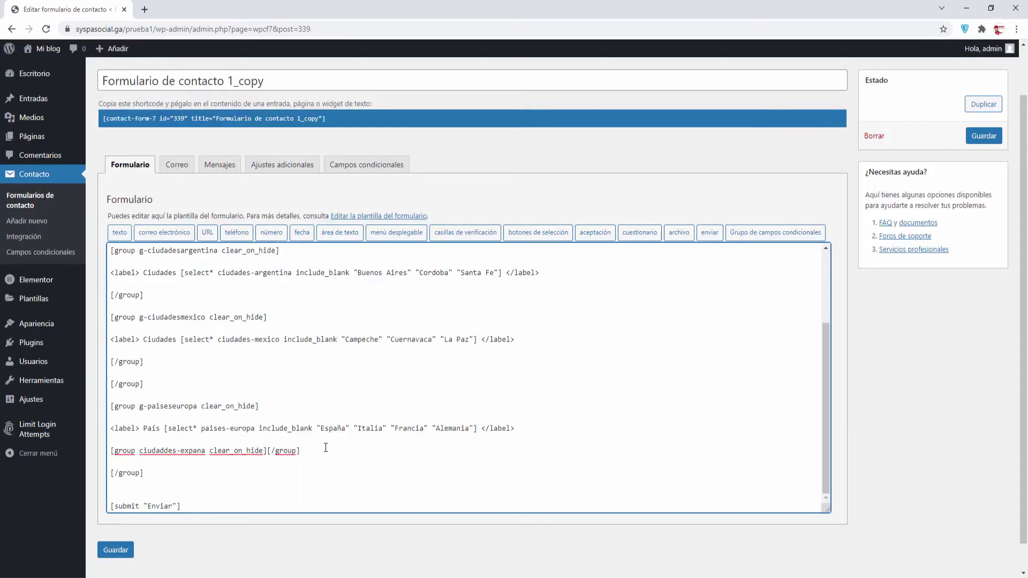
key("Return")
key("Return")
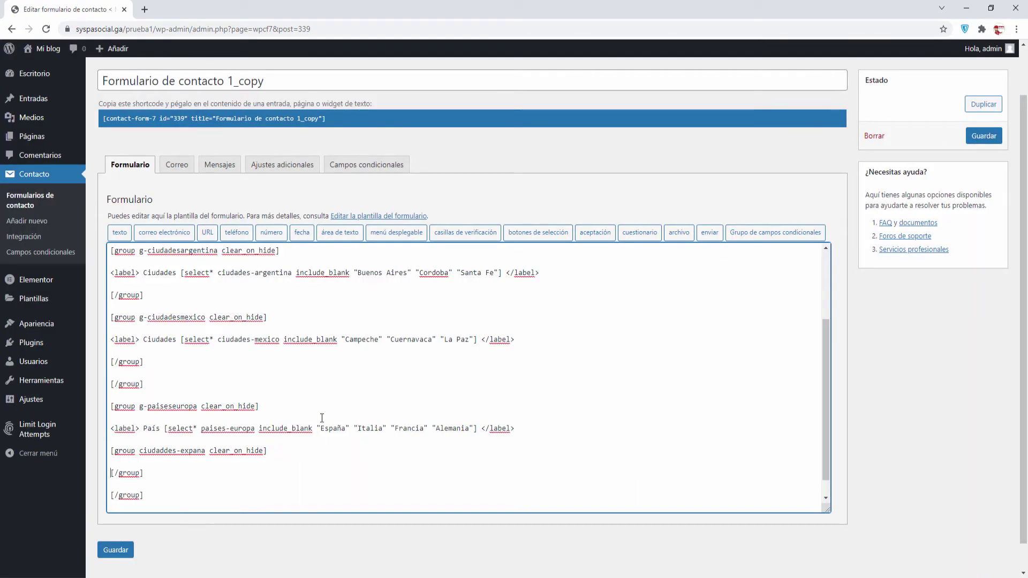
key("Return")
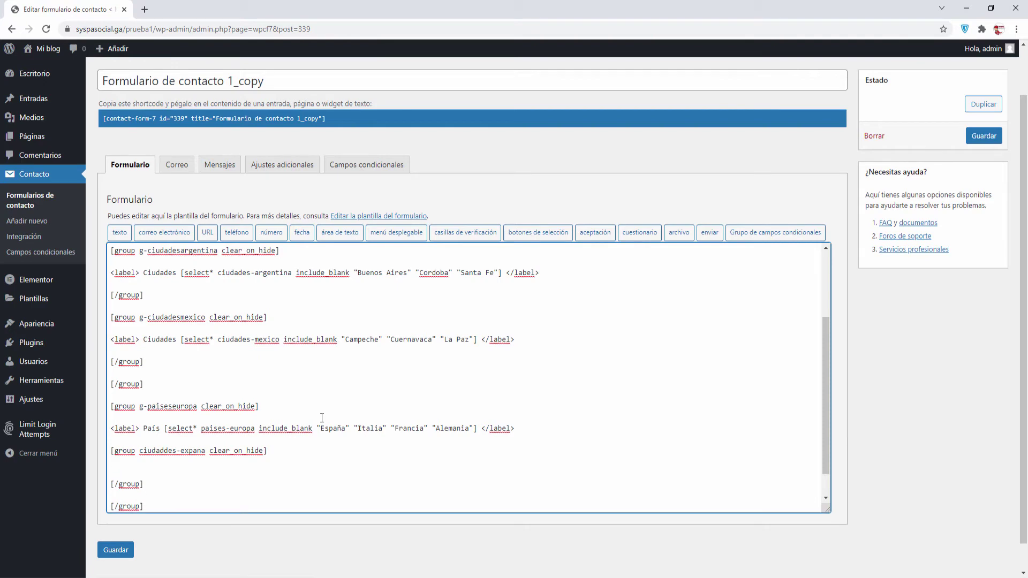
key("Return")
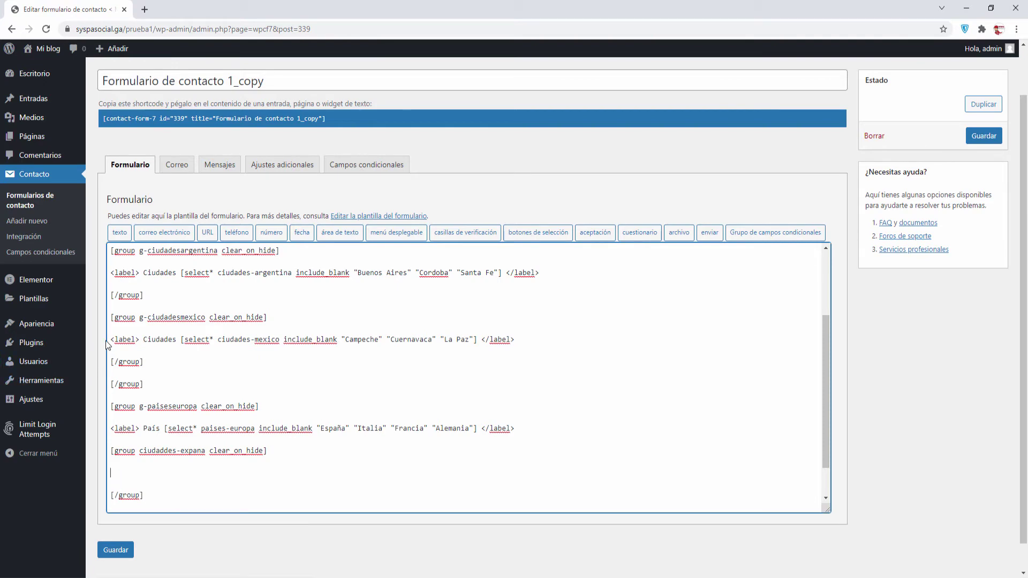
Copy the Mexico Ciudades line into the new group and delete its copied Mexico dropdown tag
left_click_drag(112, 340, 499, 343)
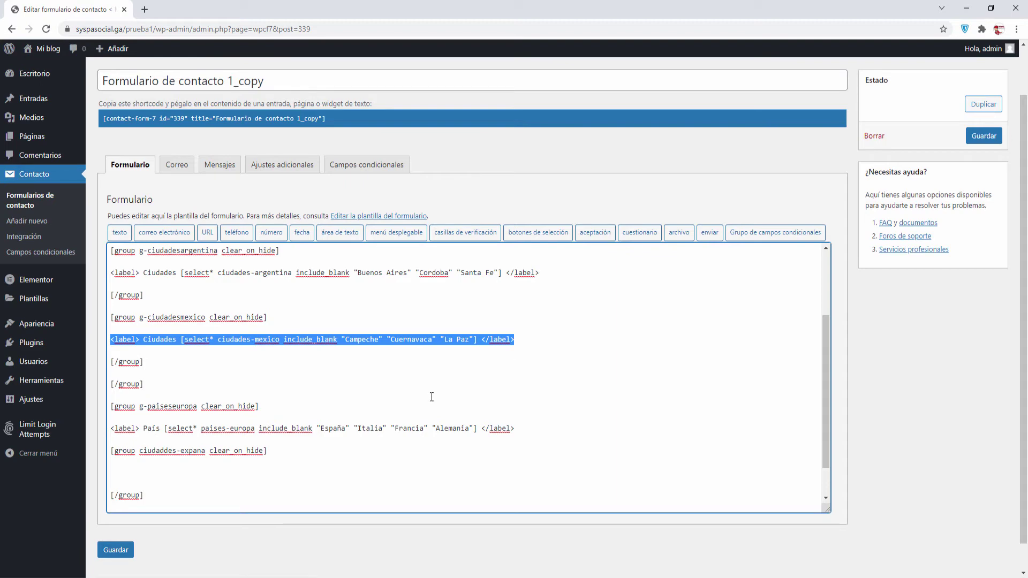
key("ctrl+c")
left_click(115, 473)
key("ctrl+v")
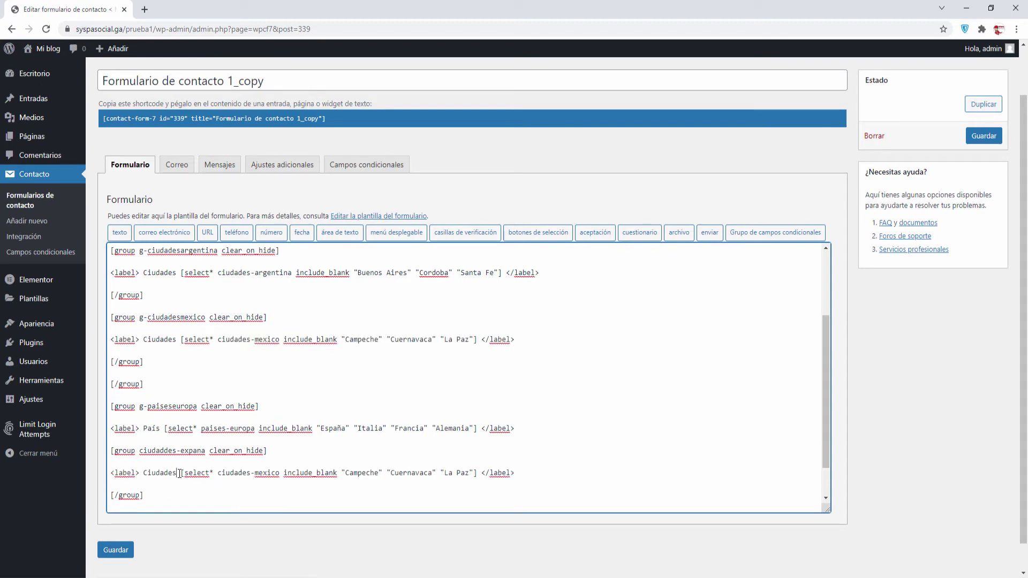
key("Right")
key("ctrl+shift+Right")
key("shift+Right")
key("shift+Right")
key("shift+Right")
key("shift+Right")
key("shift+Right")
key("shift+Right")
key("shift+Right")
key("shift+Right")
key("shift+Right")
key("shift+Right")
key("shift+Right")
key("shift+Right")
key("shift+Right")
key("shift+Right")
key("shift+Right")
key("shift+Right")
key("shift+Right")
key("shift+Right")
key("shift+Right")
key("shift+Right")
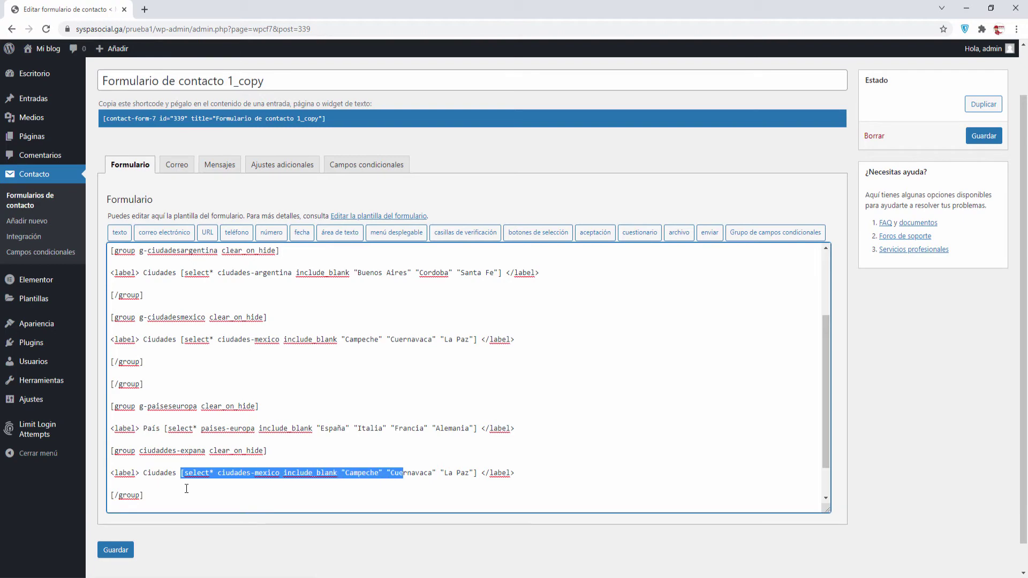
key("shift+Right")
key("shift+Right")
key("shift+Right")
key("shift+Right")
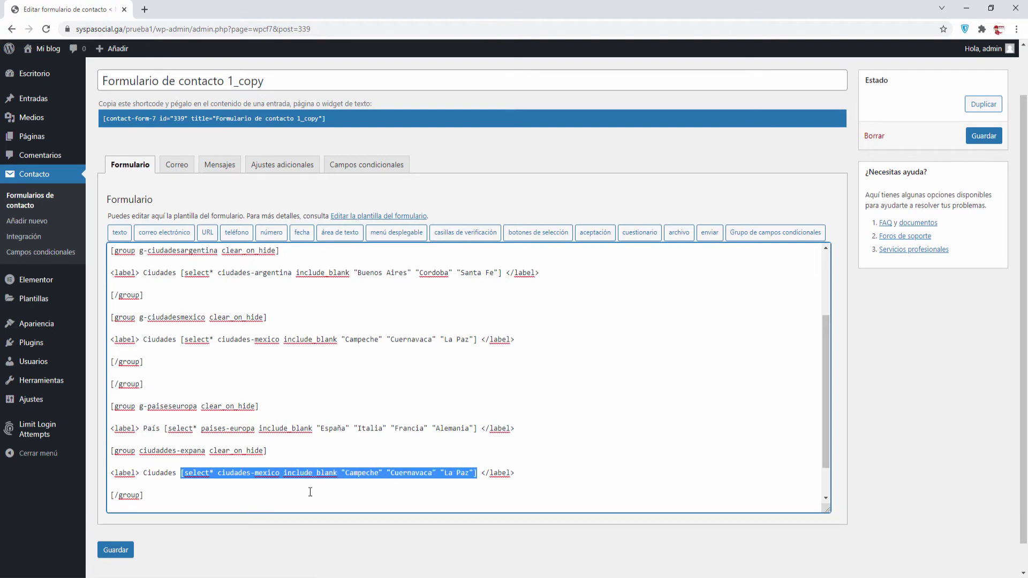
double_click(356, 473)
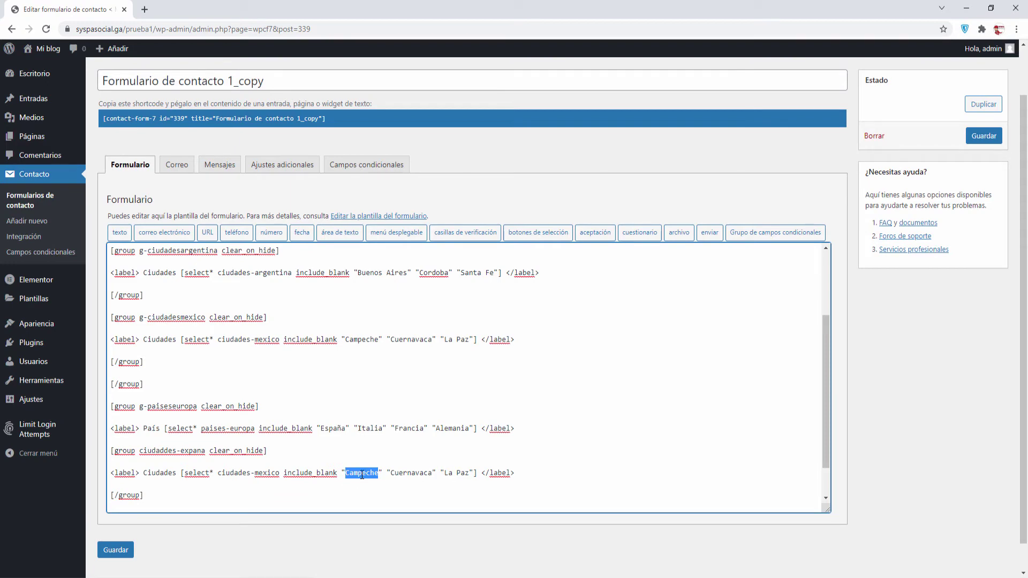
double_click(411, 473)
double_click(463, 473)
left_click_drag(182, 474, 476, 476)
key("Delete")
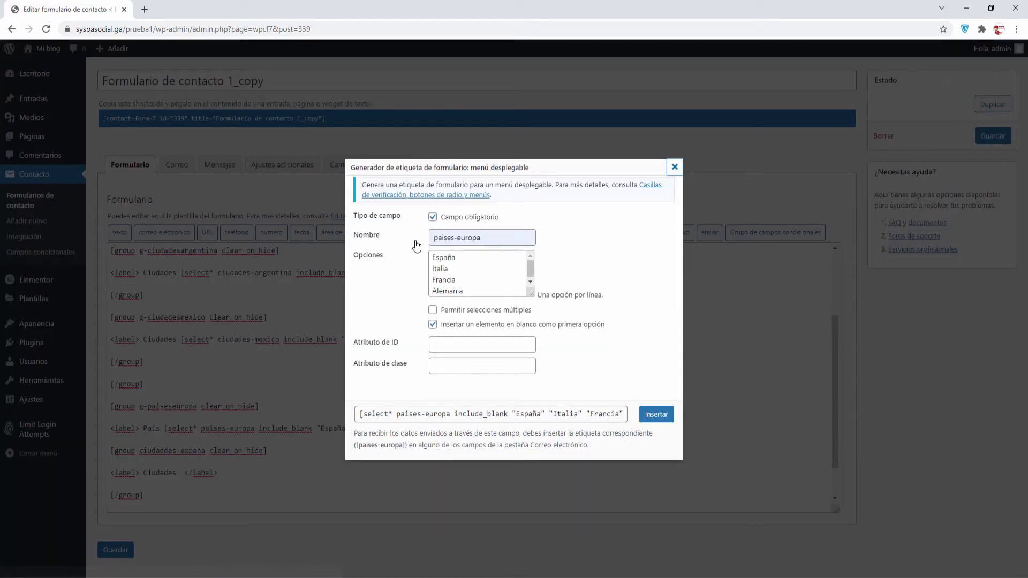
Name a new dropdown field ciudades-espana and clear out its old options
left_click(409, 233)
key("ctrl+a")
type("ciud")
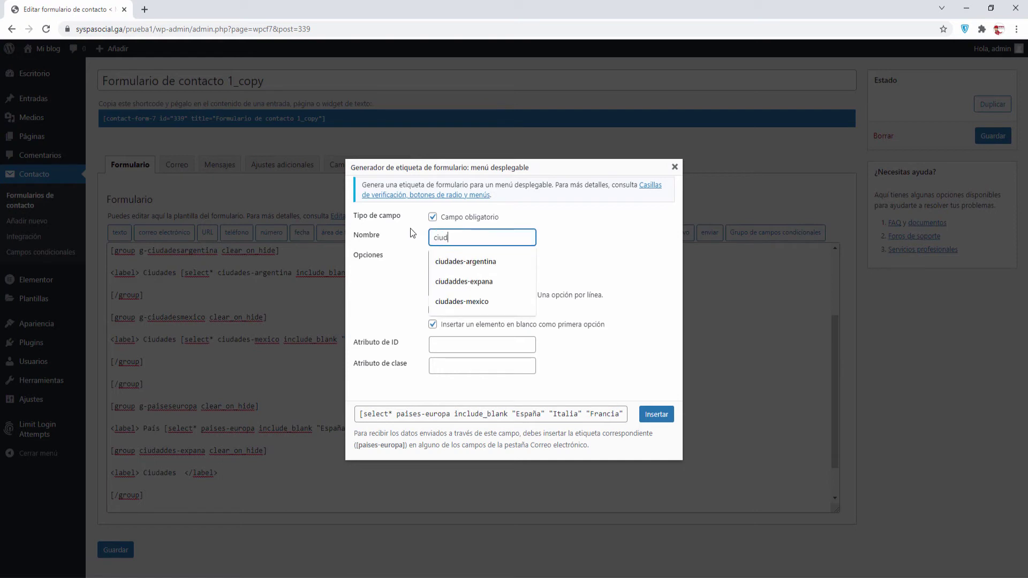
type("ades-ea")
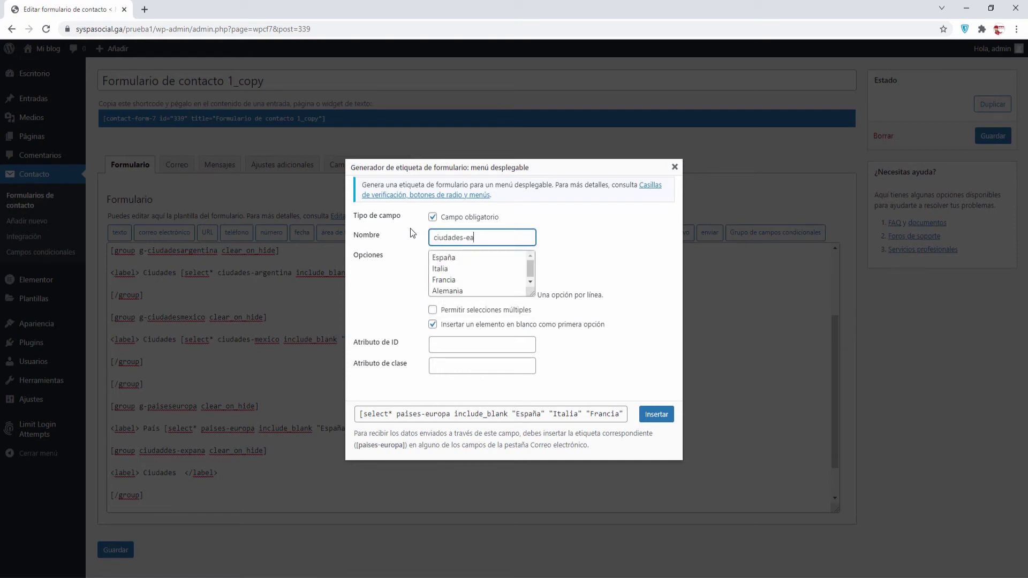
key("BackSpace")
type("spana")
left_click(434, 257)
key("ctrl+a")
key("Delete")
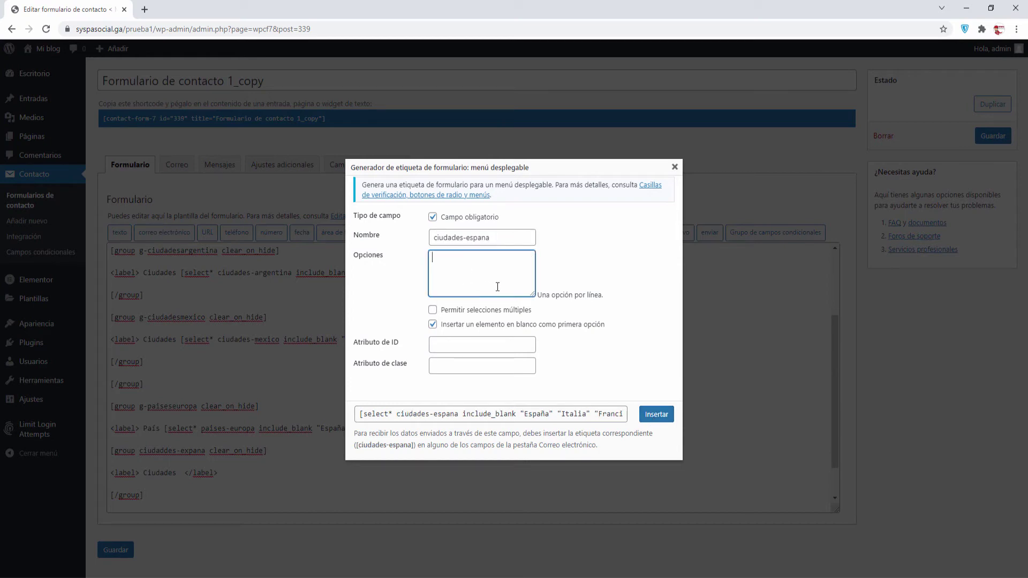
key("Tab")
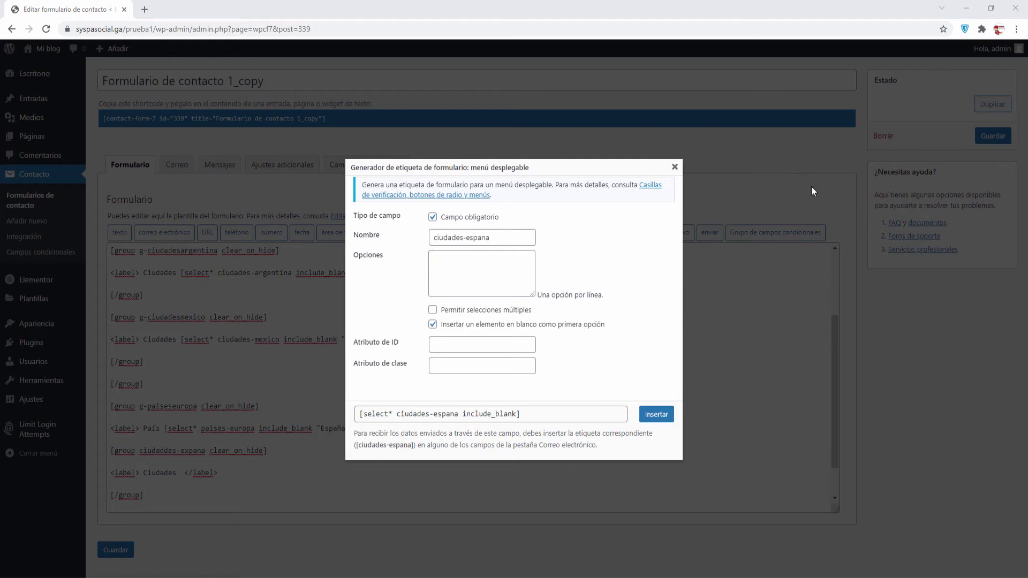
Paste Barcelona, Toledo and Valencia as options and insert the dropdown into the Spain group
right_click(490, 257)
left_click(518, 339)
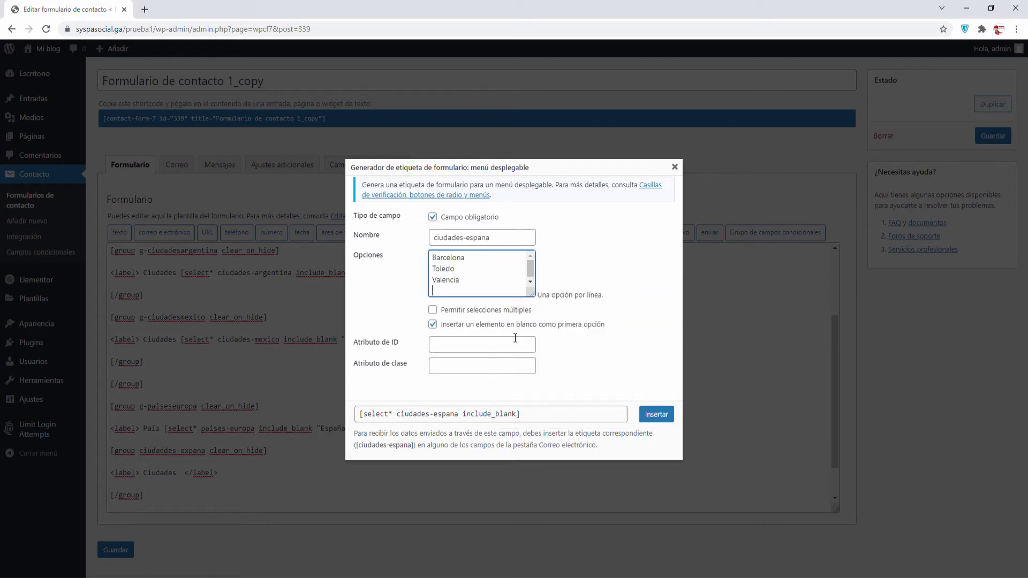
key("BackSpace")
left_click(656, 414)
scroll(394, 425, "down", 3)
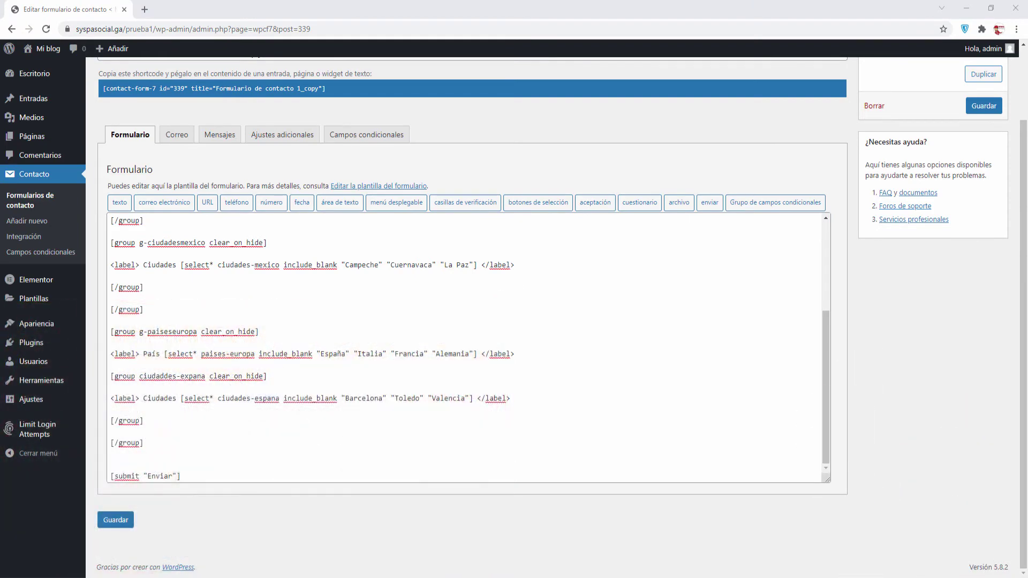
Delete the empty line just above the Enviar submit tag
left_click(158, 465)
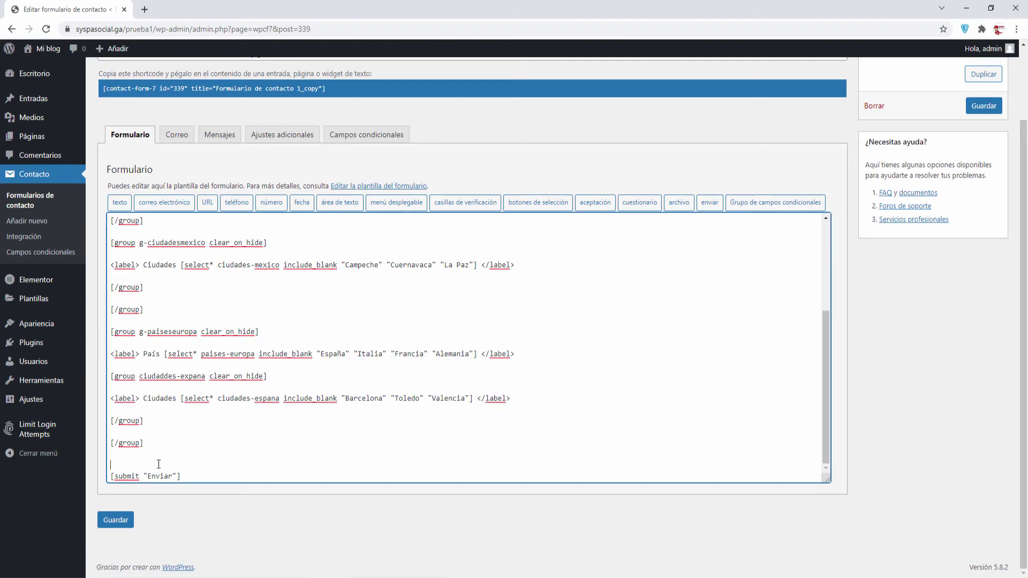
key("BackSpace")
scroll(158, 464, "up", 3)
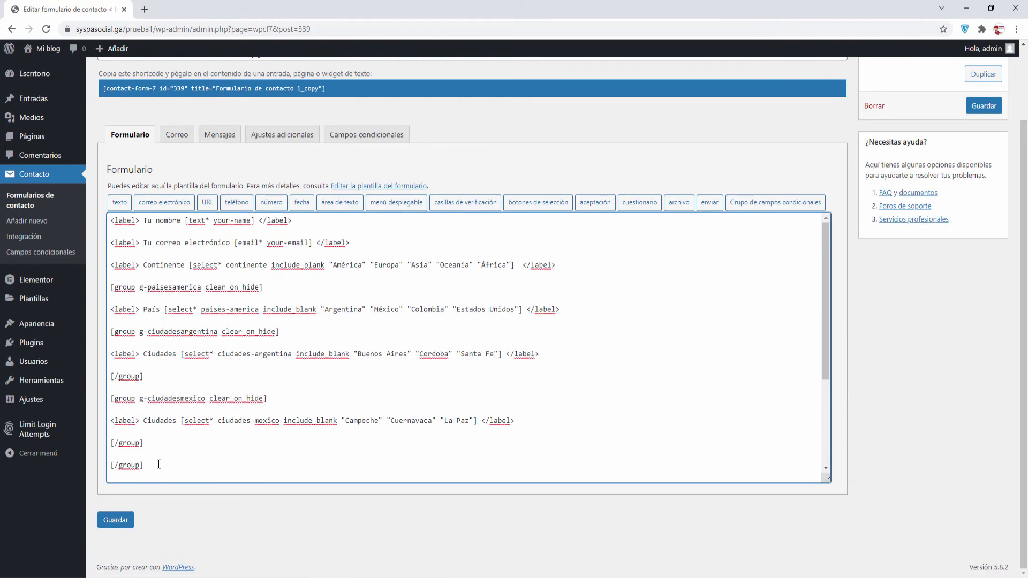
Review the Continente, paisesamerica and Argentina group tags near the top of the template
double_click(169, 265)
left_click_drag(110, 287, 280, 297)
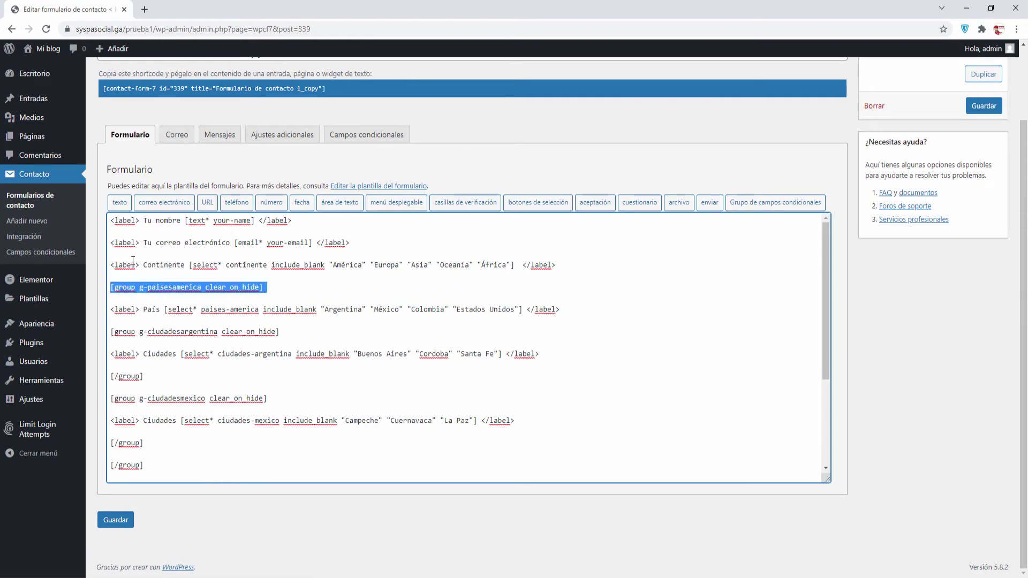
left_click_drag(131, 261, 317, 332)
left_click(131, 293)
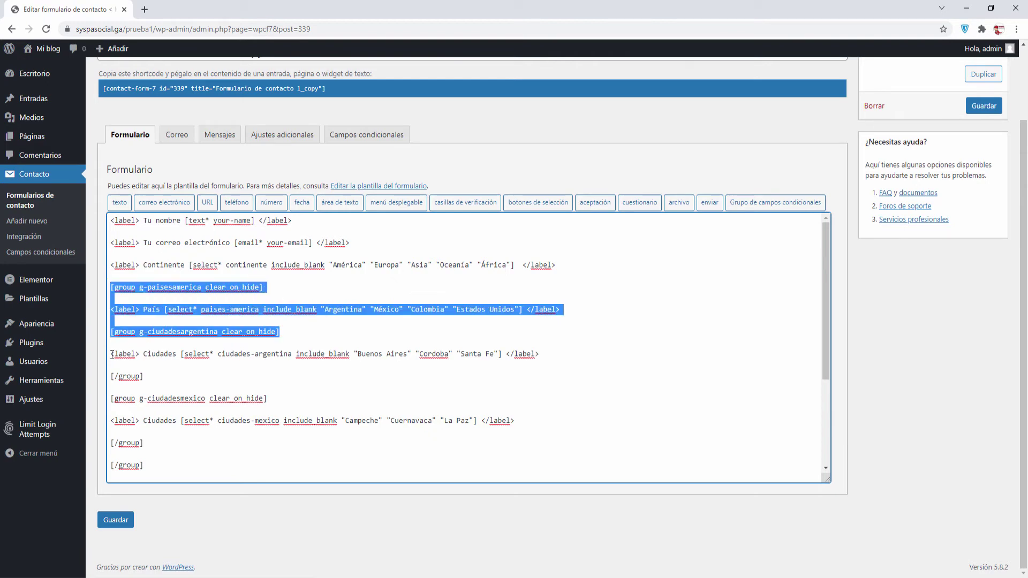
left_click_drag(111, 354, 169, 375)
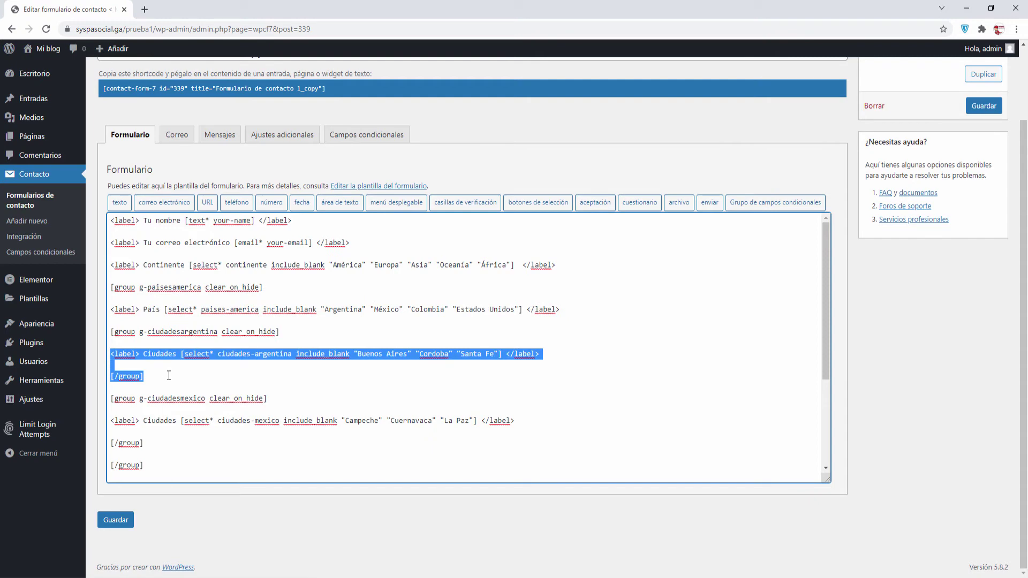
left_click(169, 375)
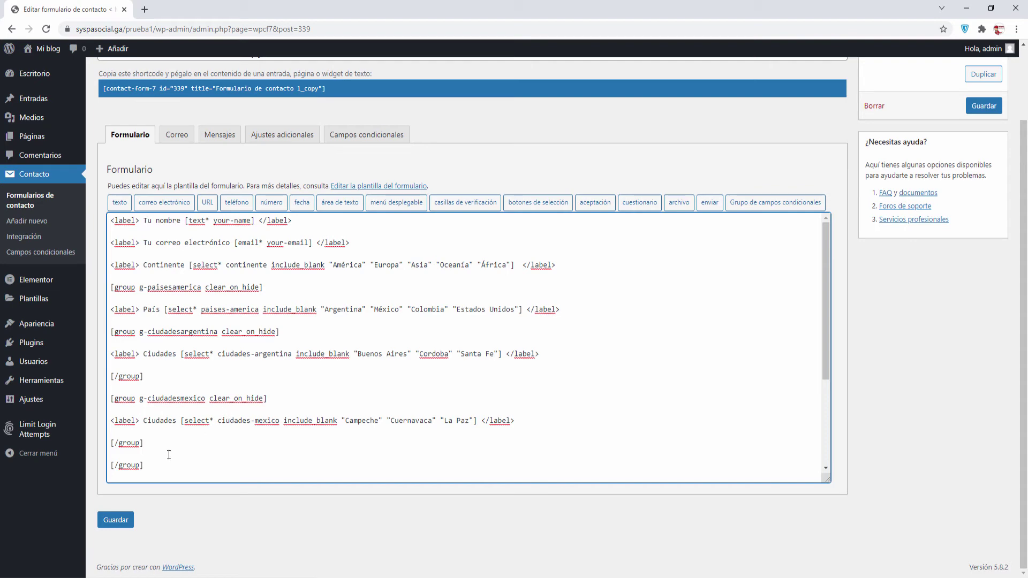
scroll(221, 438, "down", 3)
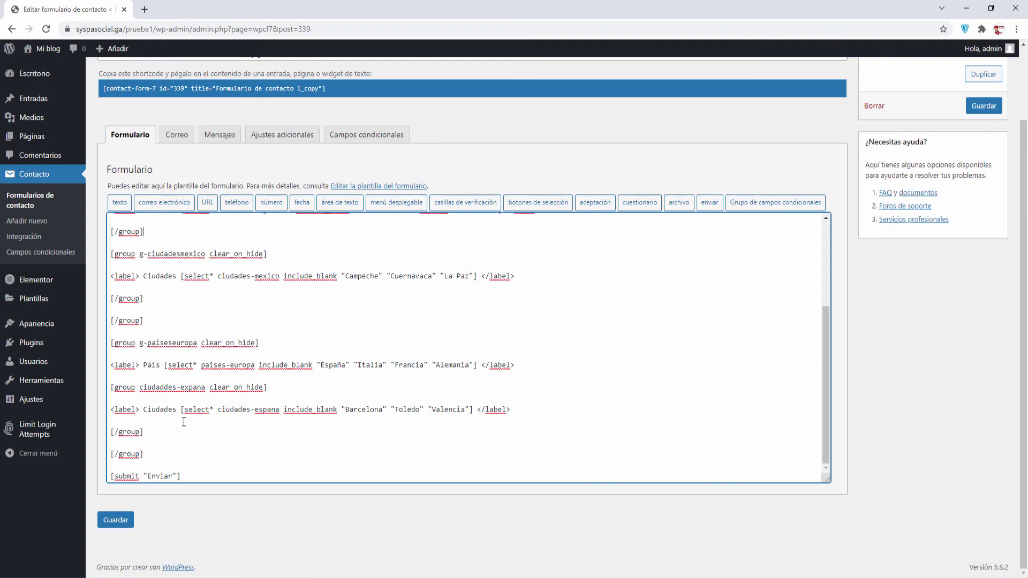
scroll(289, 450, "up", 3)
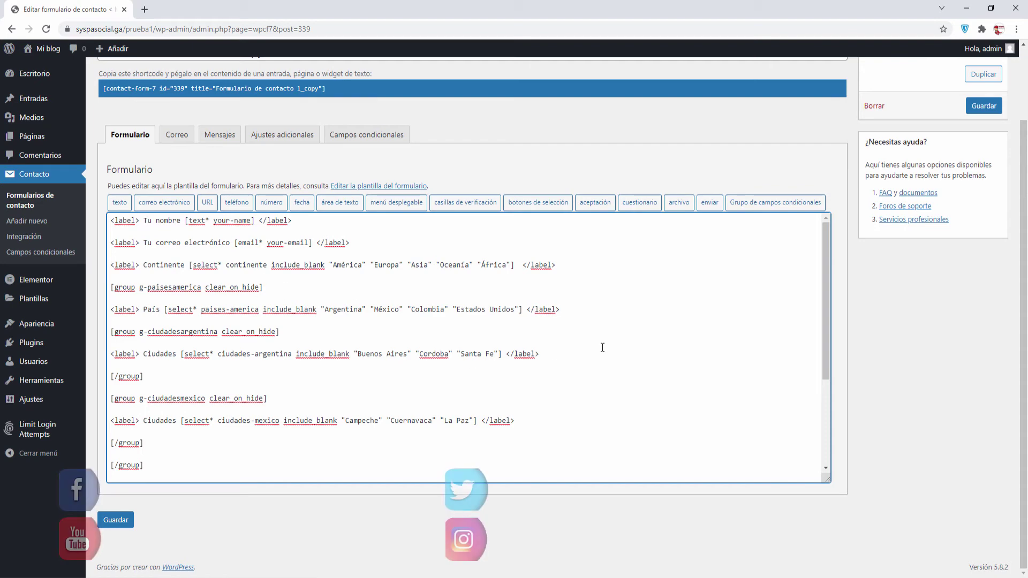
Save the form and start a conditional rule showing the g-paisesamerica group
left_click(390, 140)
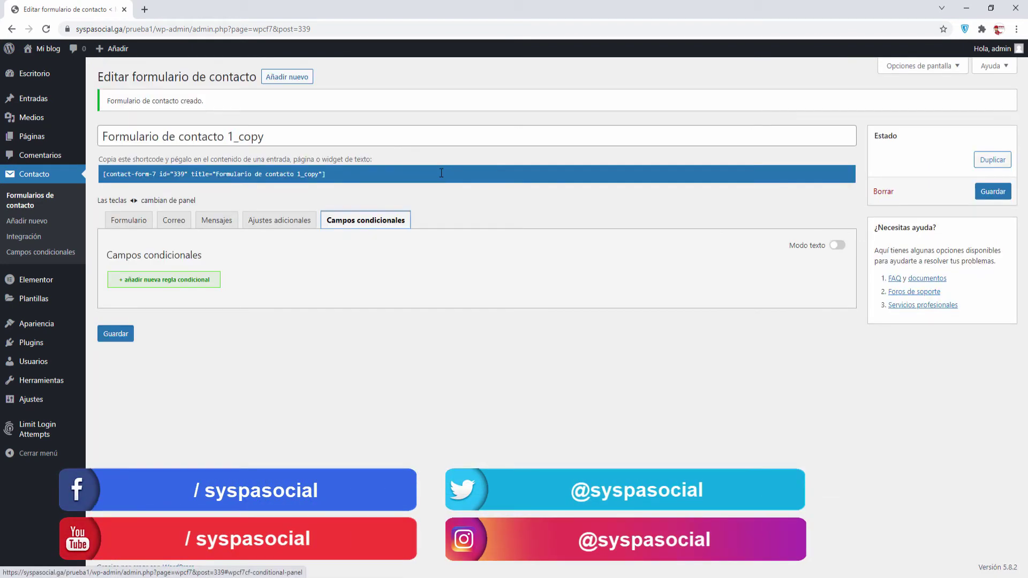
left_click(124, 336)
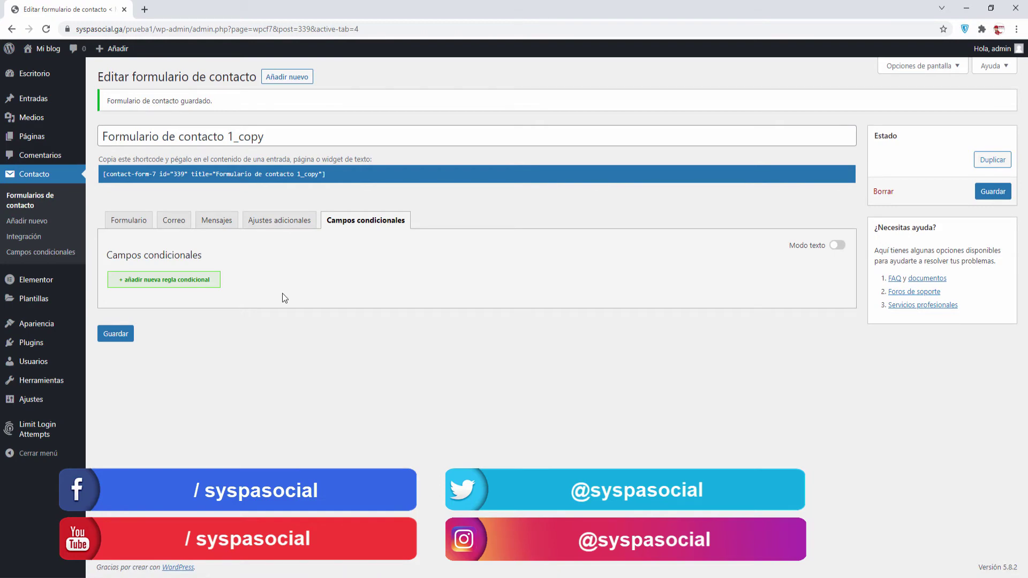
left_click(176, 281)
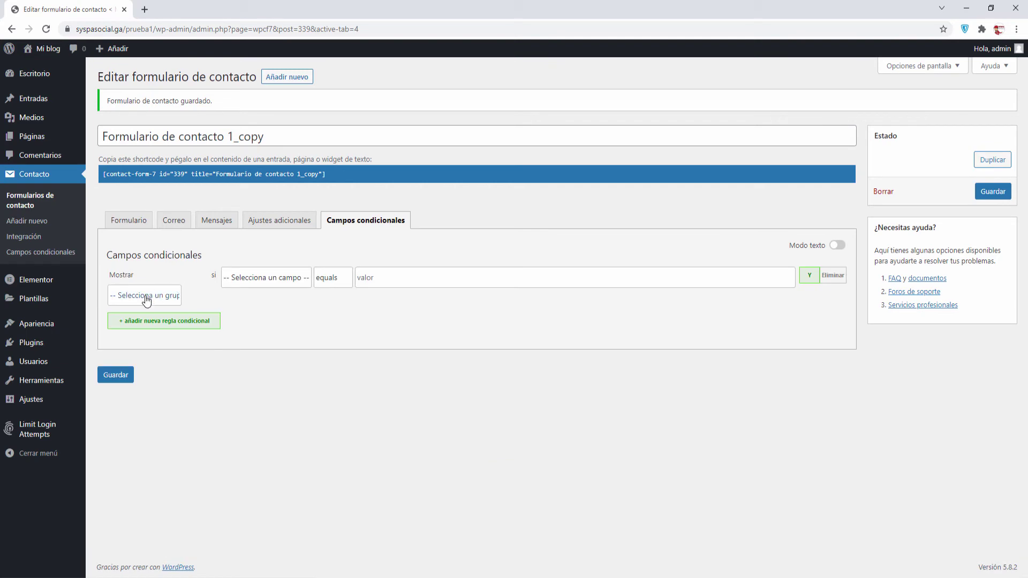
left_click(147, 298)
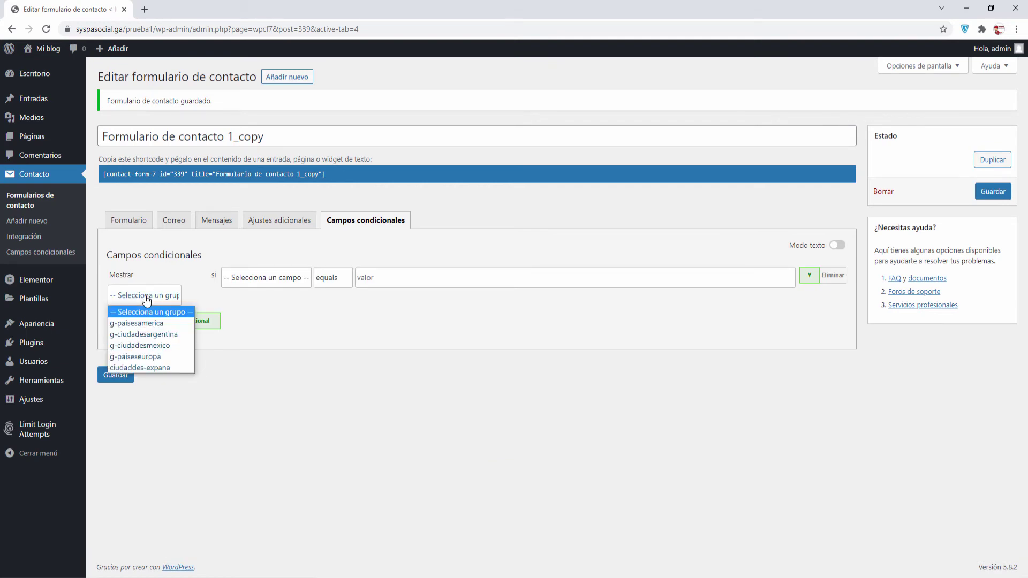
left_click(144, 324)
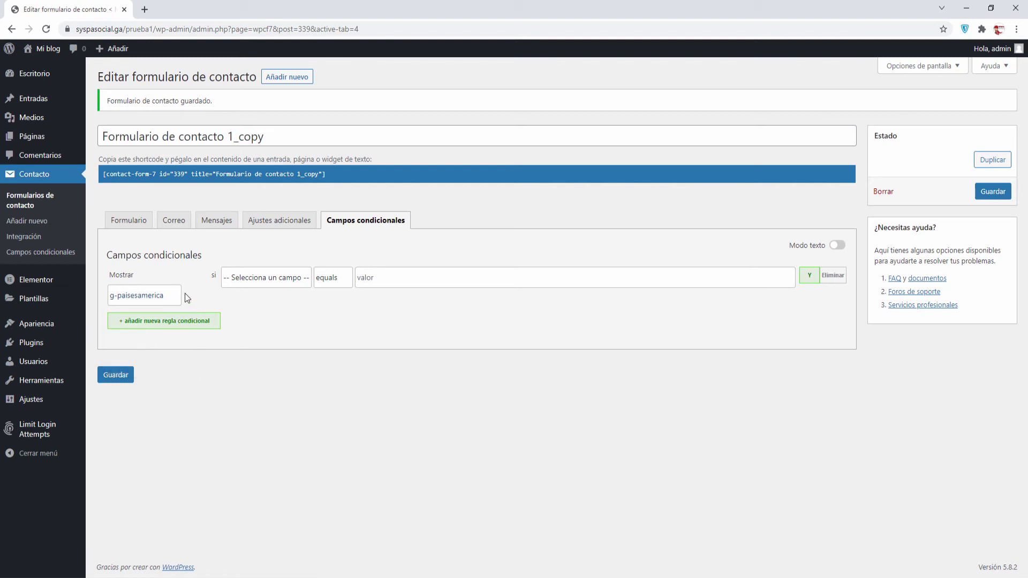
Make that rule apply when continente equals América, with the accent corrected
left_click(268, 278)
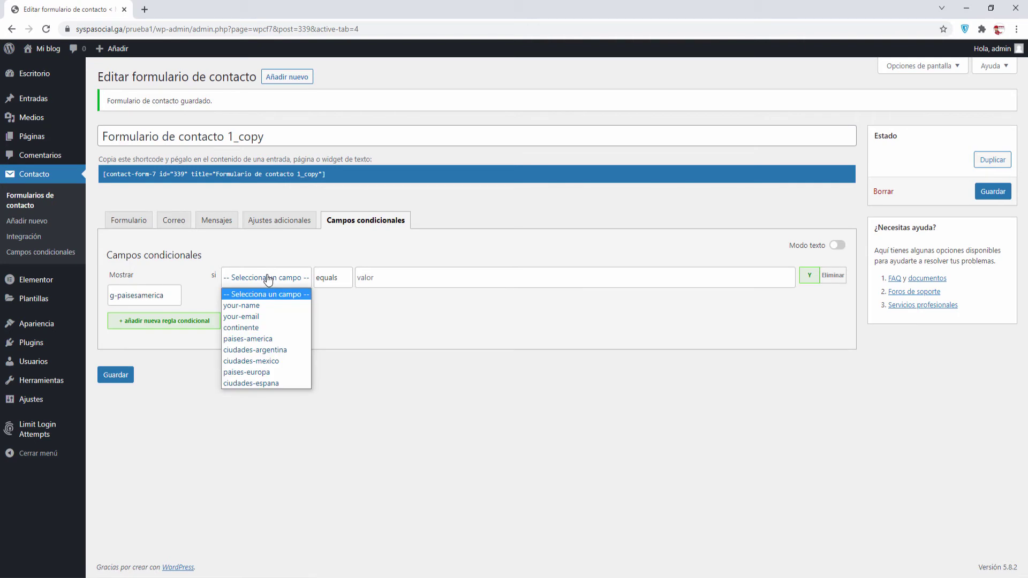
left_click(251, 327)
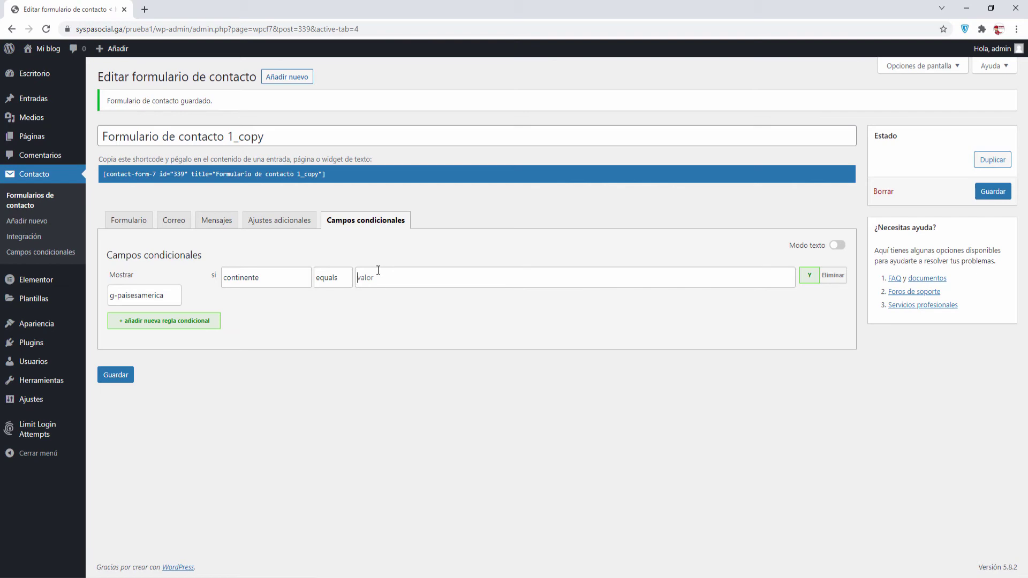
type("America")
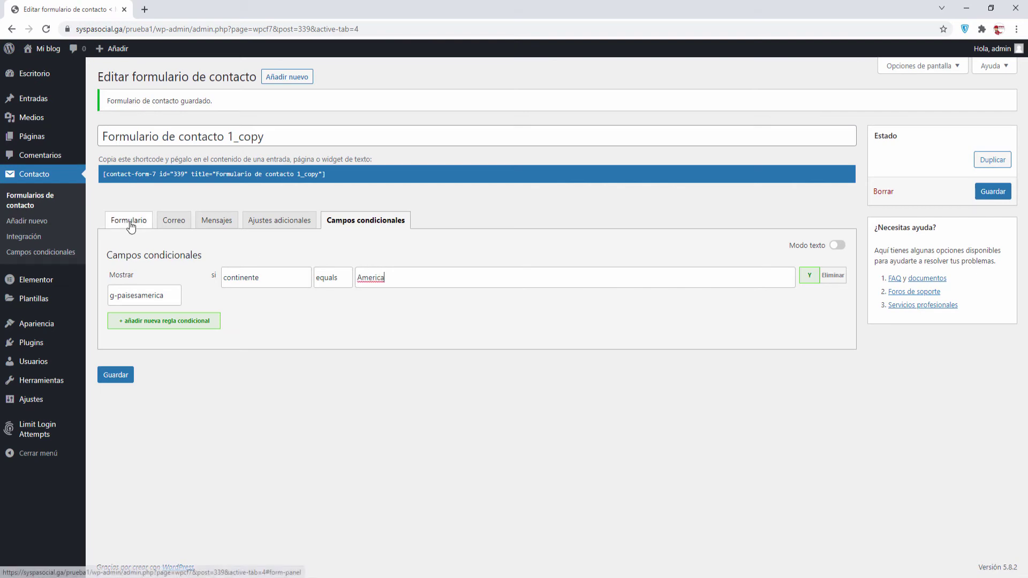
right_click(378, 278)
left_click(381, 290)
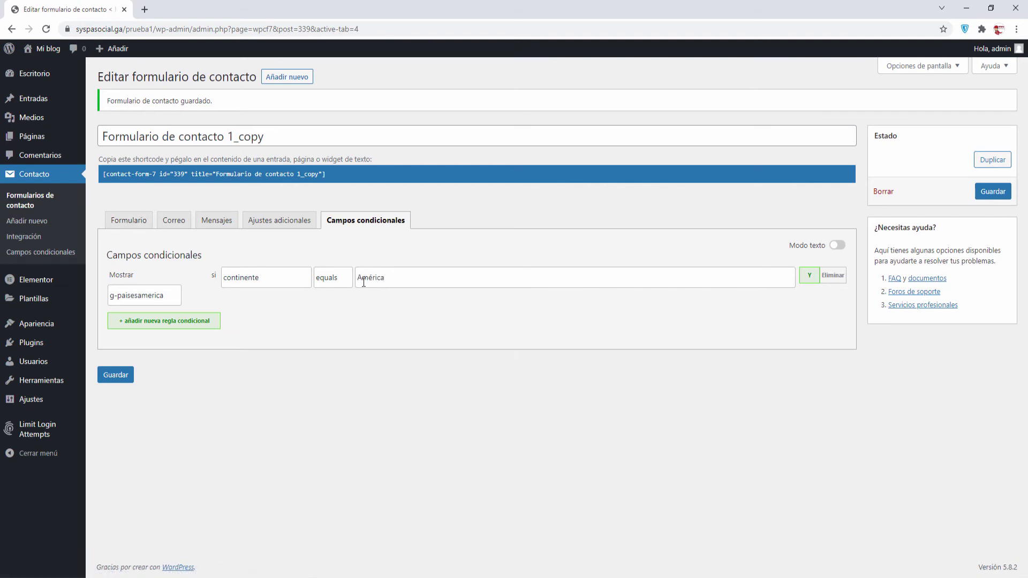
double_click(363, 279)
left_click(400, 277)
Add a rule showing g-ciudadesargentina when paises-america equals Argentina
left_click(153, 321)
left_click(149, 337)
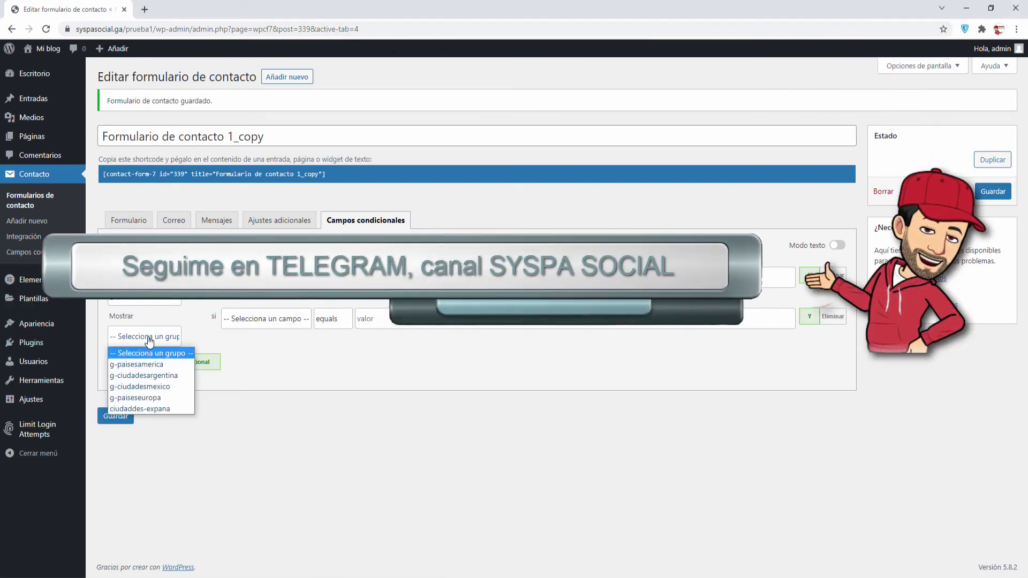
left_click(149, 375)
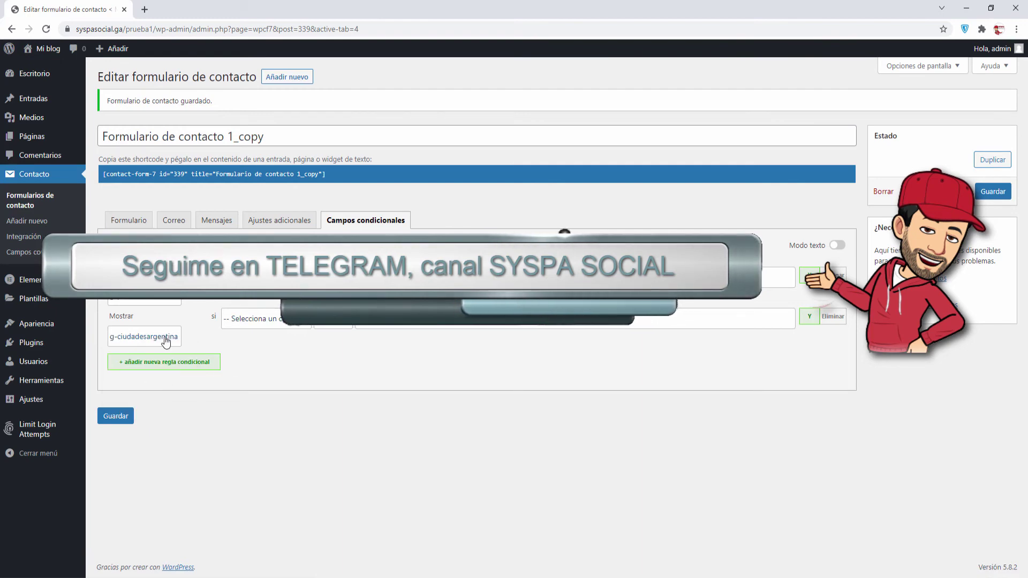
left_click(269, 327)
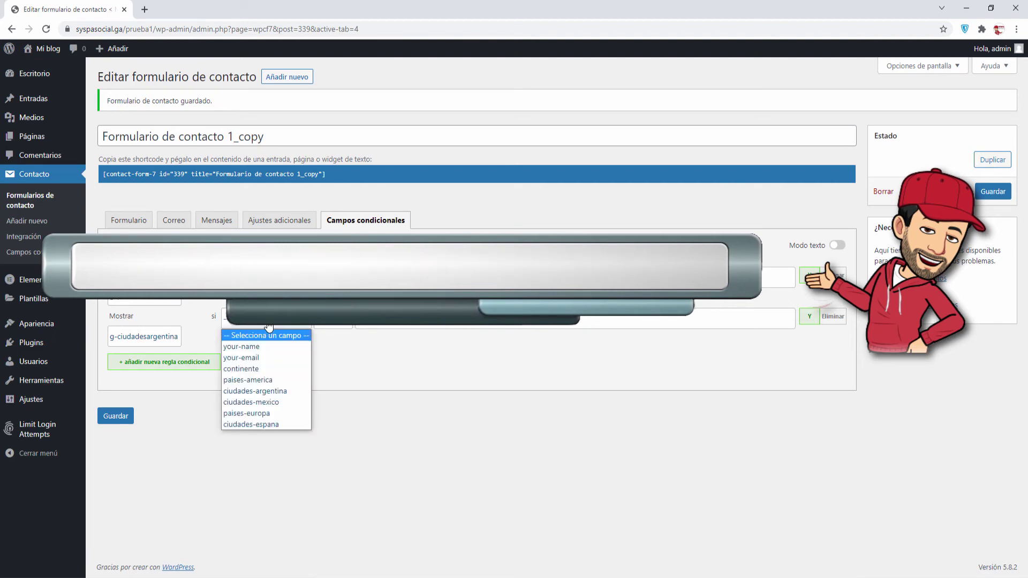
left_click(257, 381)
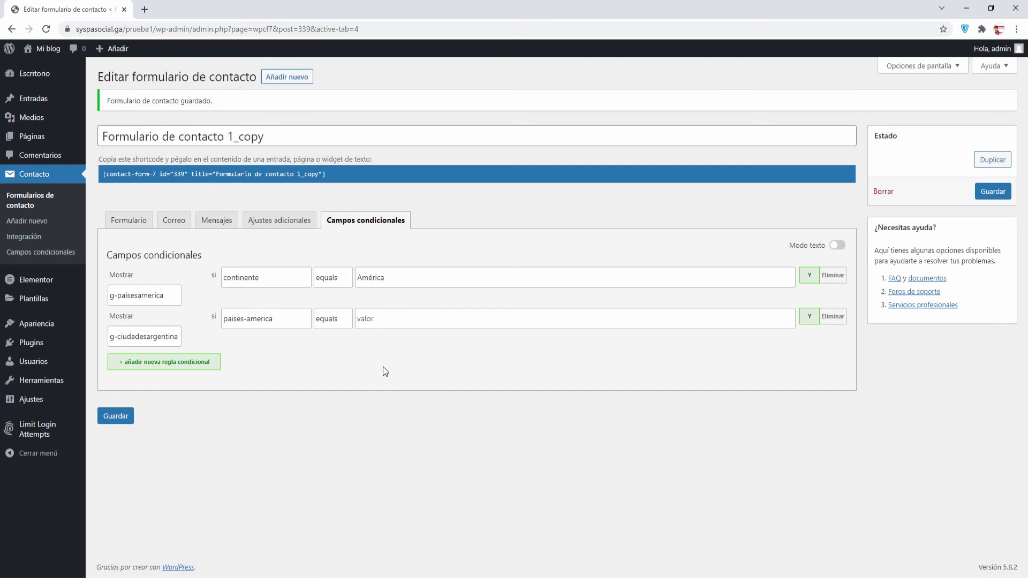
type("Argetina")
Add a third rule with g-ciudadesmexico as the group to show
left_click(198, 364)
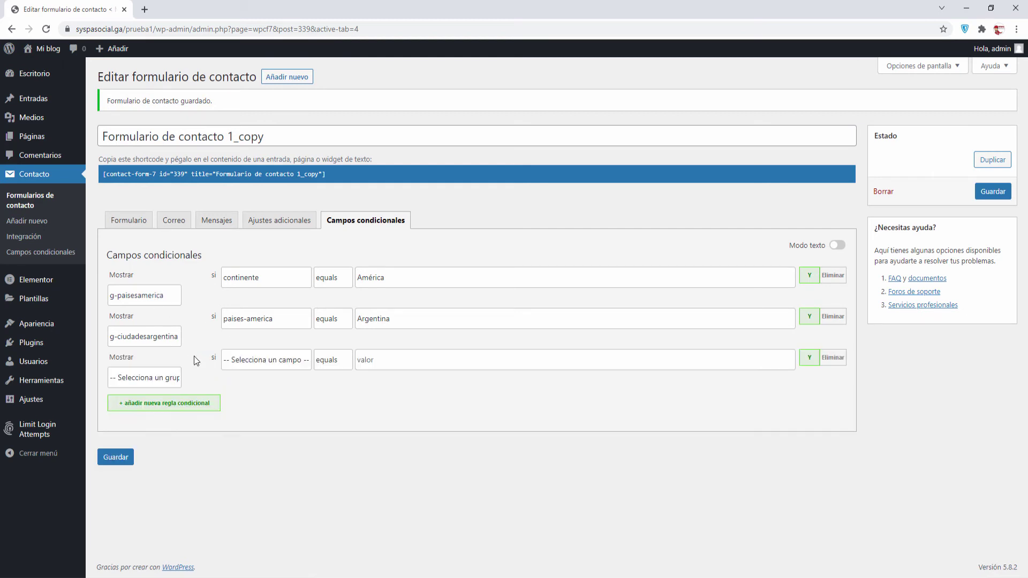
left_click(158, 378)
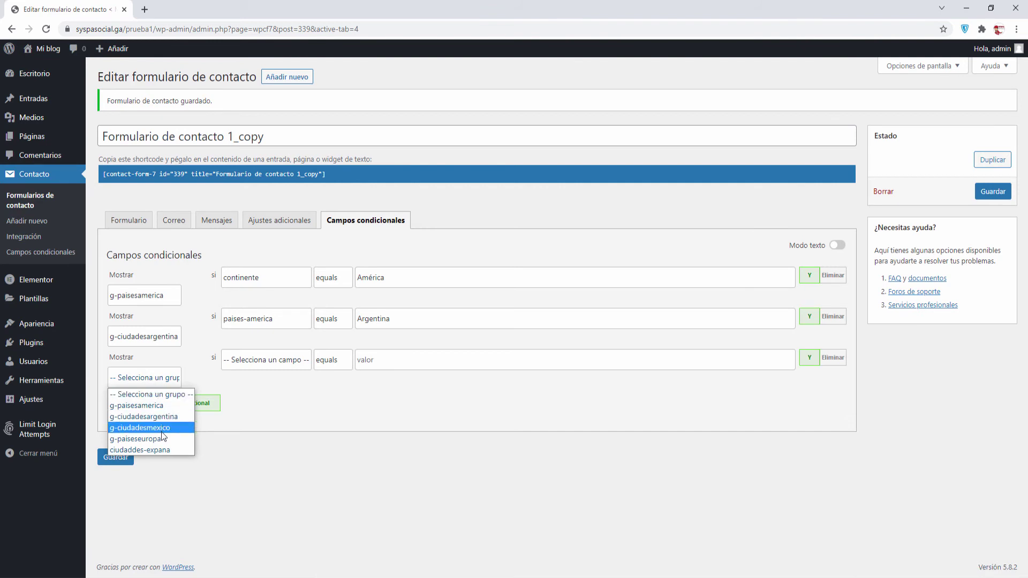
left_click(162, 429)
Condition the g-ciudadesmexico rule on paises-america equalling Mexico, then bring up accent suggestions
left_click(269, 362)
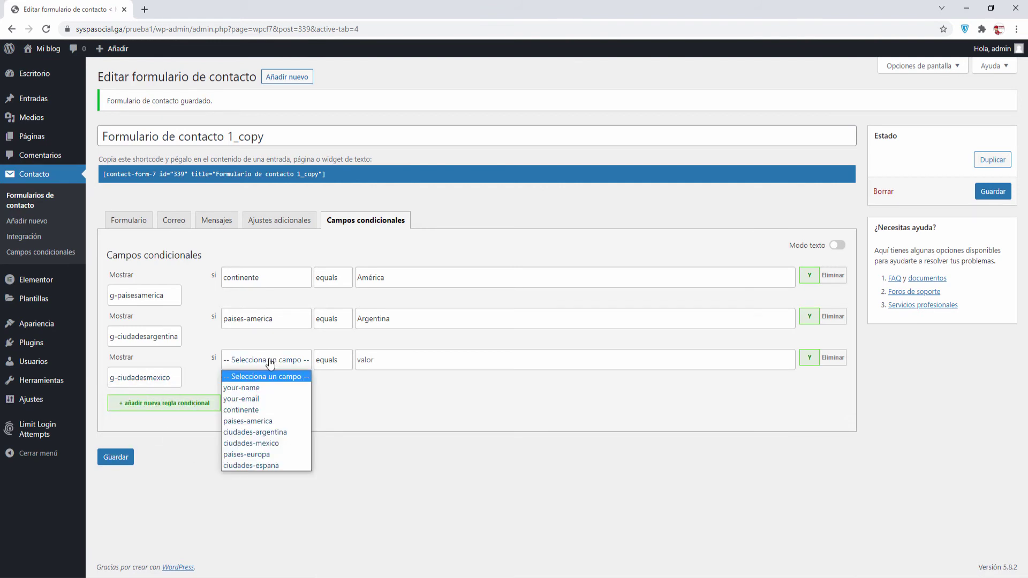
left_click(260, 425)
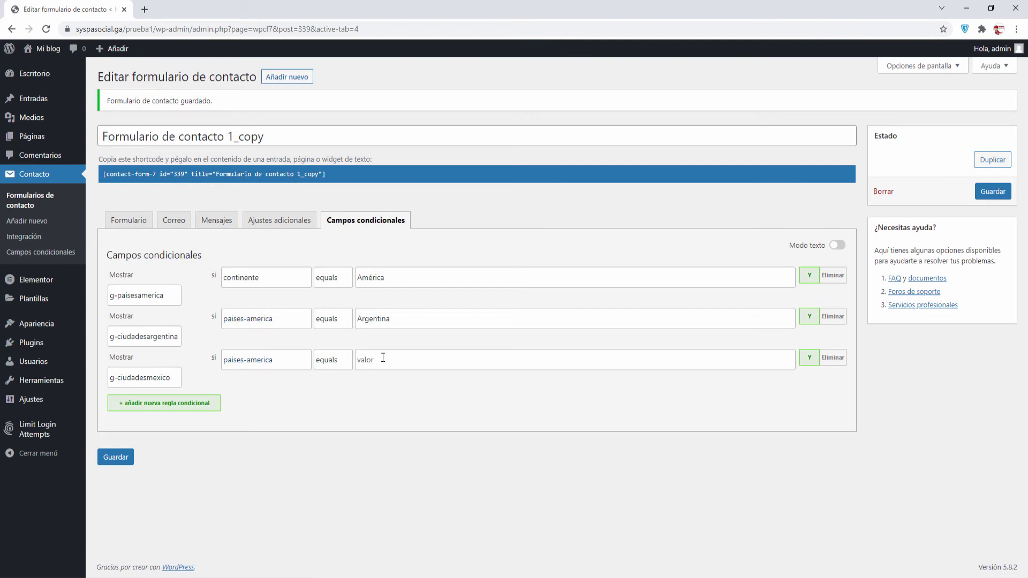
type("Mexico")
right_click(370, 360)
Add a fourth rule showing g-paiseseuropa when continente equals Europa
left_click(163, 406)
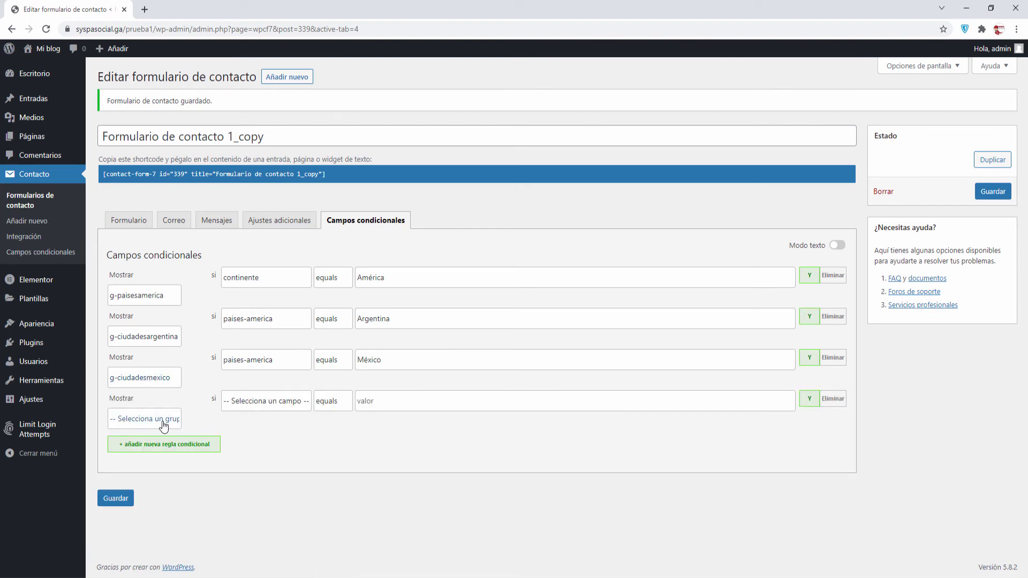
left_click(163, 419)
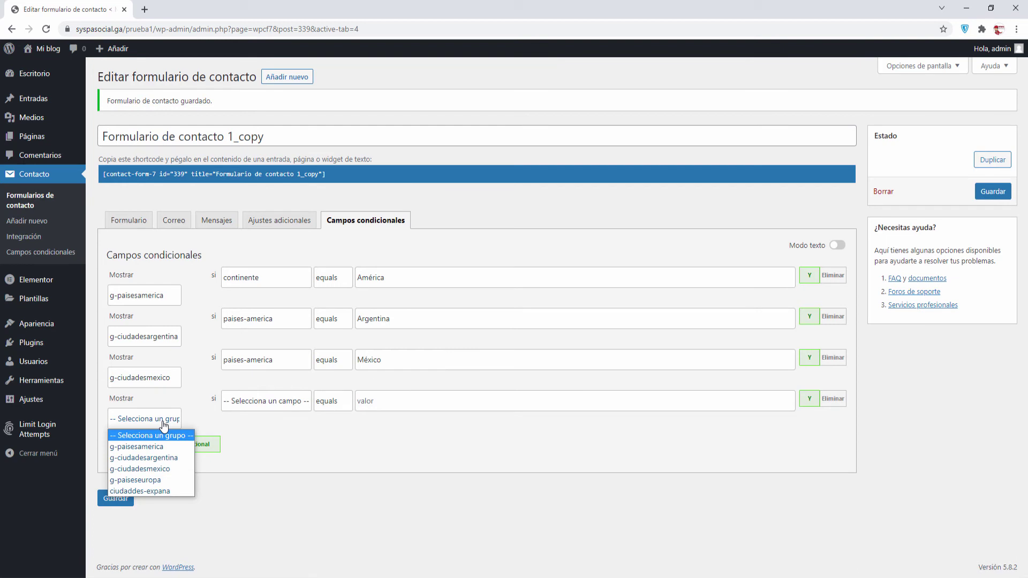
left_click(137, 479)
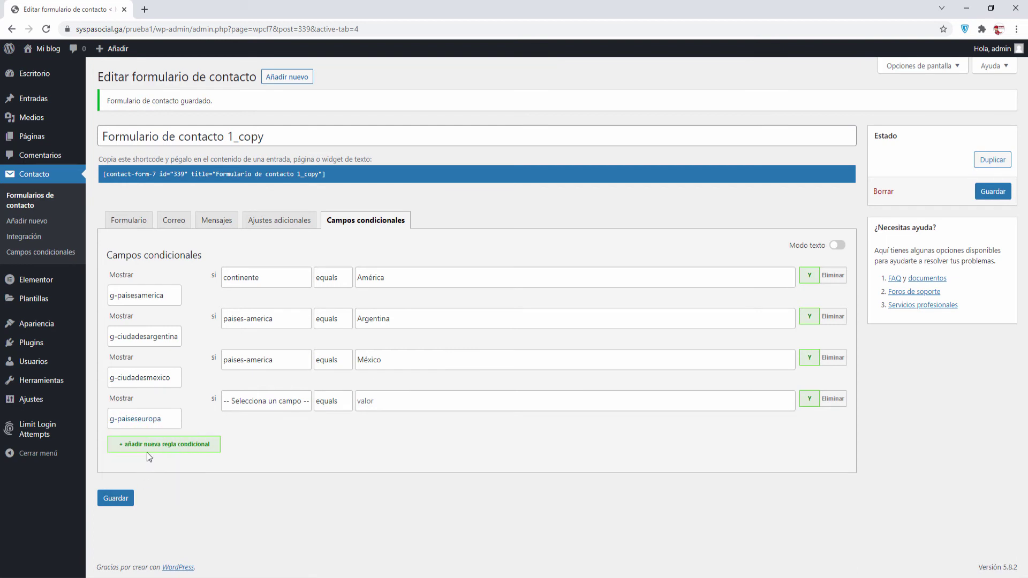
left_click(265, 407)
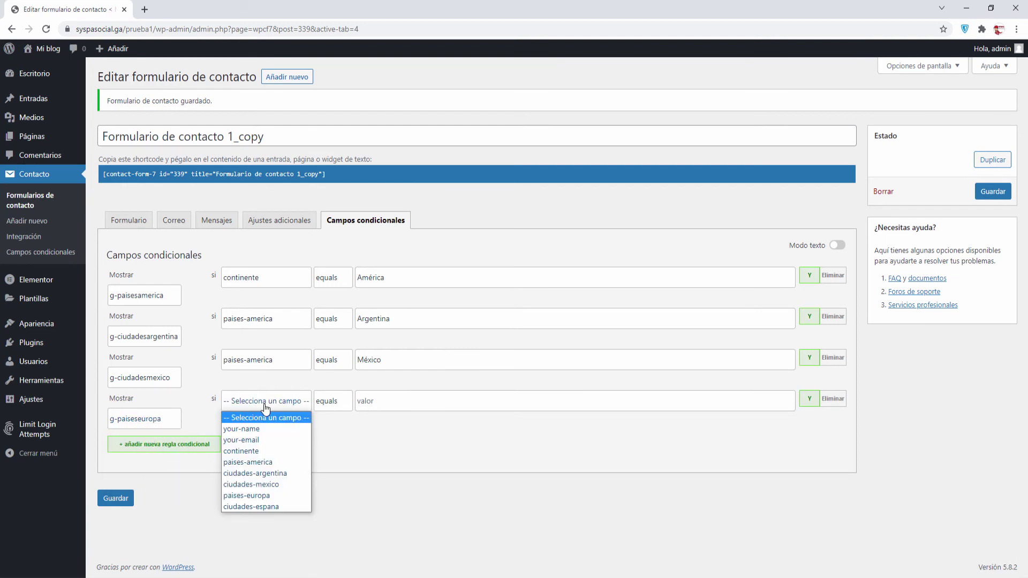
left_click(258, 426)
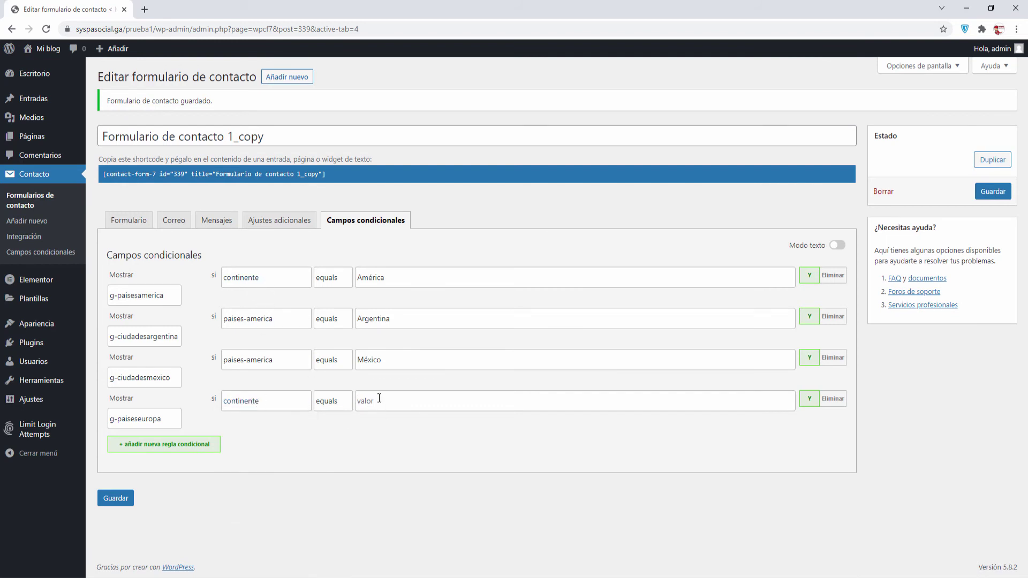
type("Europa")
Add a fifth rule showing ciudaddes-expana when paises-europa equals España, and save the form
left_click(173, 445)
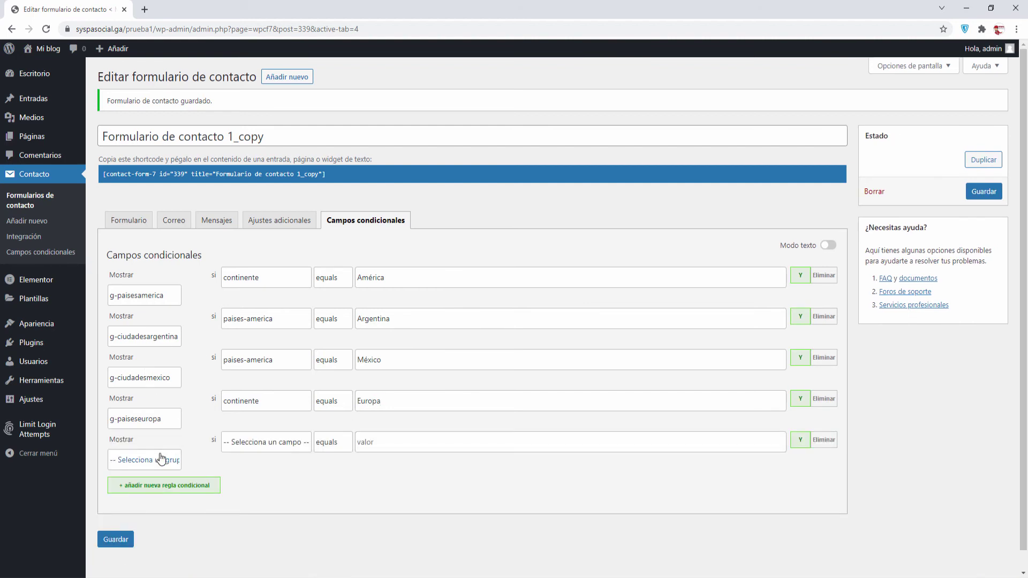
left_click(157, 460)
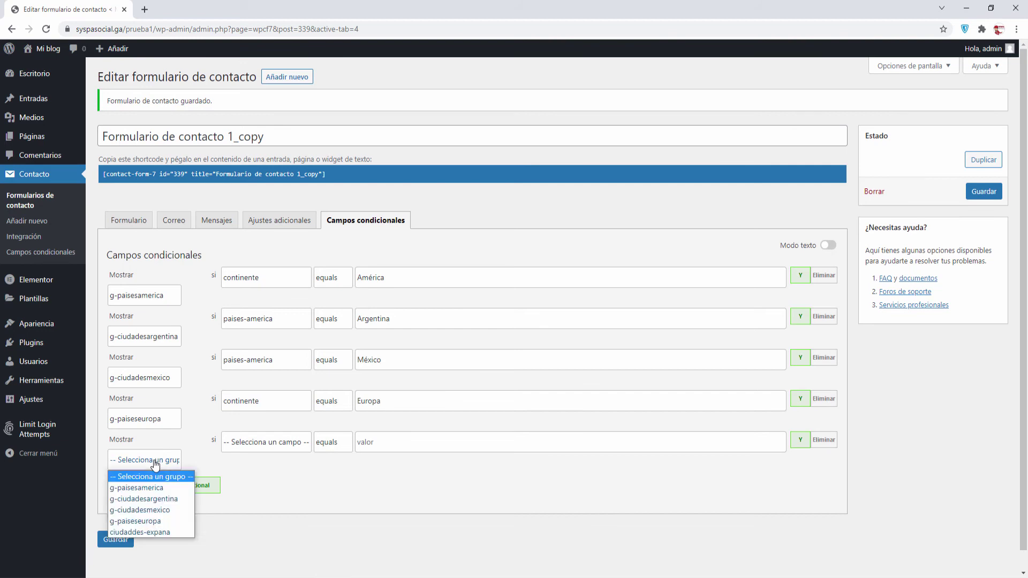
left_click(153, 533)
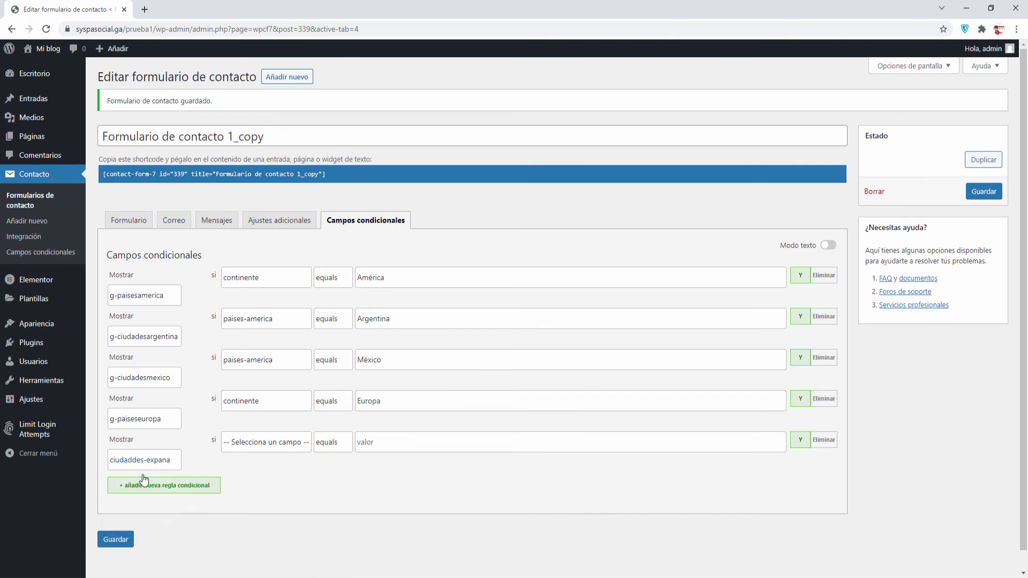
left_click(259, 444)
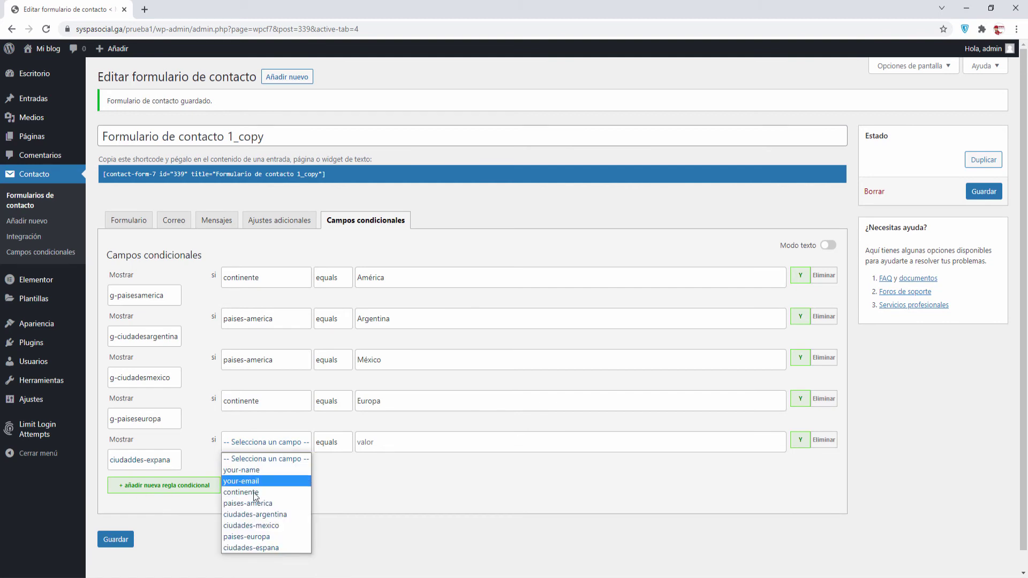
left_click(250, 536)
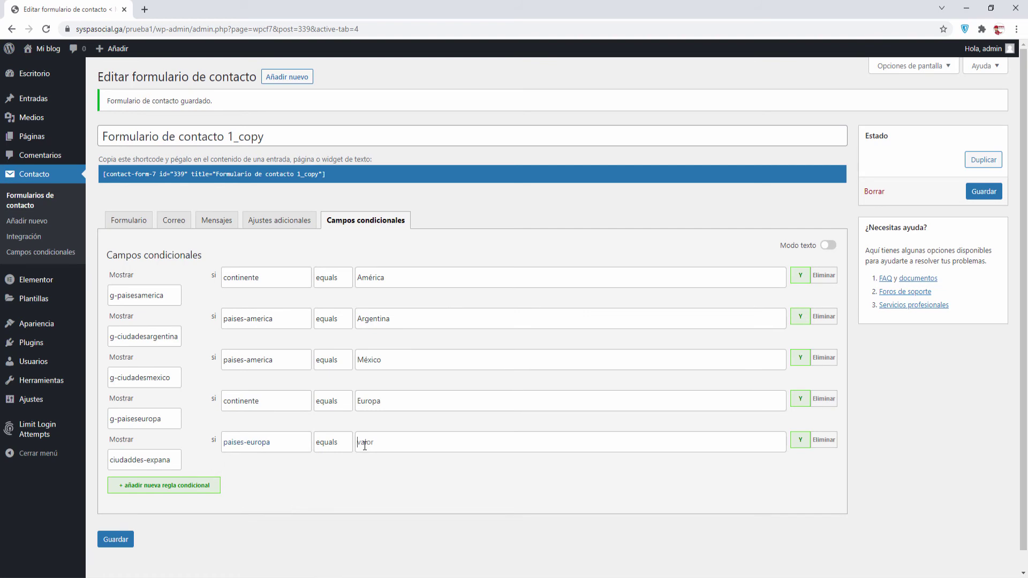
type("España")
left_click(116, 539)
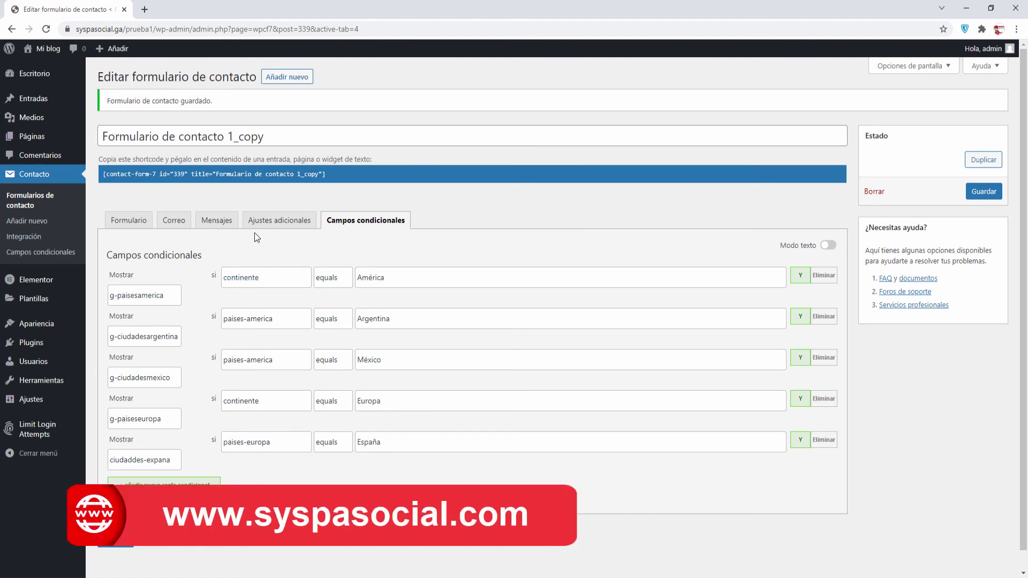
Copy the contact form's shortcode
left_click(336, 178)
key("ctrl+c")
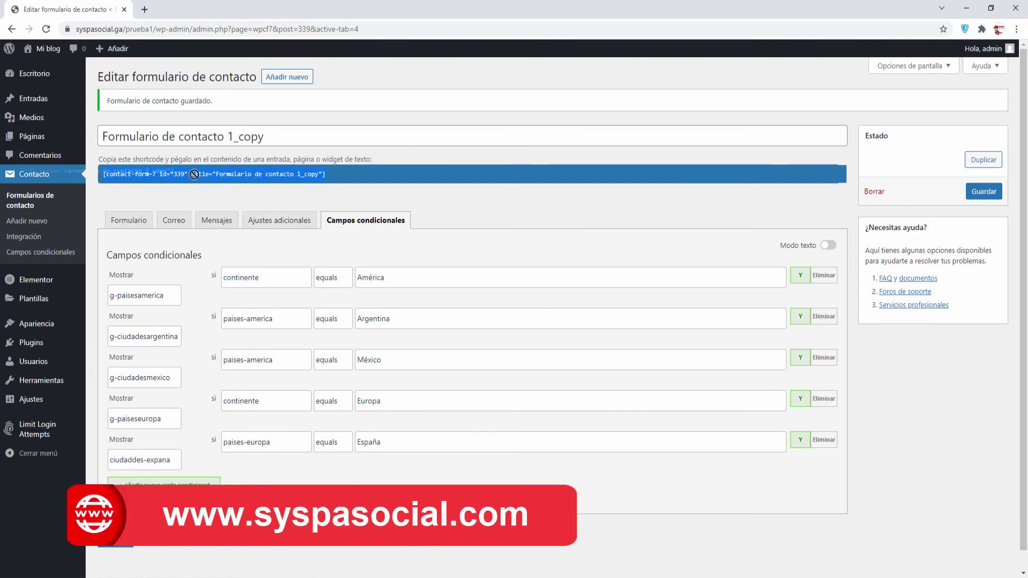
right_click(315, 177)
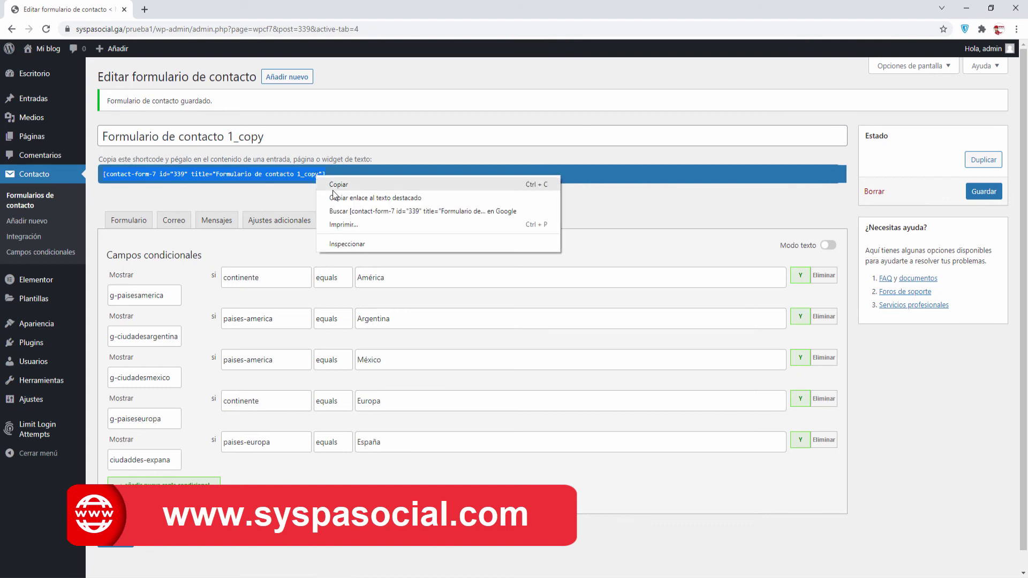
left_click(332, 187)
Start a new page in another tab titled 'formulario de paises'
mouse_move(43, 140)
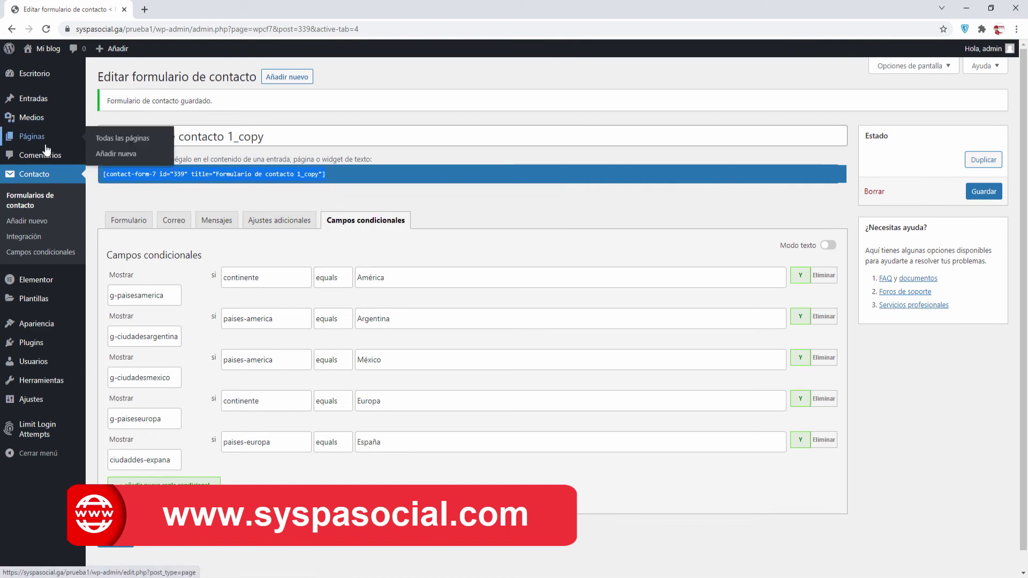
right_click(125, 156)
left_click(140, 163)
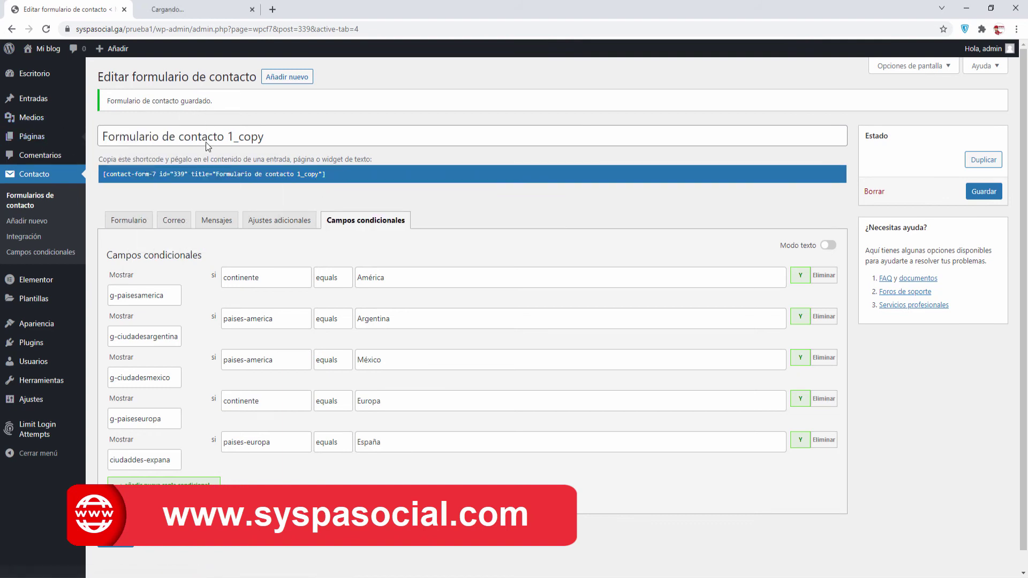
left_click(190, 10)
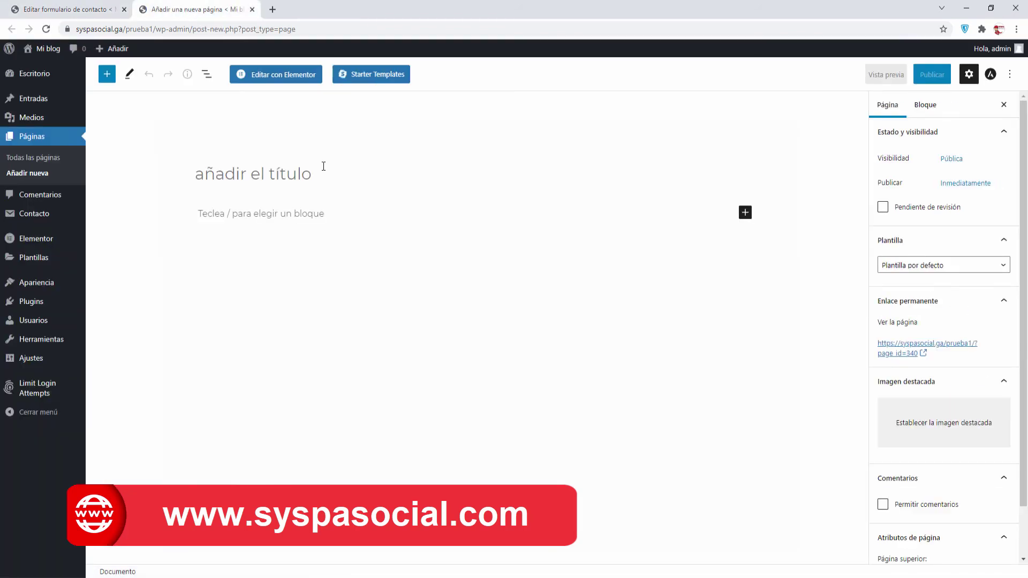
type("selecto")
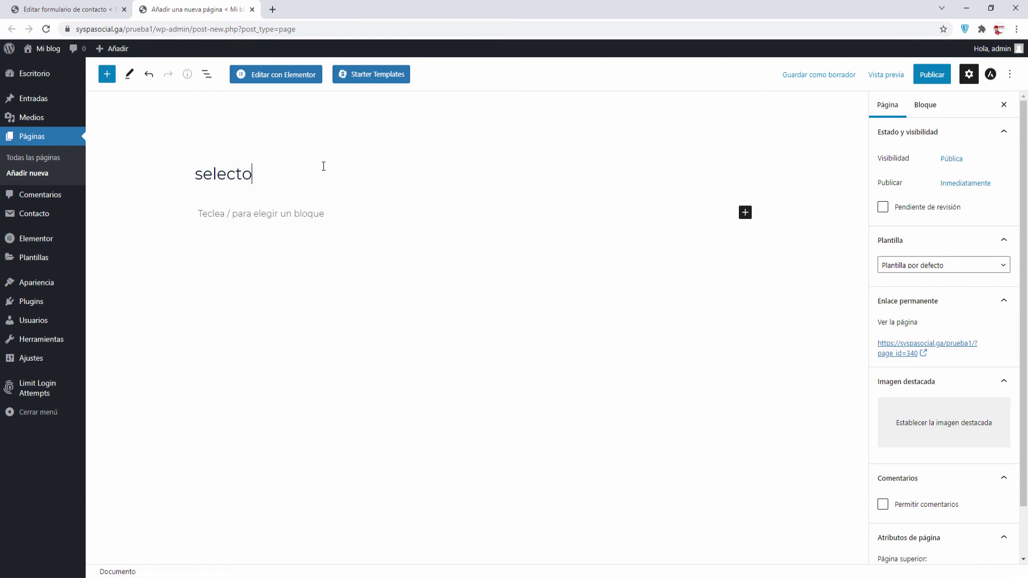
key("BackSpace")
key("BackSpace")
key("BackSpace")
key("BackSpace")
key("BackSpace")
key("BackSpace")
key("BackSpace")
type("formulario de paises")
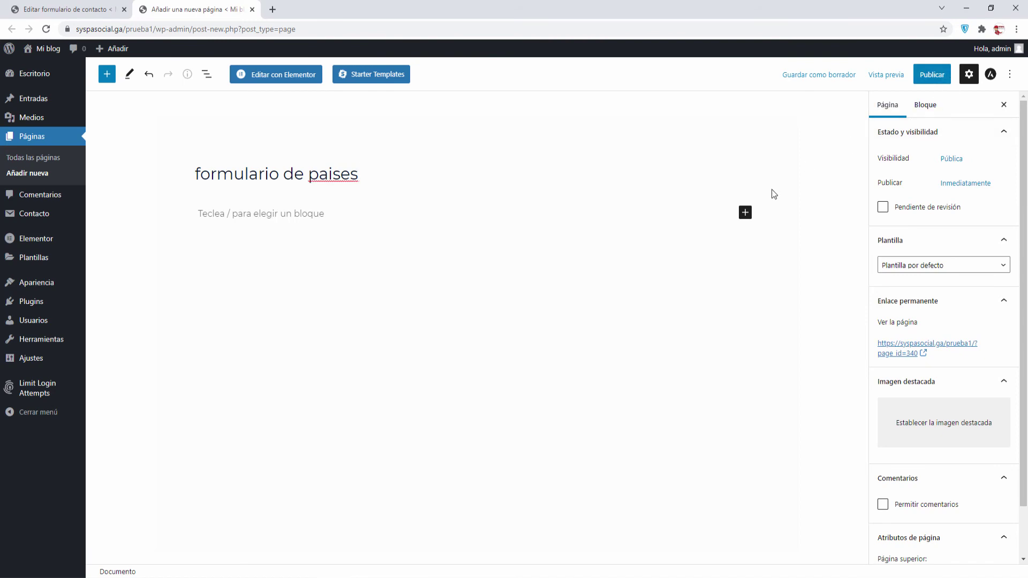
Add a Shortcode block with the pasted form shortcode and publish the page
left_click(745, 213)
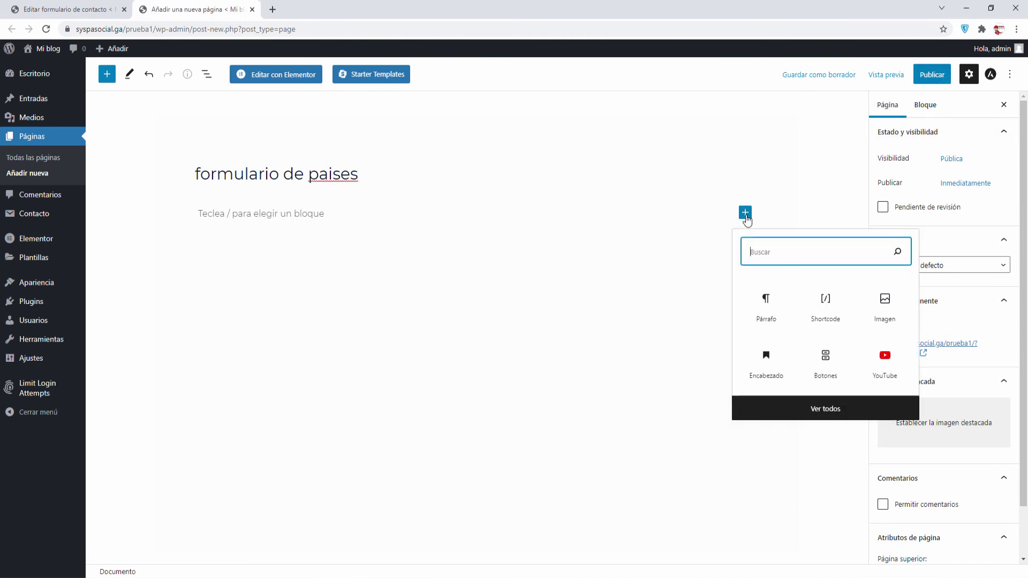
left_click(822, 296)
key("ctrl+v")
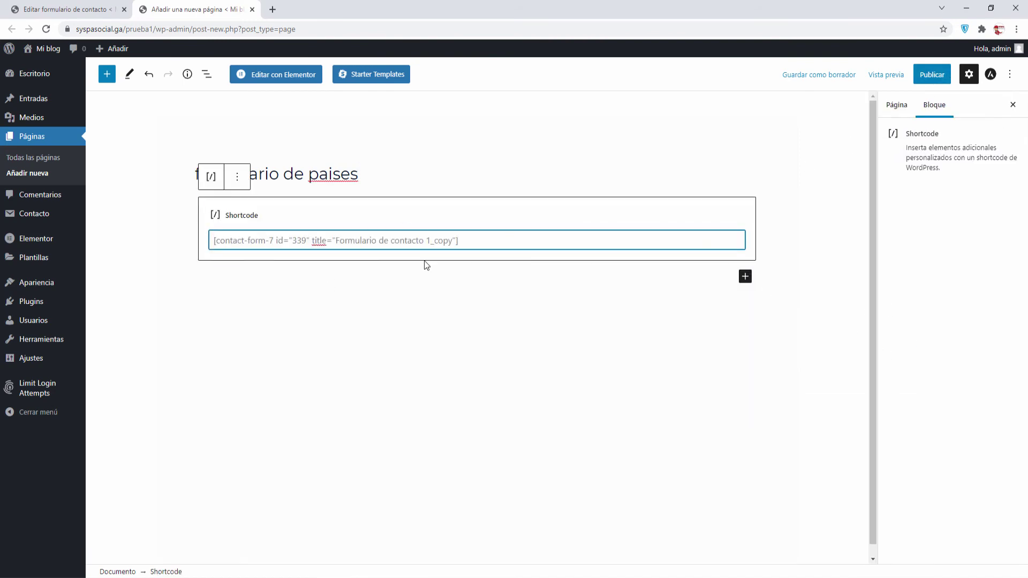
left_click(932, 74)
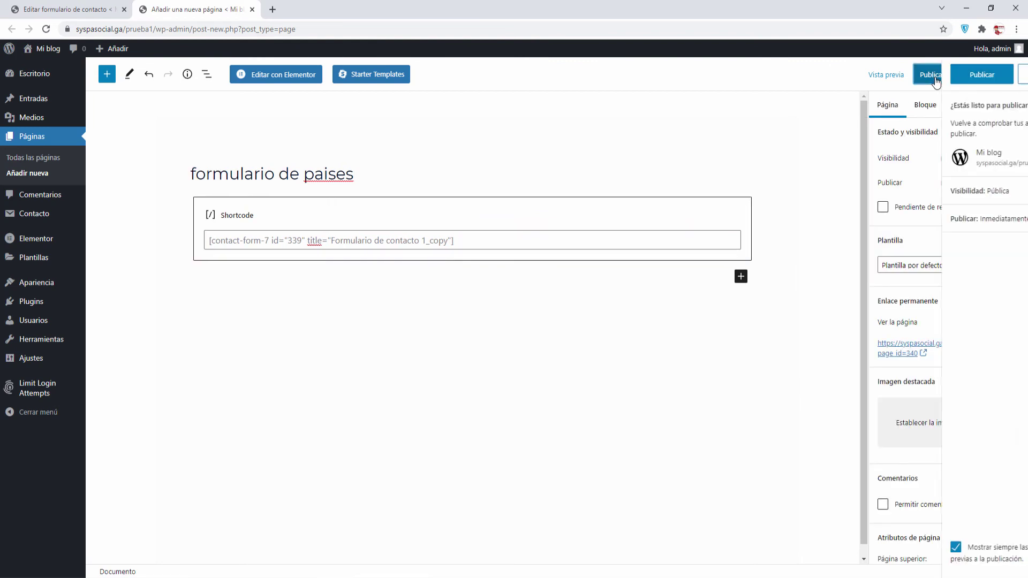
left_click(927, 80)
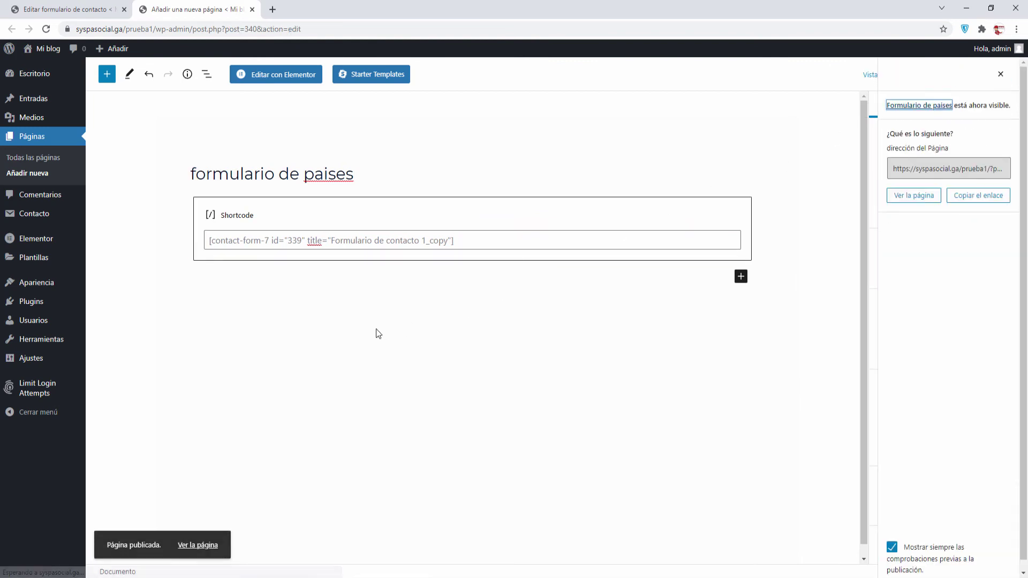
View the published page in a new tab
right_click(196, 539)
left_click(246, 448)
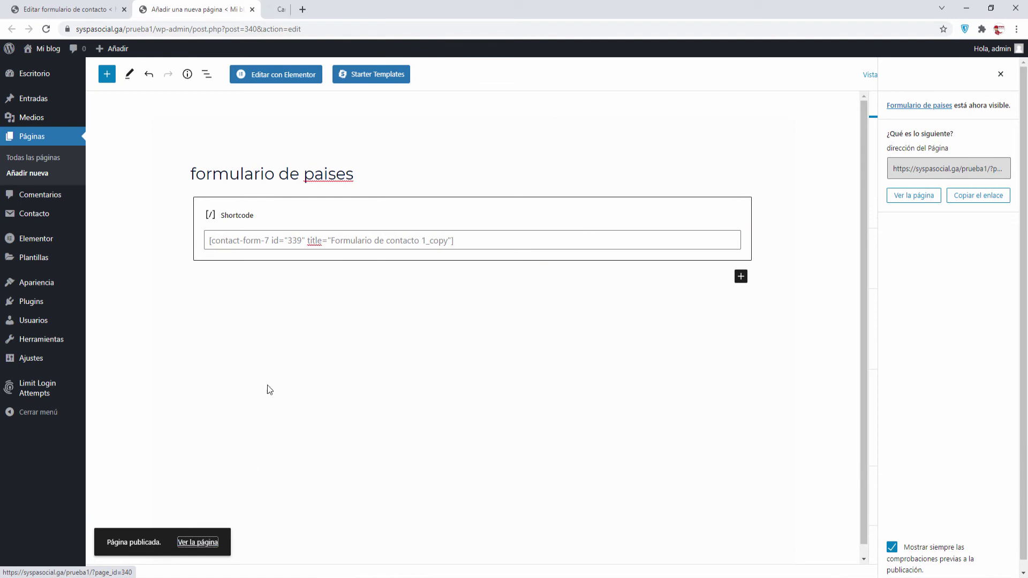
left_click(330, 9)
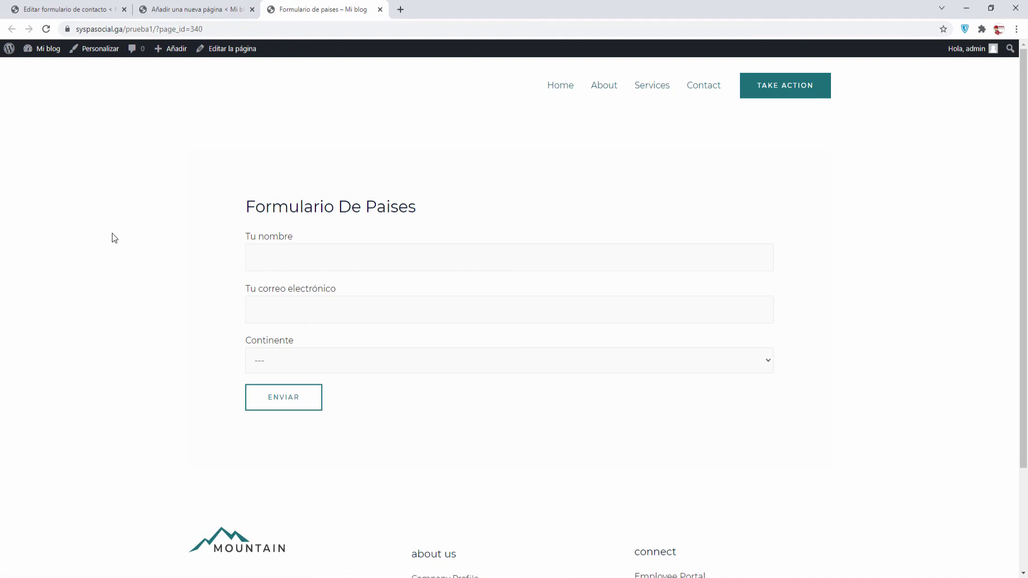
Enter a sample name in Tu nombre and an e-mail address in Tu correo electrónico
left_click(255, 253)
left_click(264, 256)
type("Pepe")
left_click(285, 183)
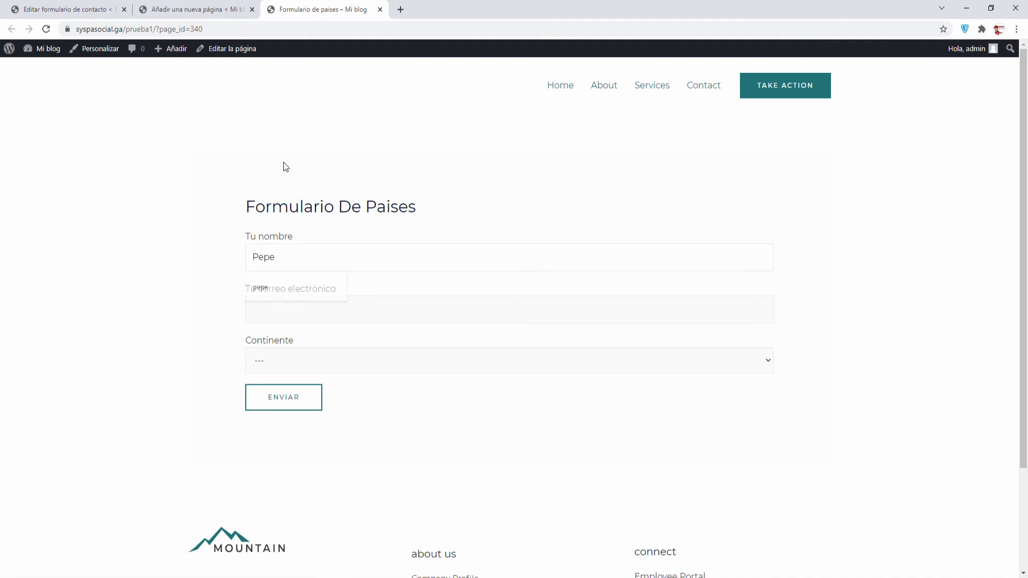
left_click(281, 310)
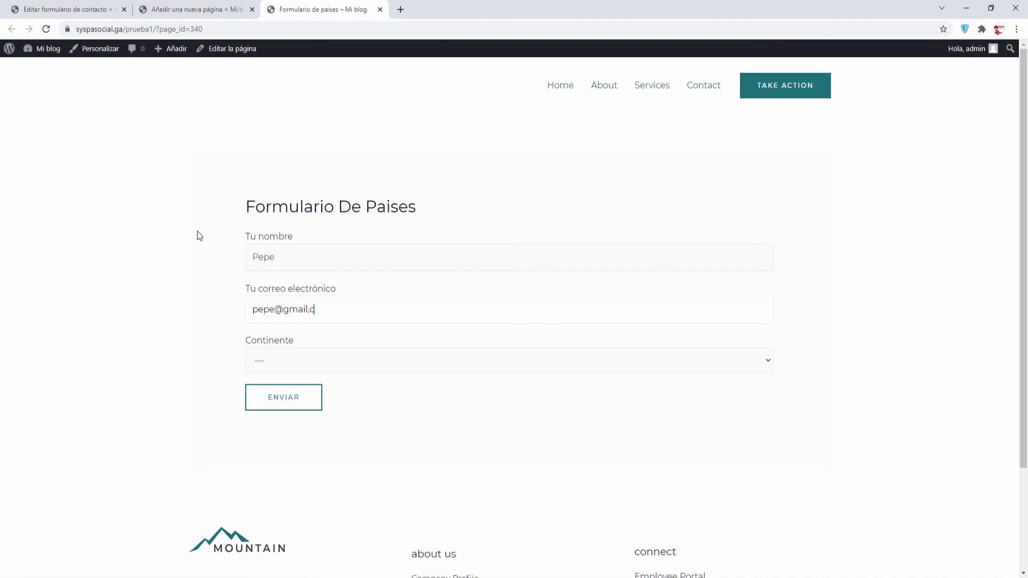
Choose América, then try the countries Argentina, México and Colombia with their city lists
left_click(770, 362)
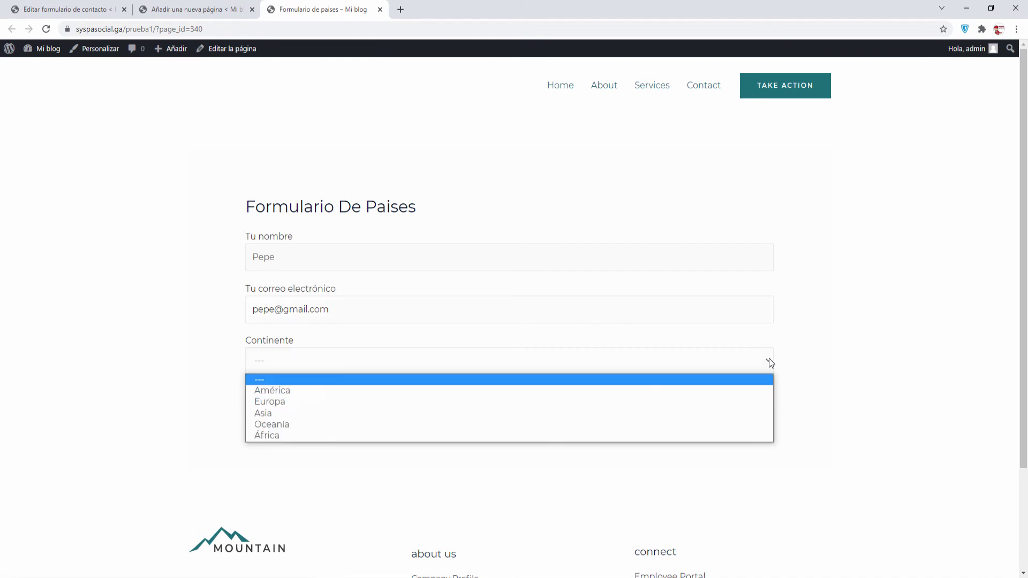
left_click(281, 387)
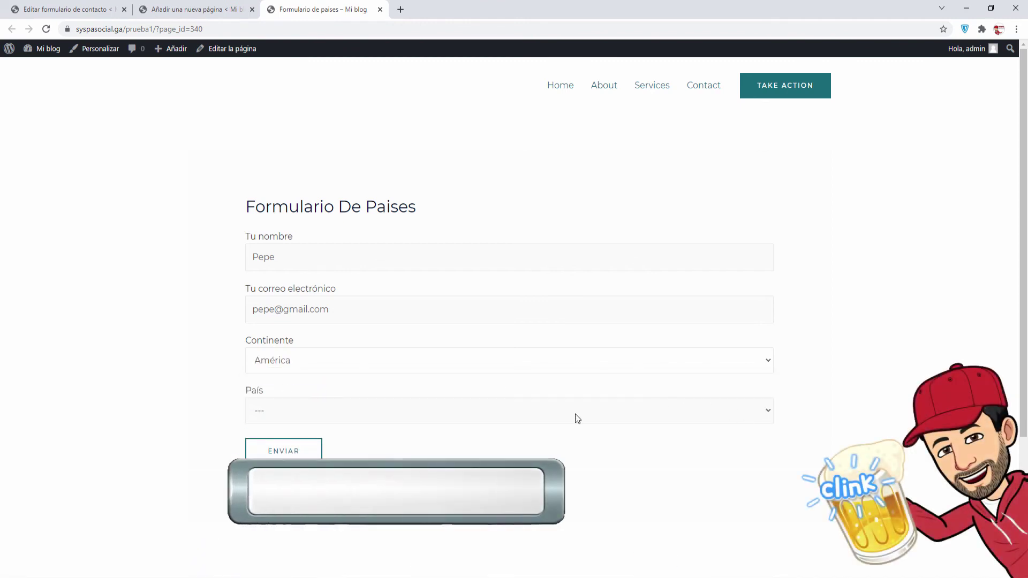
left_click(768, 415)
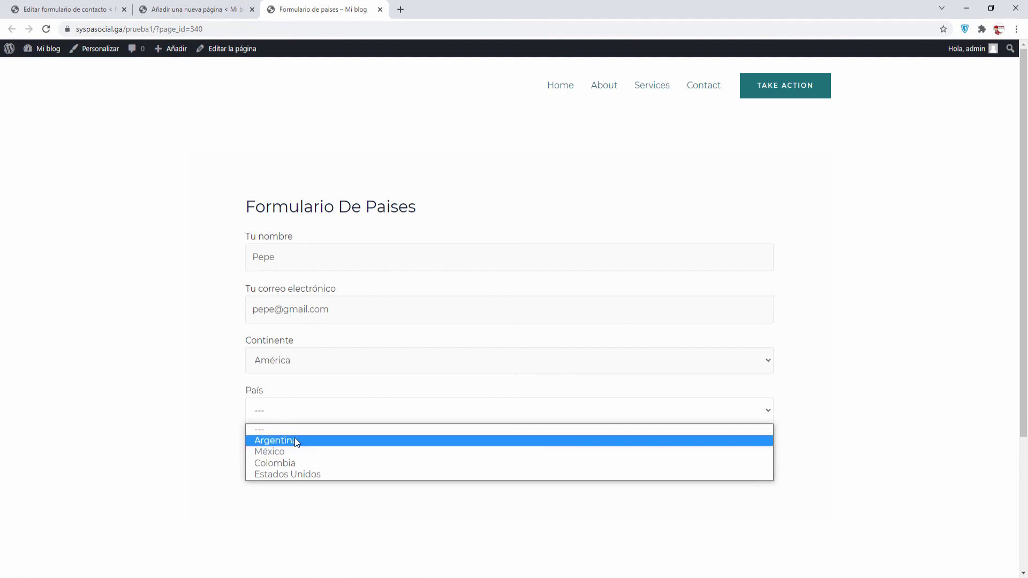
left_click(294, 440)
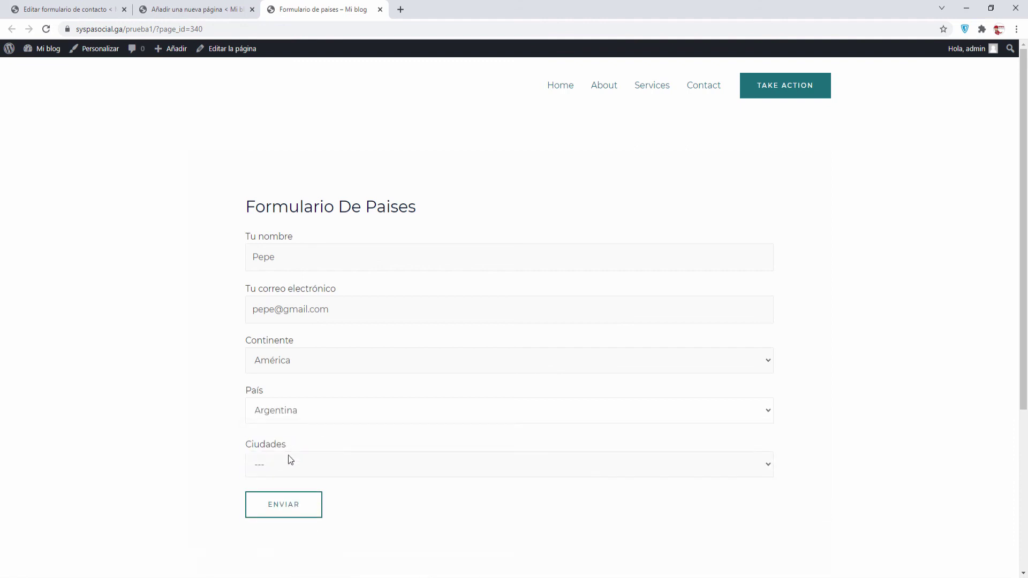
left_click(768, 466)
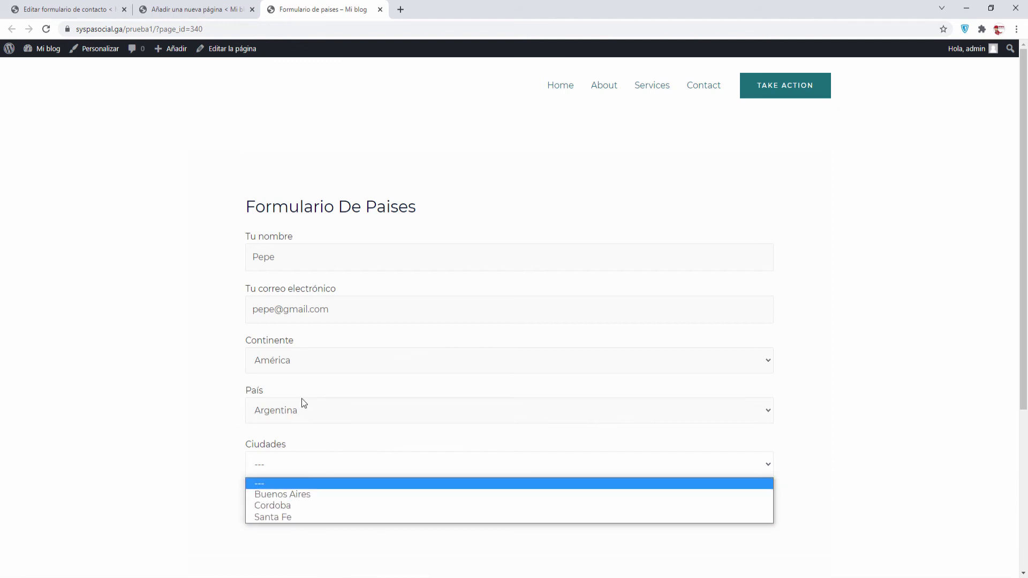
left_click(309, 413)
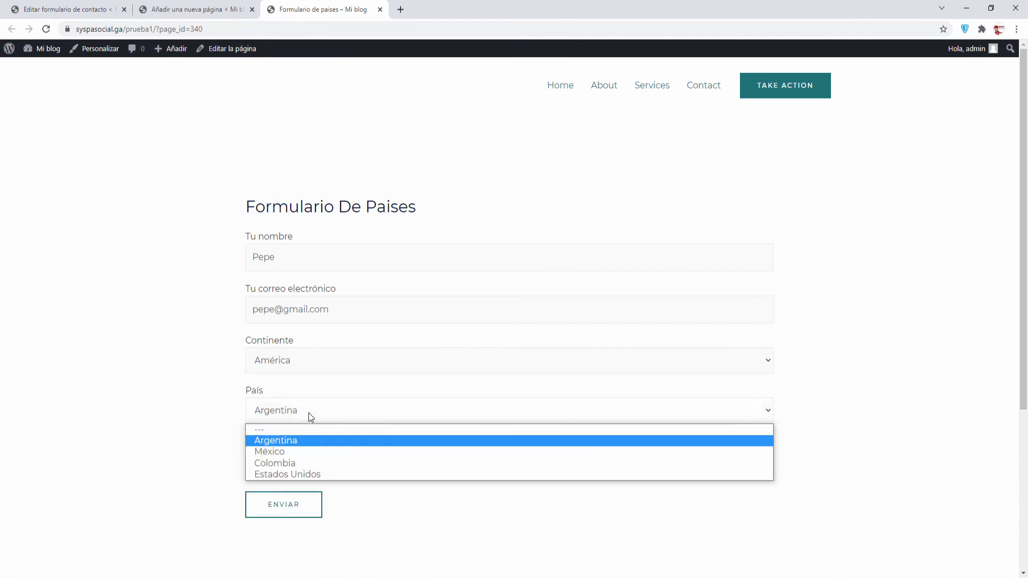
left_click(291, 451)
left_click(294, 468)
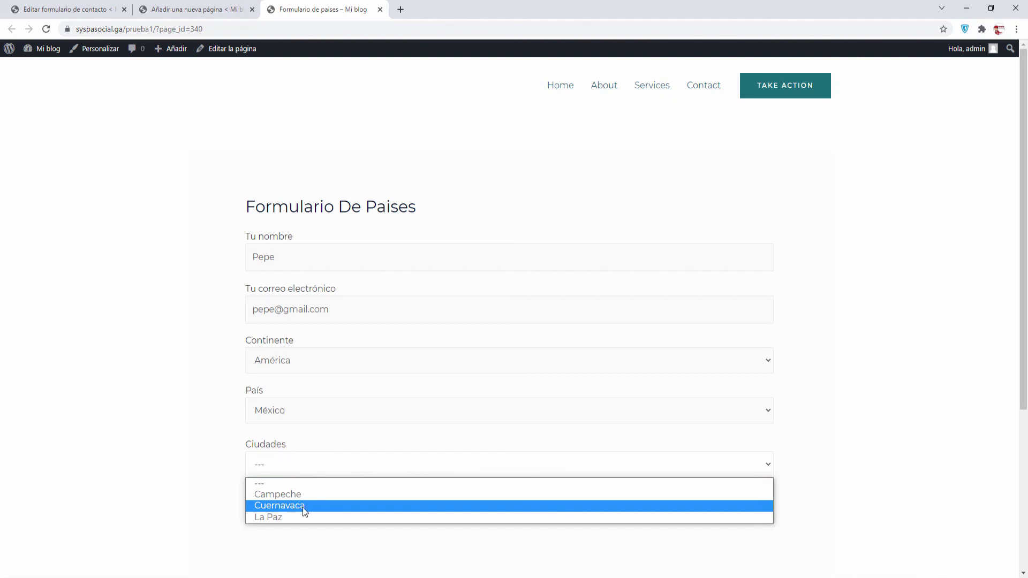
left_click(291, 412)
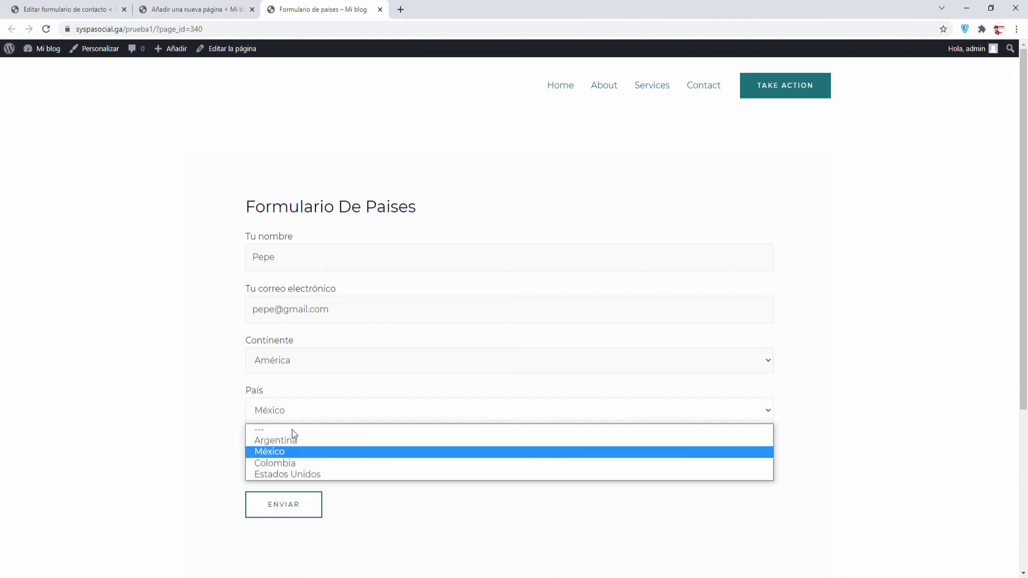
left_click(293, 463)
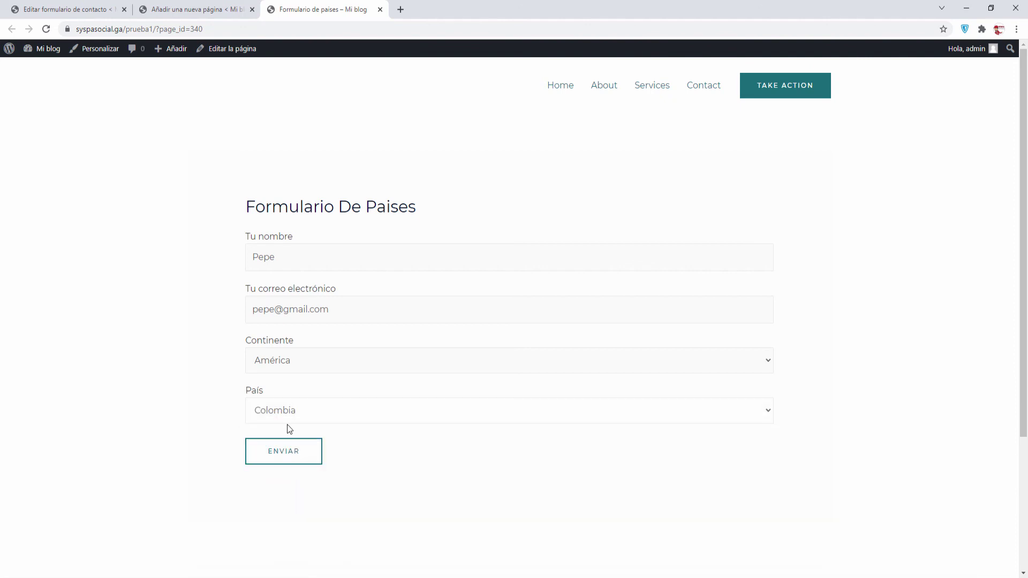
left_click(329, 414)
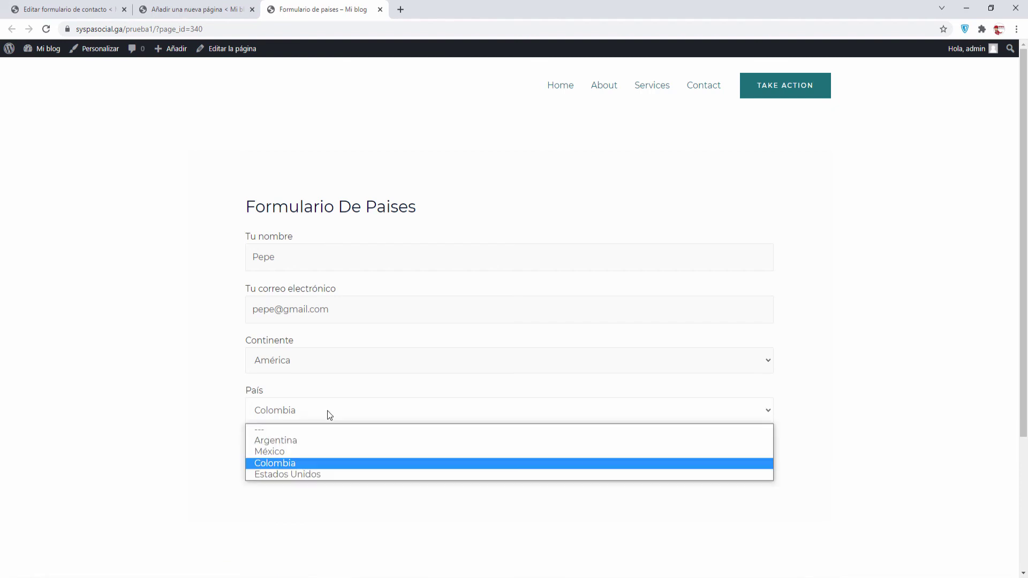
left_click(294, 439)
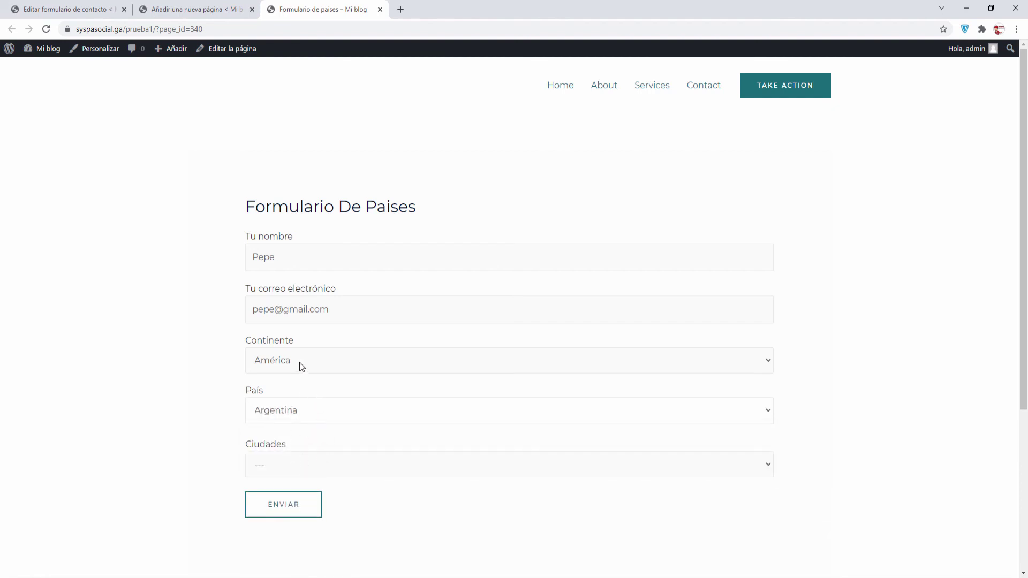
Switch the continent to Europa and select España and Barcelona
left_click(317, 361)
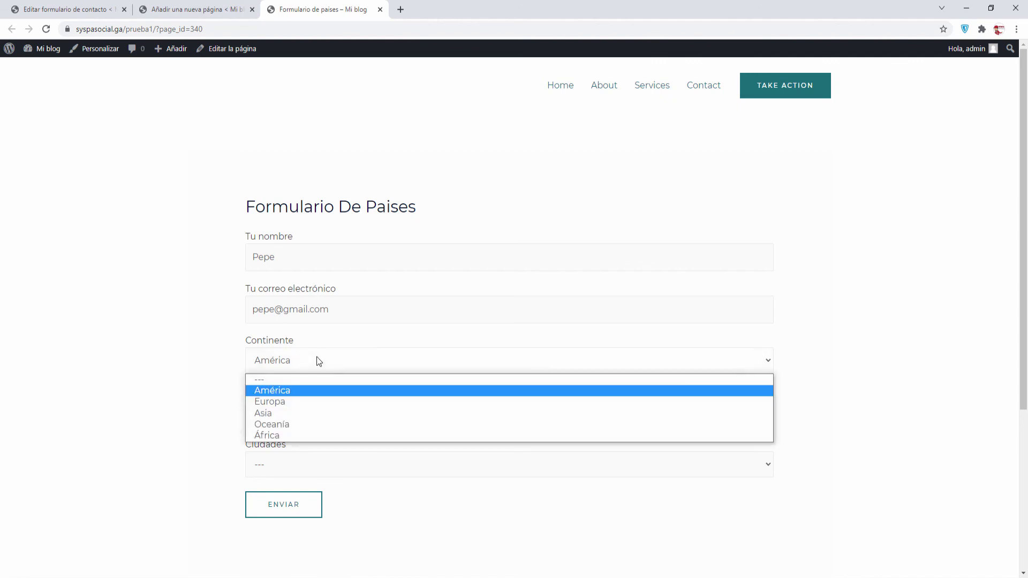
left_click(277, 403)
left_click(272, 413)
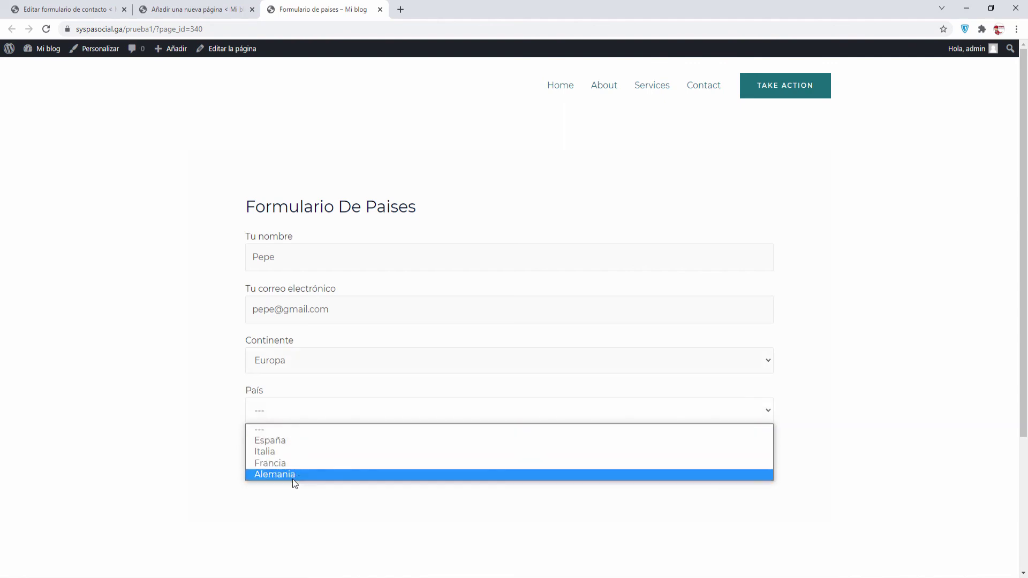
left_click(291, 440)
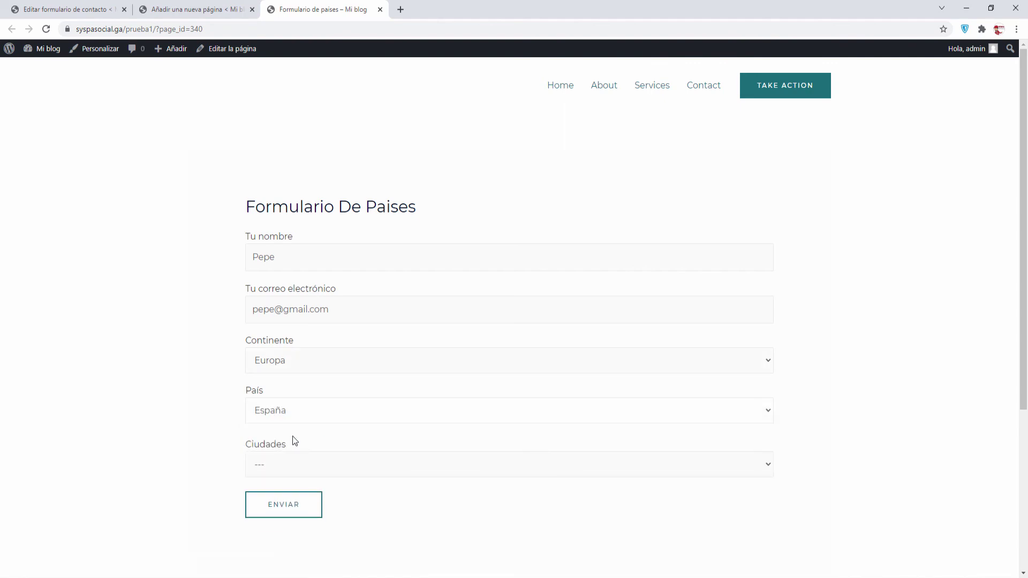
left_click(308, 465)
left_click(303, 494)
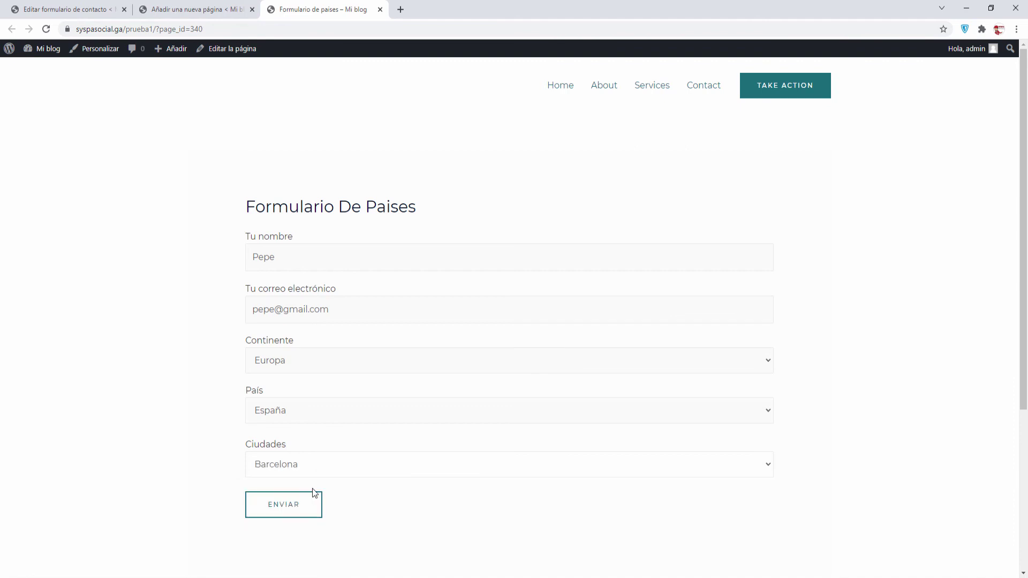